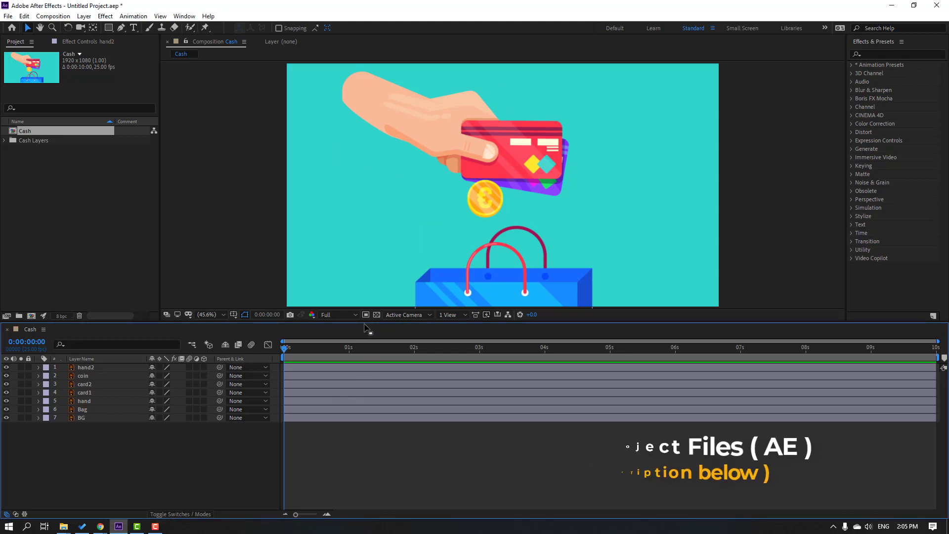
Step: Crop the Cash composition to a region of interest framing the hand, cards, coin and shopping bag
left_click(366, 314)
scroll(472, 159, "down", 2)
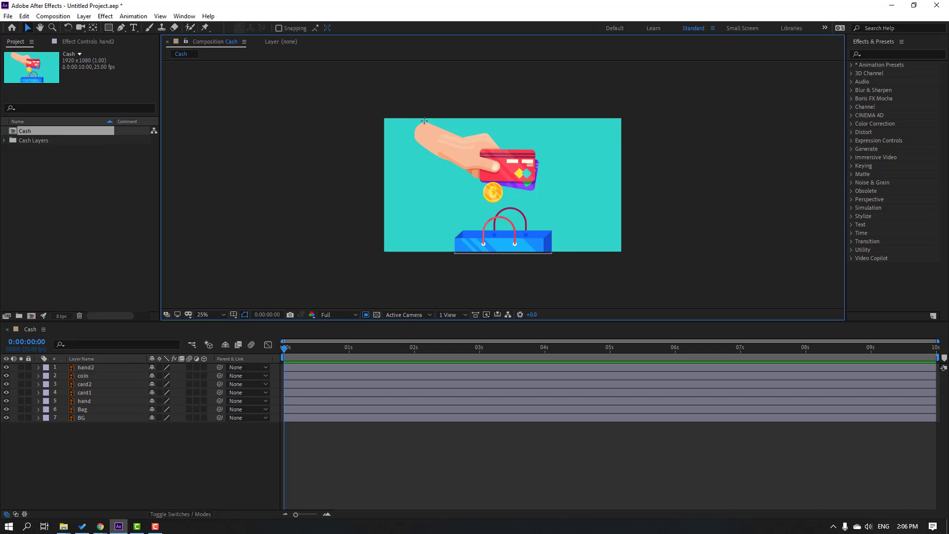
left_click_drag(424, 120, 573, 253)
left_click(53, 17)
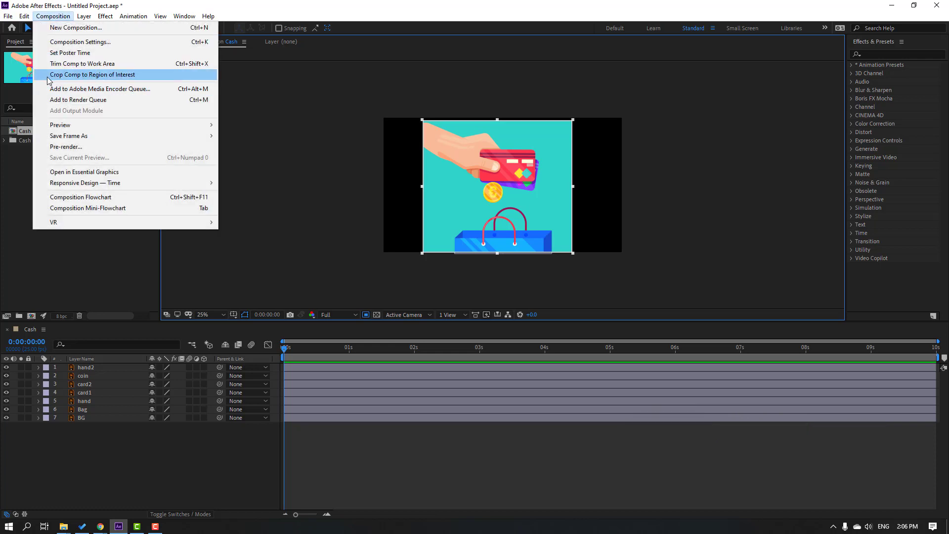
left_click(154, 78)
scroll(503, 194, "up", 1)
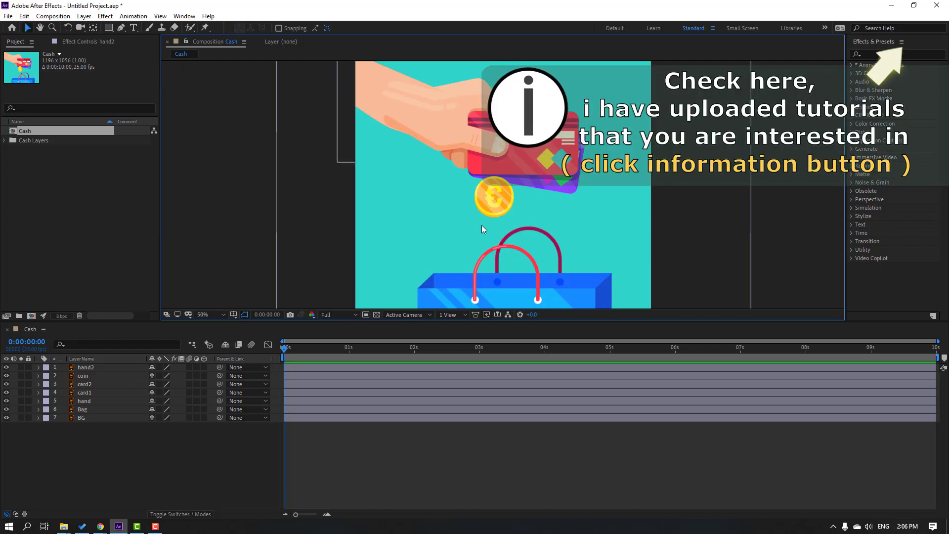
Step: Isolate the hand layer to check its artwork, restore the other layers, and parent hand to hand2
left_click(117, 469)
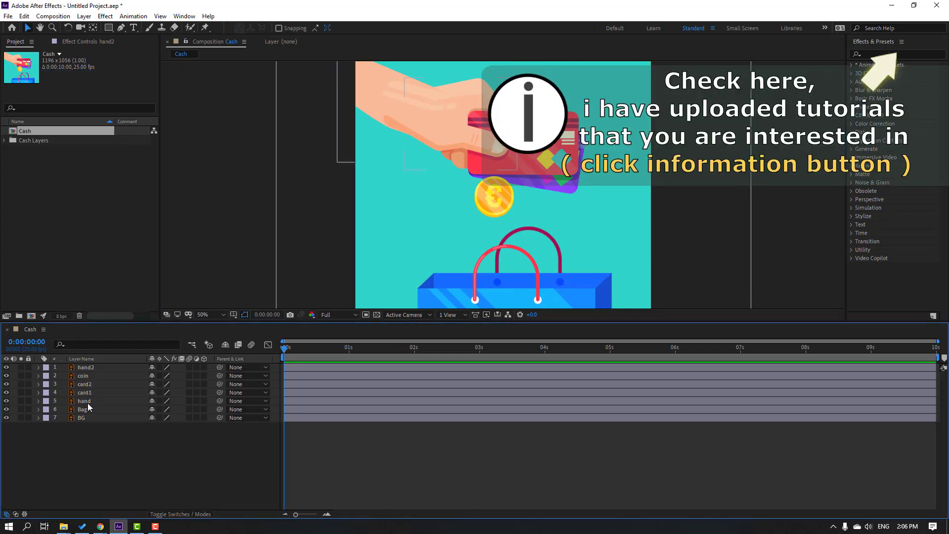
left_click(88, 402)
left_click(21, 401)
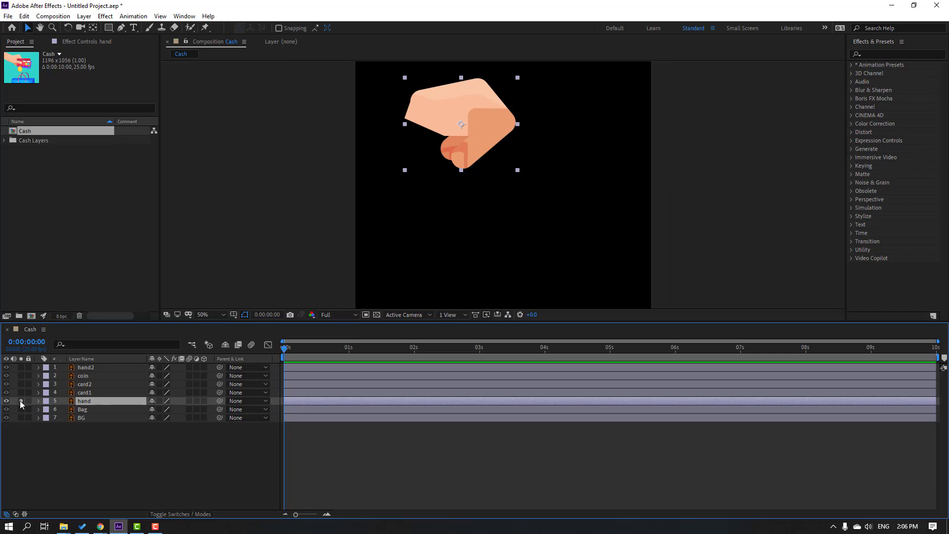
left_click(21, 401)
left_click_drag(219, 401, 85, 369)
Step: Solo the hand2 layer, move its anchor point to the outer end of the forearm, and unsolo it
left_click(85, 369)
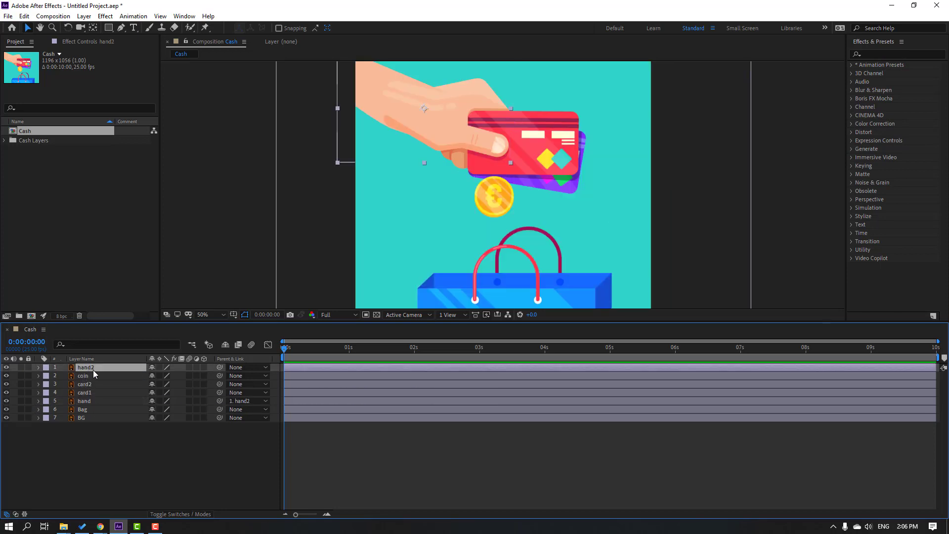
left_click(21, 367)
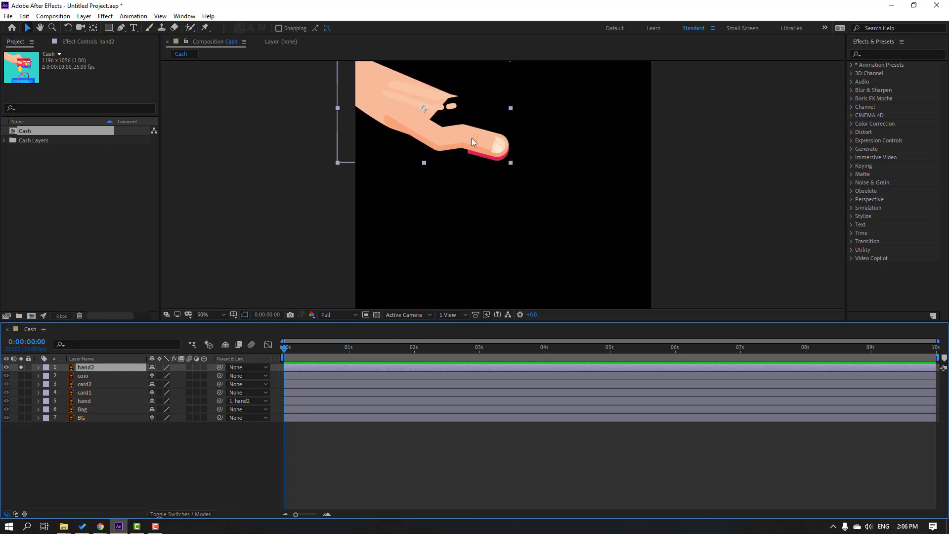
left_click(93, 28)
left_click_drag(441, 159, 374, 133)
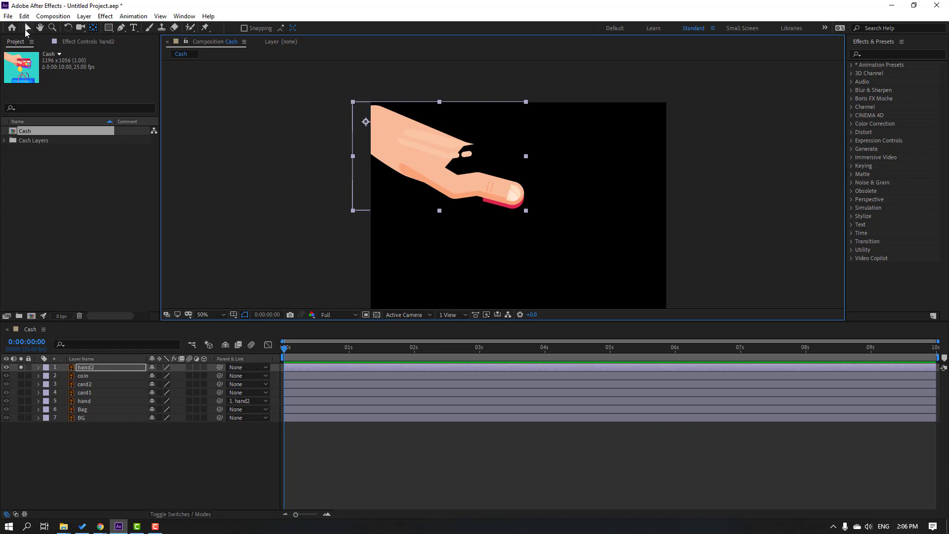
left_click(26, 30)
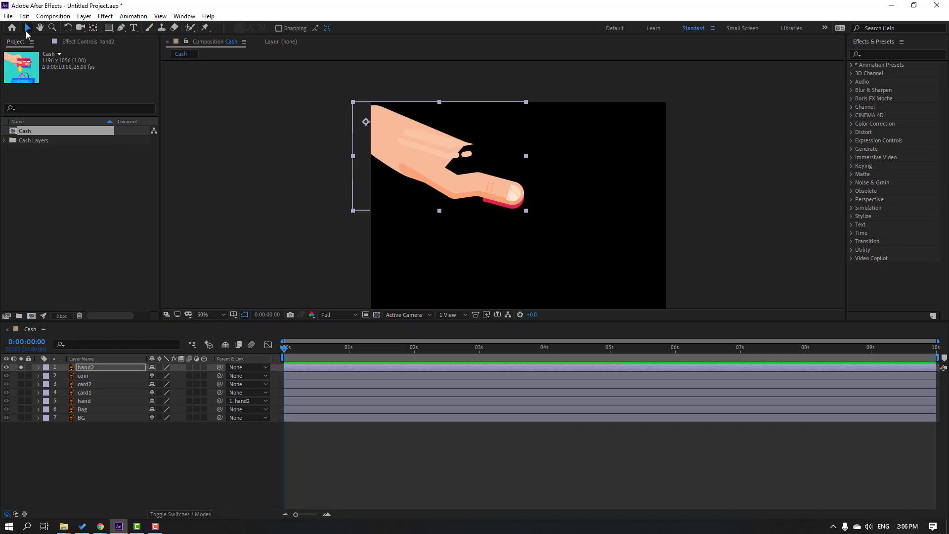
left_click(20, 368)
Step: Reveal hand2's Rotation property, test the swing around the new anchor point, and undo the test rotation
left_click(97, 371)
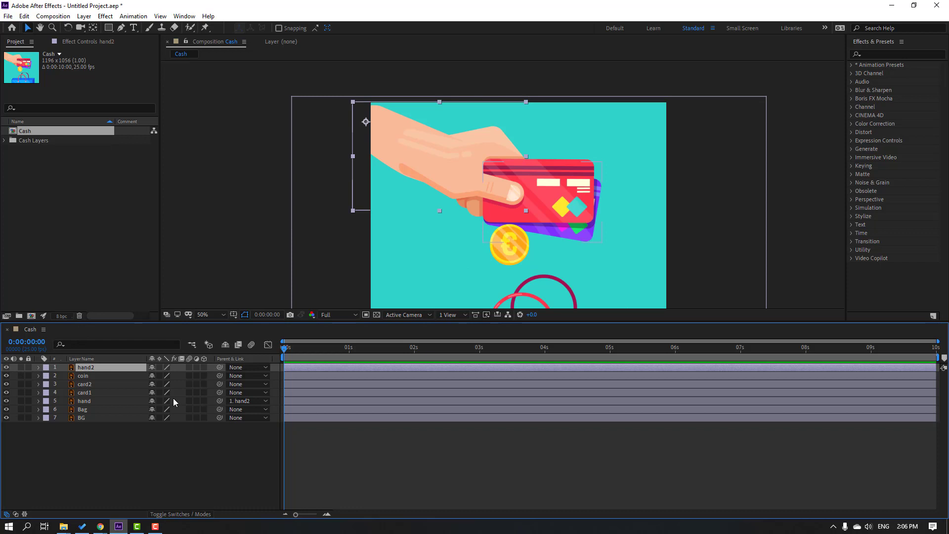
key("r")
mouse_move(164, 375)
left_mouse_down()
mouse_move(155, 380)
mouse_move(173, 381)
mouse_move(163, 381)
left_mouse_up()
key("ctrl+z")
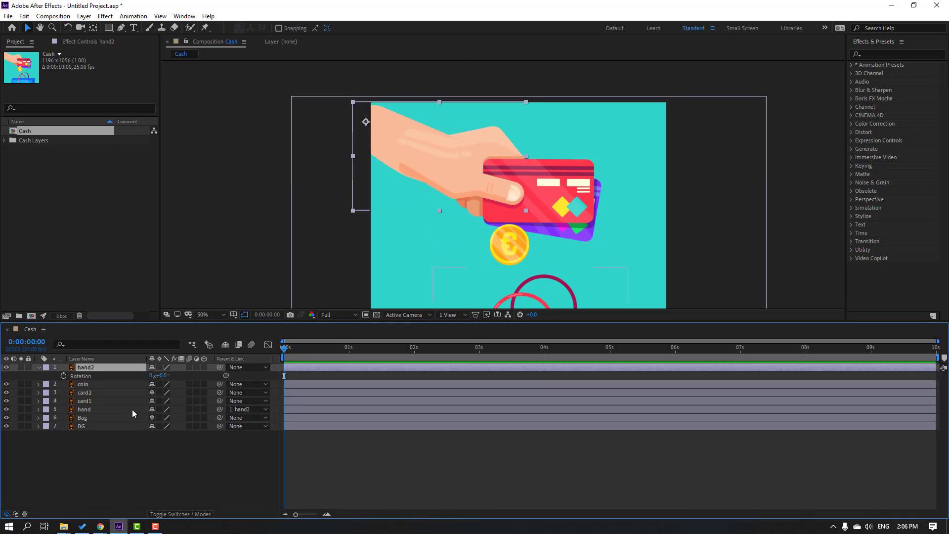
Step: Parent the card2 and card1 layers to hand2
left_click(94, 394)
left_click(90, 401, "ctrl")
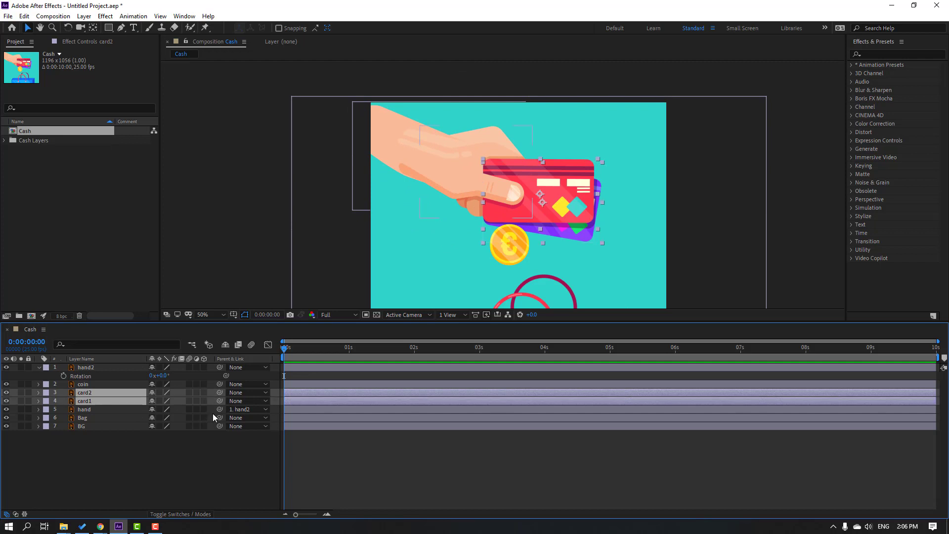
left_click_drag(221, 393, 87, 369)
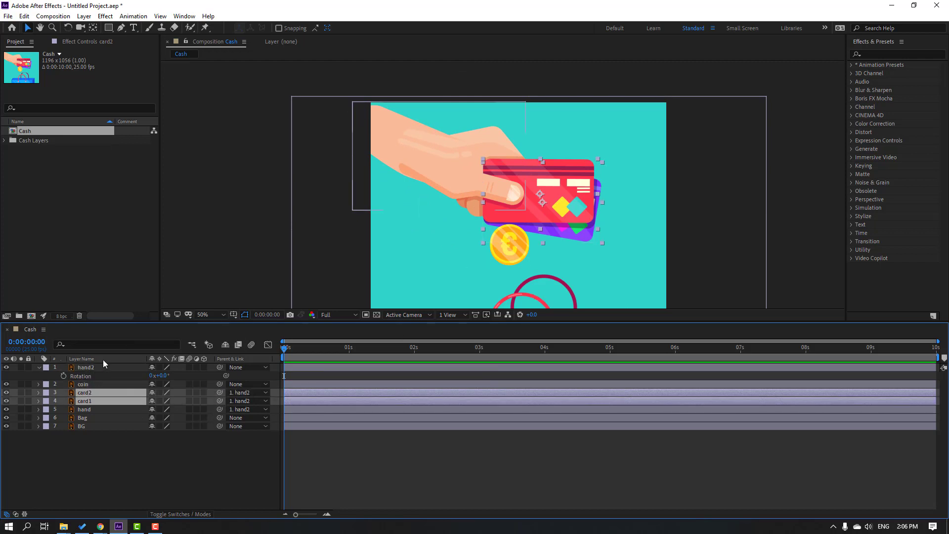
Step: Keyframe hand2's Rotation at the first frame with a value of -32° so the hand is raised
left_click(103, 365)
left_click_drag(403, 149, 397, 150)
key("space")
left_click_drag(588, 232, 575, 179)
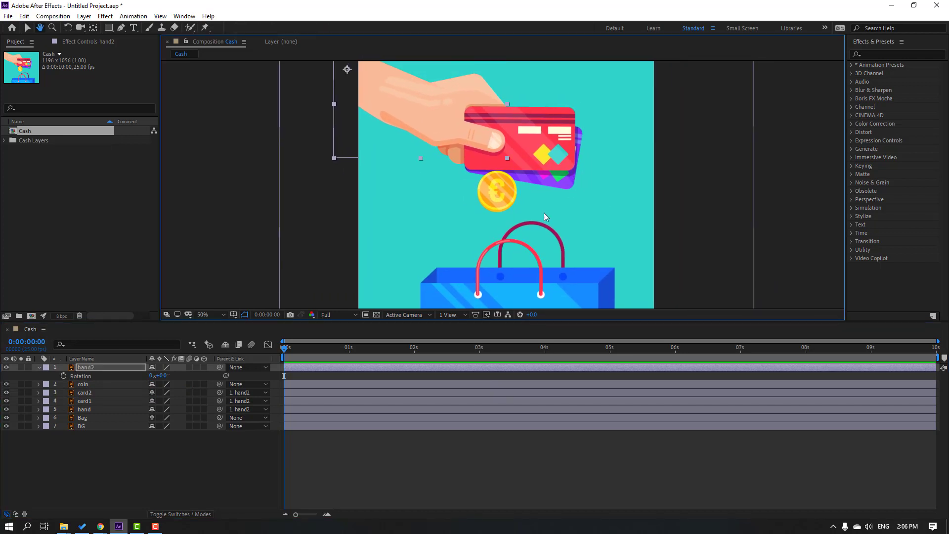
key("v")
left_click(105, 371)
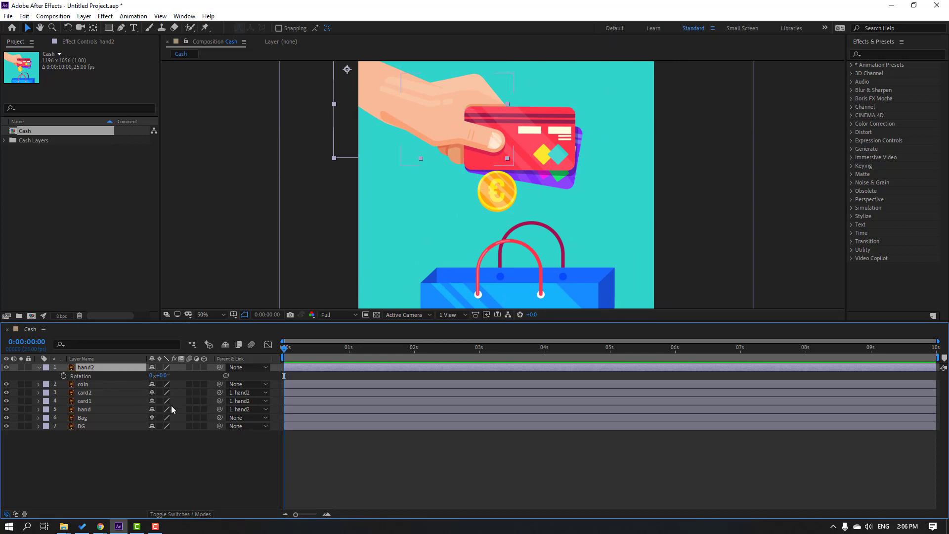
left_click(63, 376)
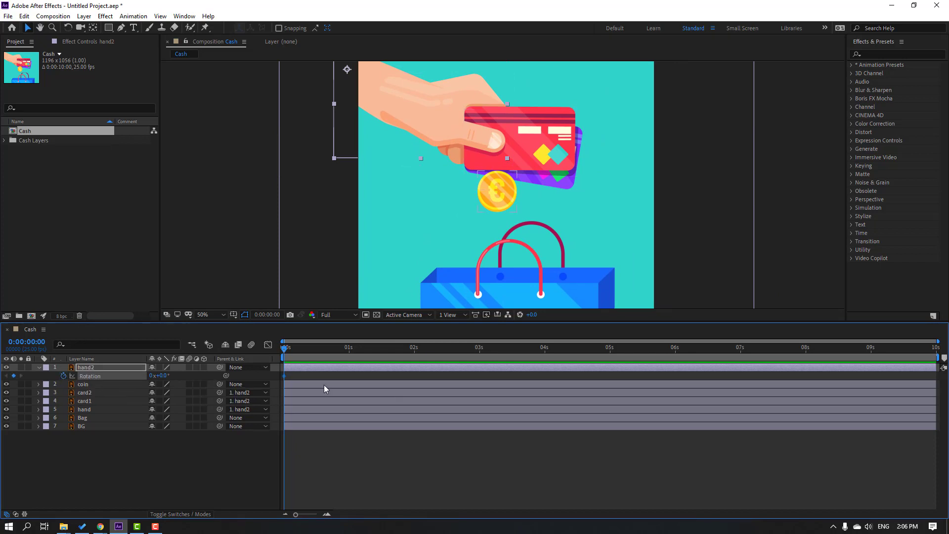
left_click_drag(164, 381, 138, 376)
scroll(498, 195, "down", 2)
left_click_drag(413, 158, 414, 169)
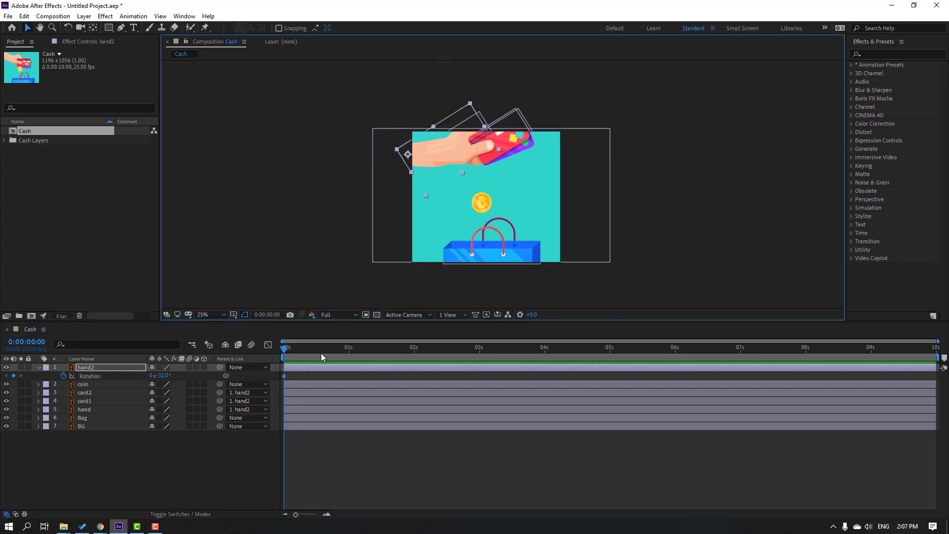
Step: Add a 0° Rotation keyframe to hand2 at frame 10 and copy the first keyframe to frame 20
left_click_drag(161, 376, 175, 375)
key("space")
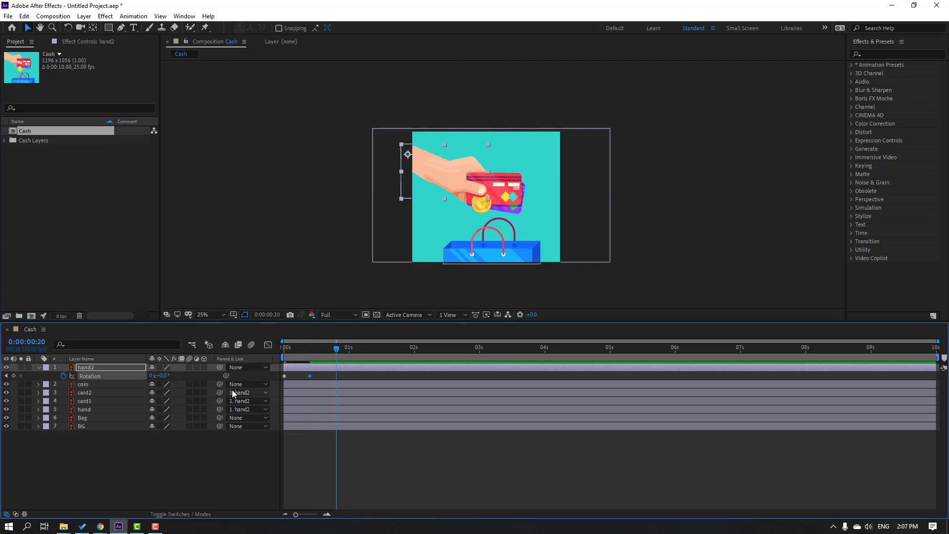
left_click_drag(301, 373, 265, 388)
key("ctrl+v")
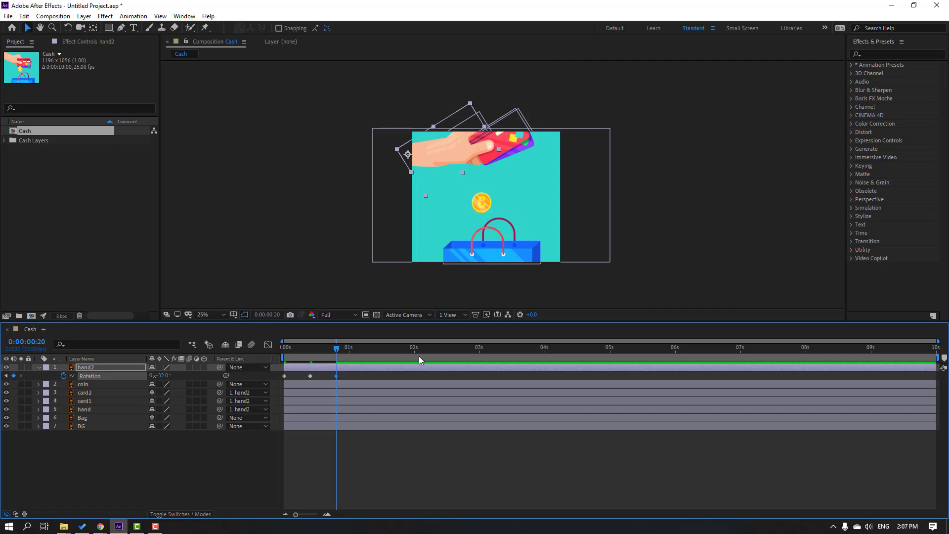
Step: Shorten the work area to end at about frame 20 and preview the hand swing
left_click(399, 378)
key("space")
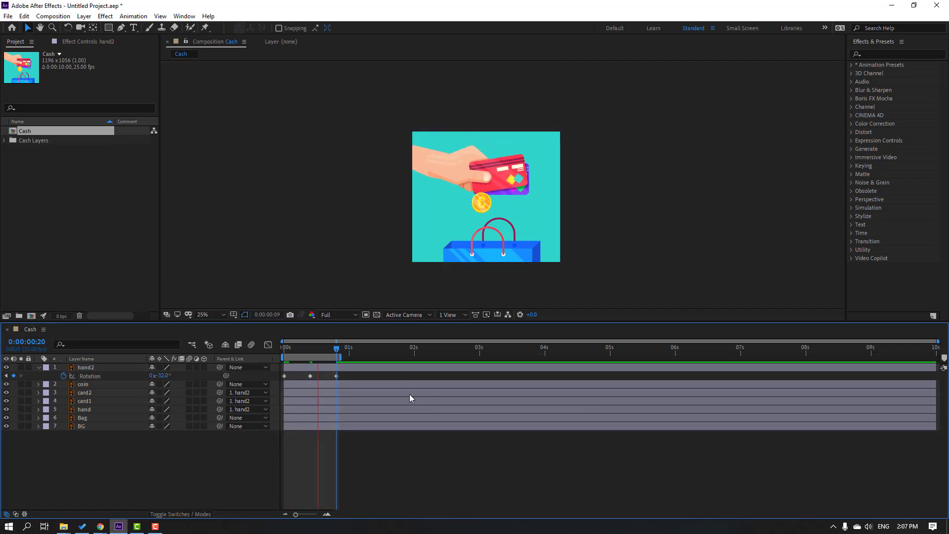
key("space")
Step: Apply Easy Ease to all three of hand2's Rotation keyframes
left_click_drag(350, 375, 249, 390)
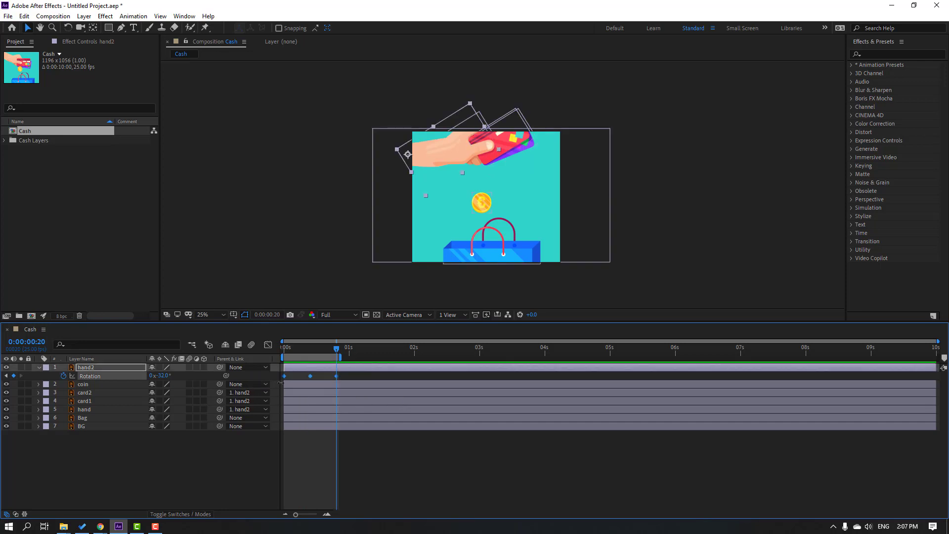
right_click(286, 378)
mouse_move(357, 498)
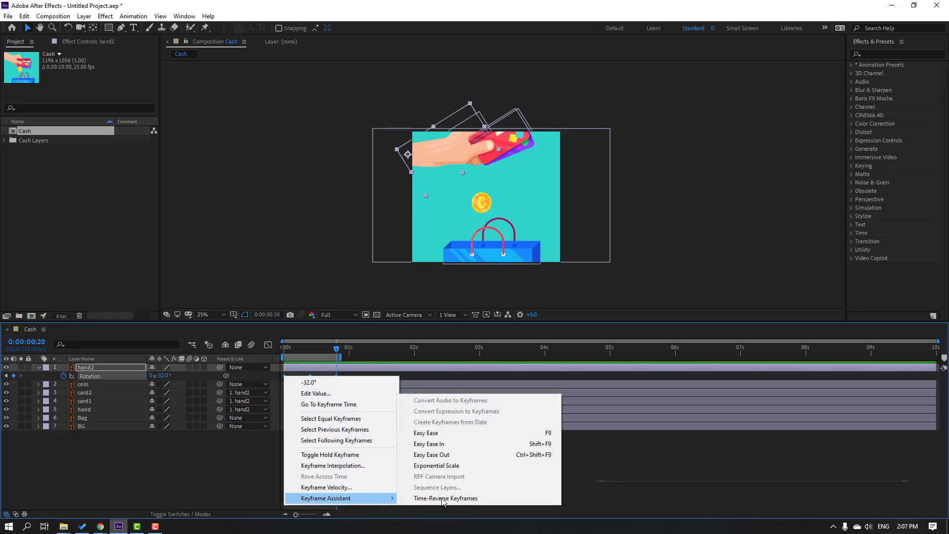
left_click(424, 437)
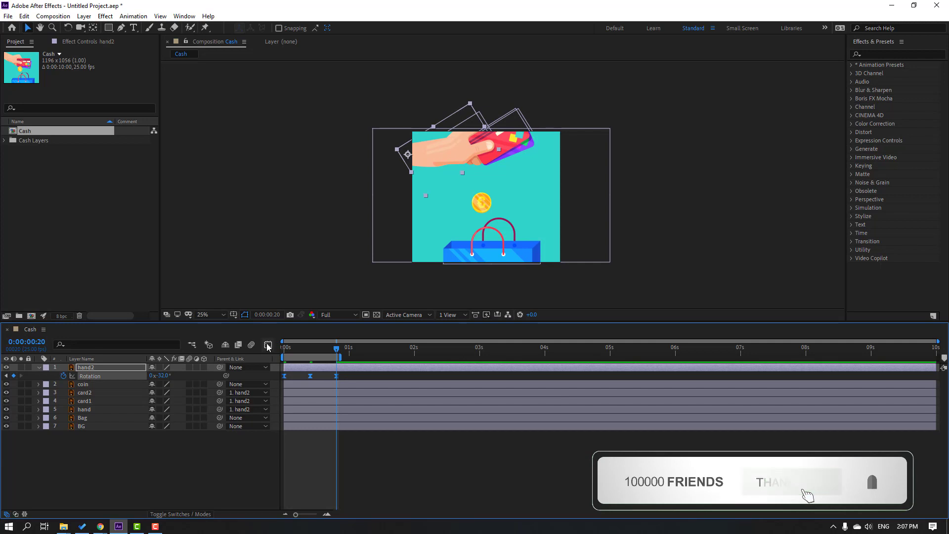
Step: Lengthen the incoming eases of hand2's rotation in the speed graph so speed peaks early in each swing, and preview the motion
key("shift+F3")
left_click_drag(360, 413, 326, 435)
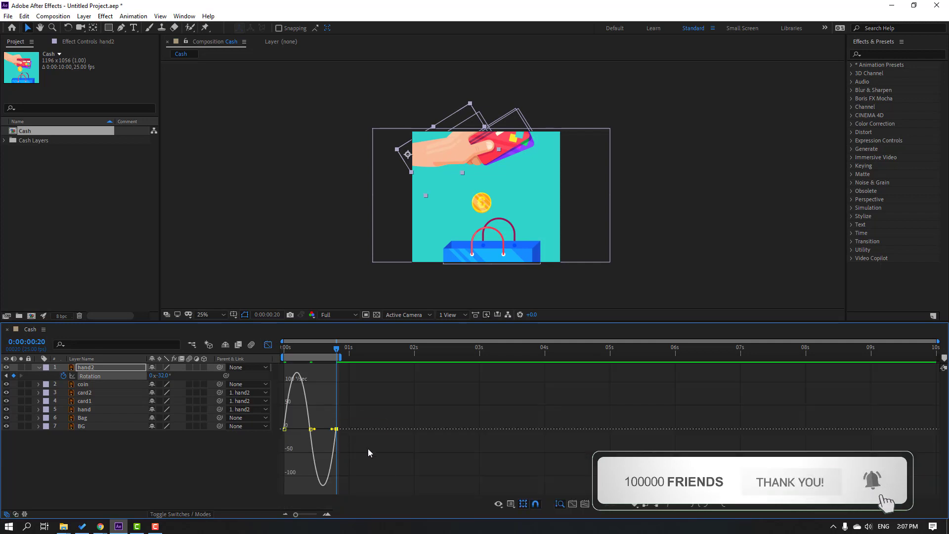
key("=")
left_click_drag(380, 448, 432, 445)
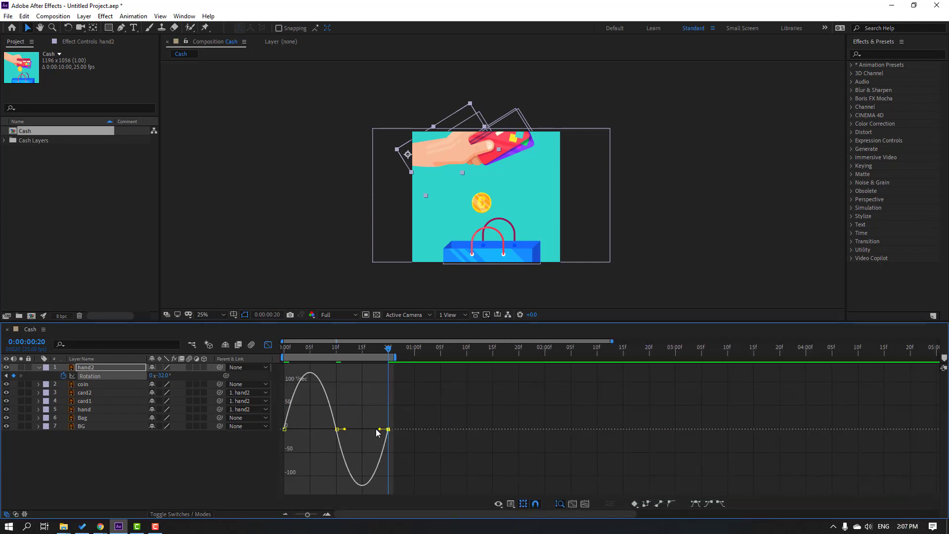
left_click_drag(376, 428, 319, 419)
key("space")
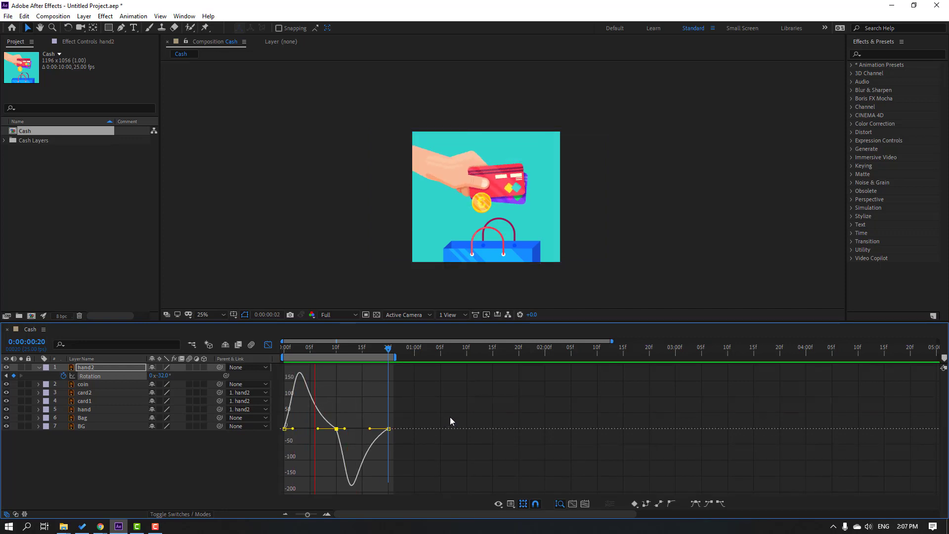
key("space")
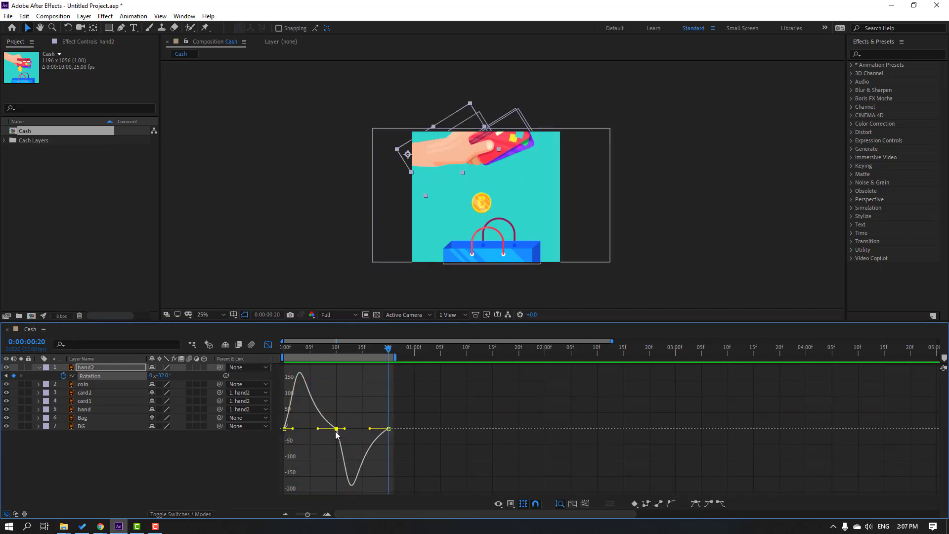
Step: Reshape the first swing's speed curve to start slower and peak later, preview it, and close the Graph Editor
left_click_drag(318, 429, 298, 426)
key("space")
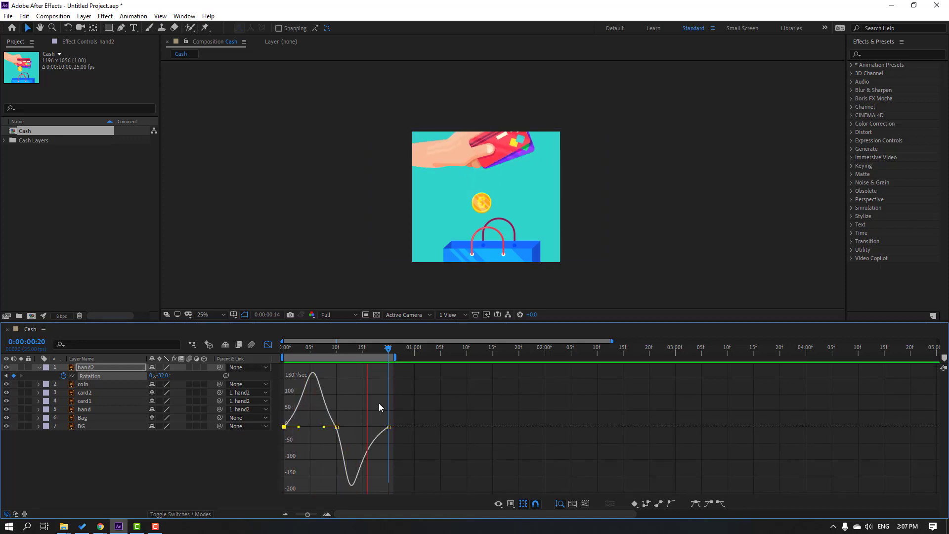
key("space")
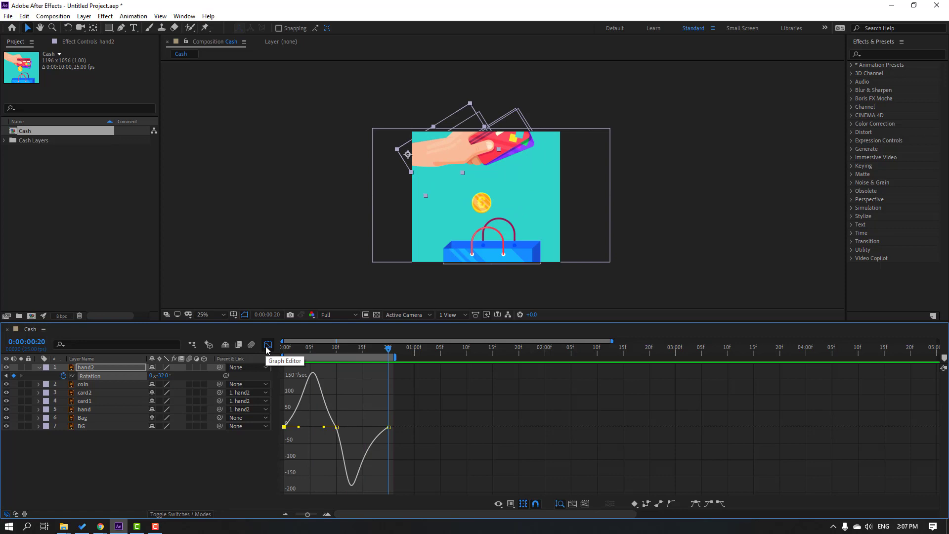
left_click(266, 346)
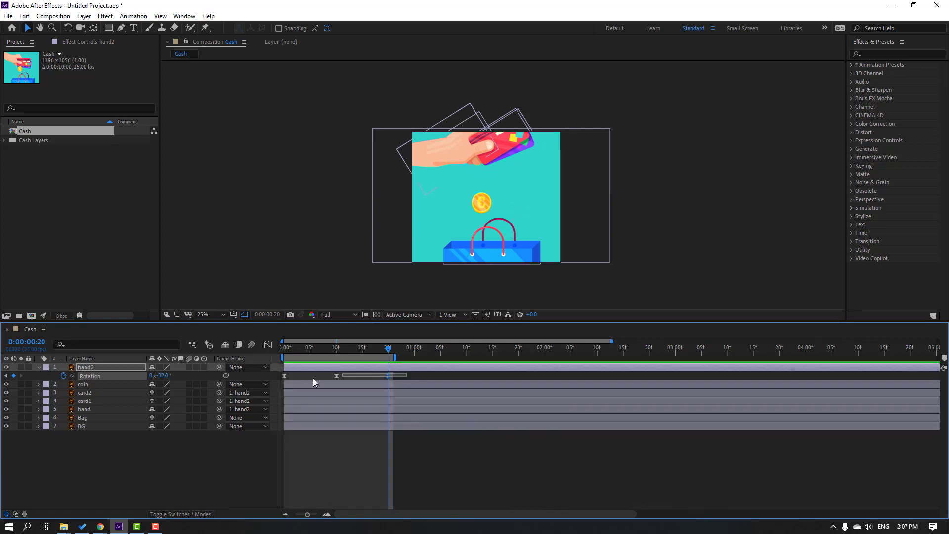
Step: Compress hand2's Rotation keyframes to end at frame 16, trim the work area to match, and preview the faster swing
left_click_drag(313, 379, 269, 396)
left_click_drag(395, 357, 369, 356)
key("space")
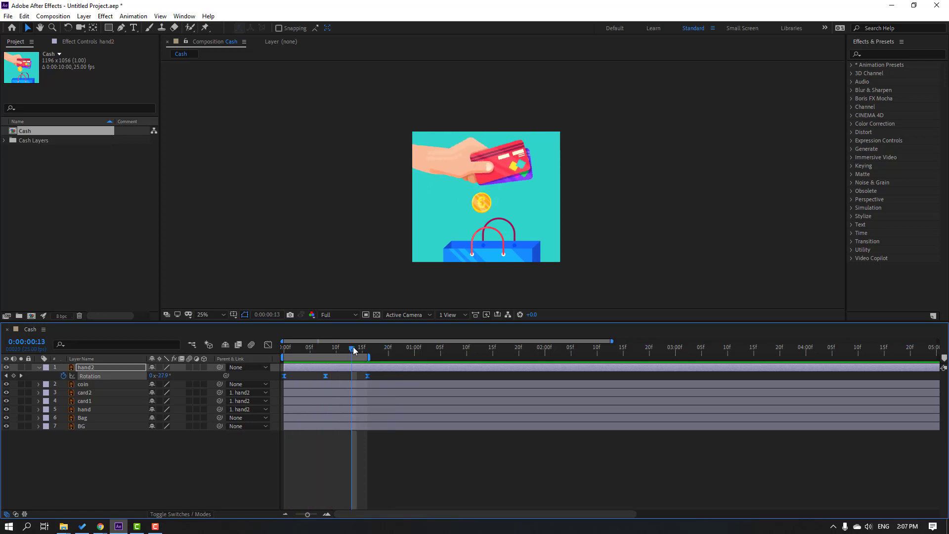
key("space")
Step: Solo card1 and card2 at the first frame and move card2's anchor point to its gripped edge, where the thumb holds it
key("Home")
left_click(87, 402)
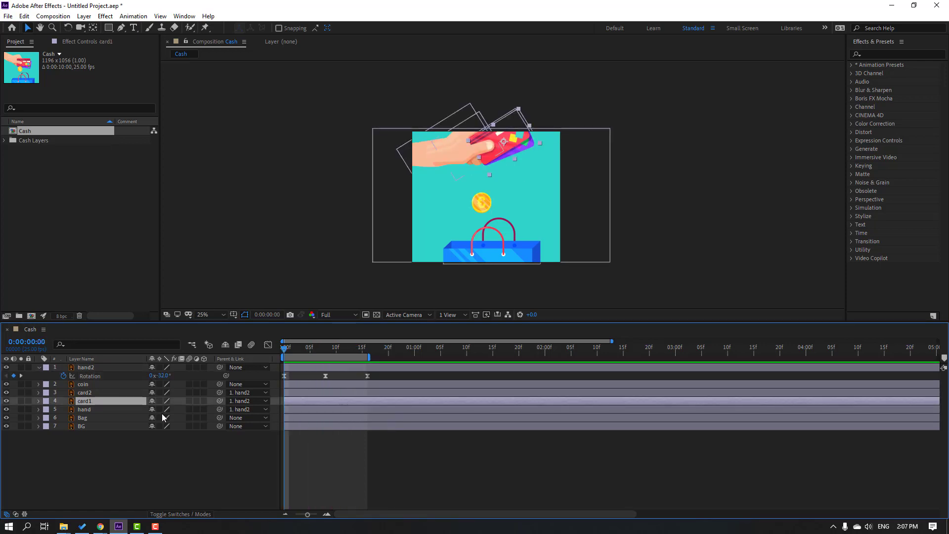
left_click(86, 392, "ctrl")
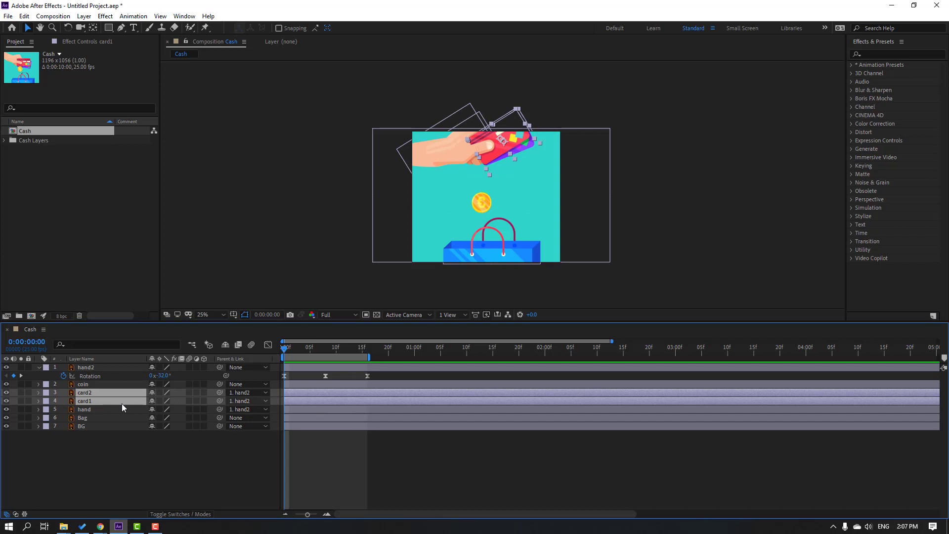
left_click_drag(21, 392, 20, 401)
scroll(520, 148, "up", 4)
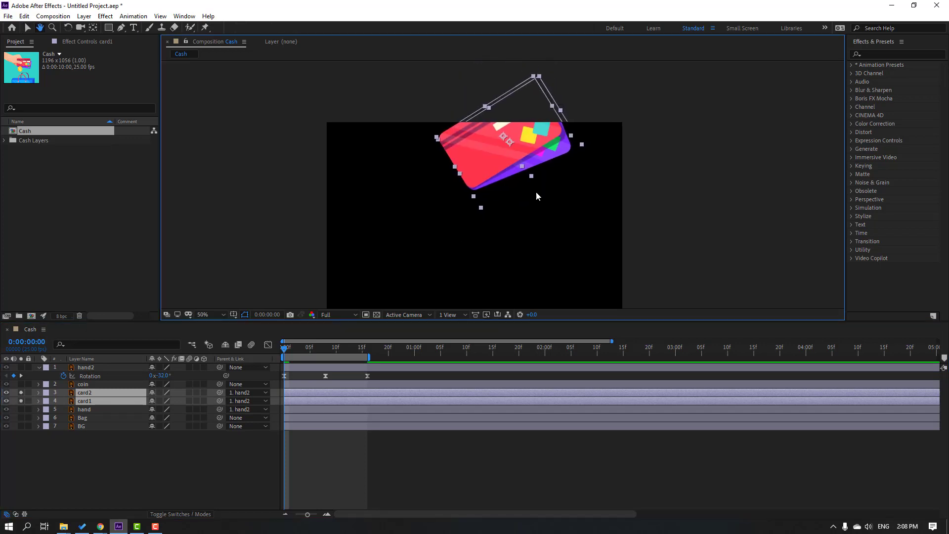
left_click(94, 29)
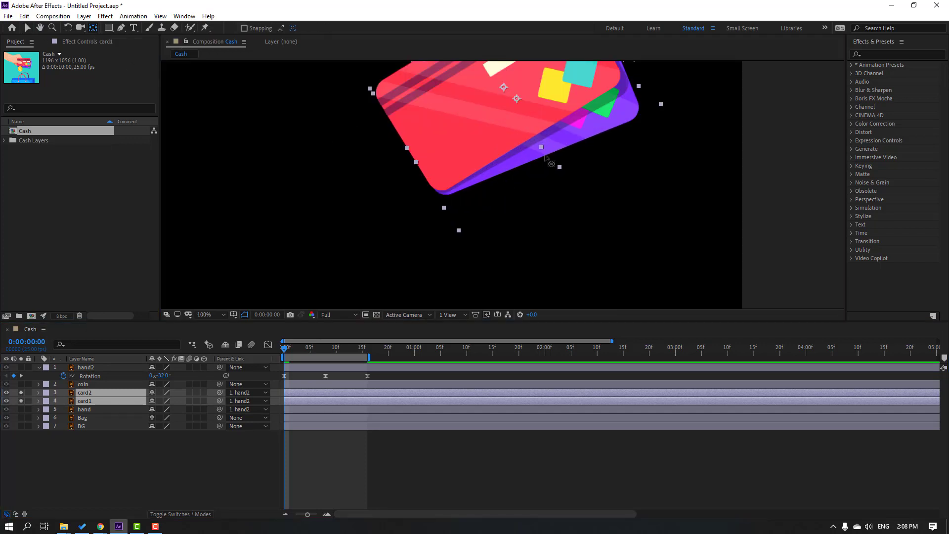
key("F2")
left_click(440, 179)
left_click_drag(503, 89, 407, 133)
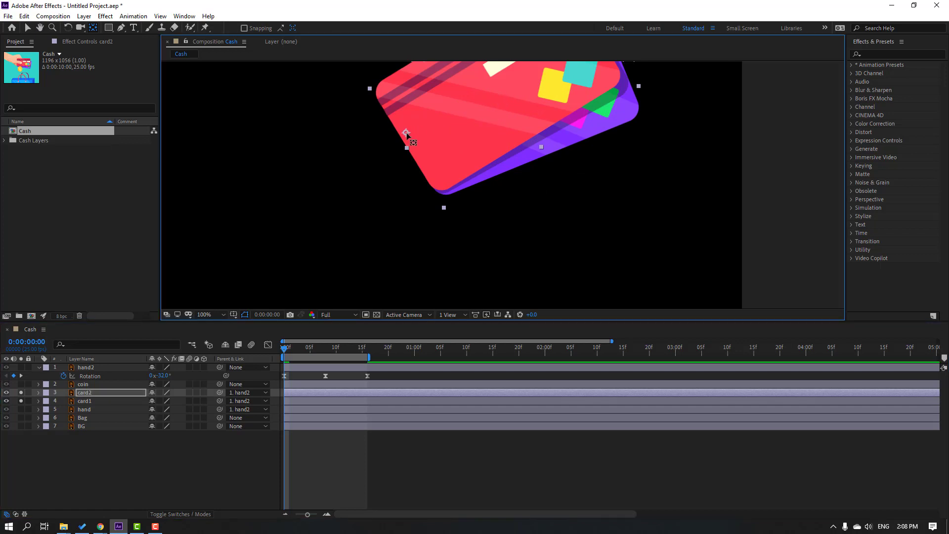
Step: Solo card1 alone, move its anchor point to its gripped edge, and show all layers again
left_click(81, 402)
left_click(22, 401)
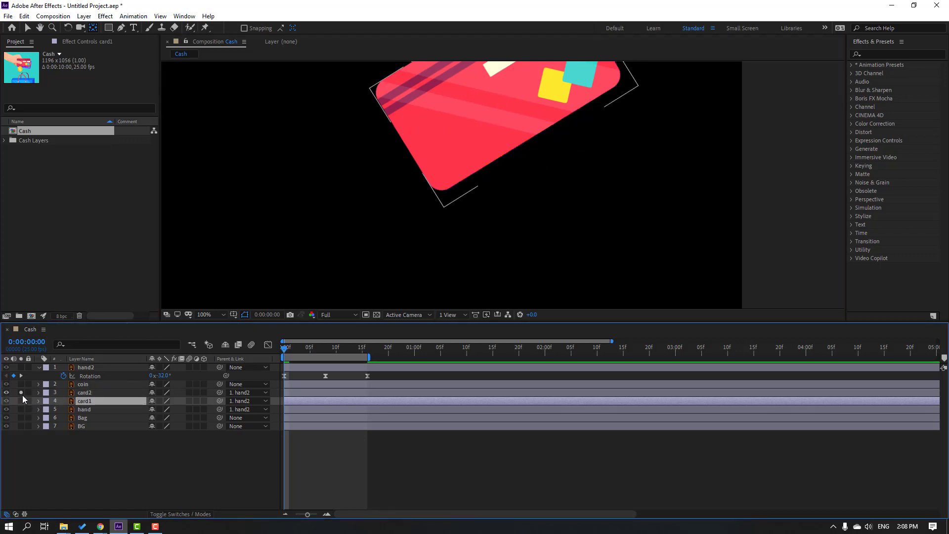
left_click(21, 393)
left_click(20, 401)
left_click_drag(512, 99, 421, 130)
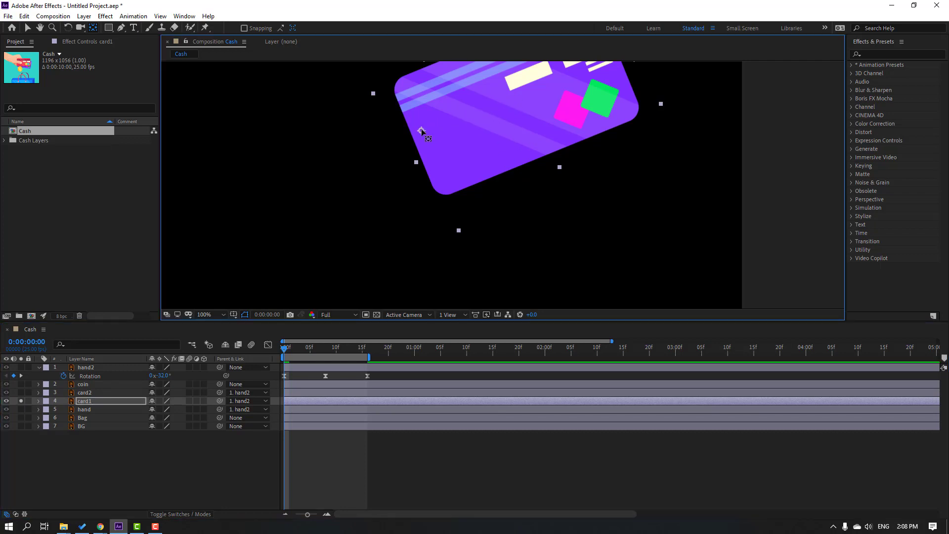
left_click(27, 28)
left_click(20, 402)
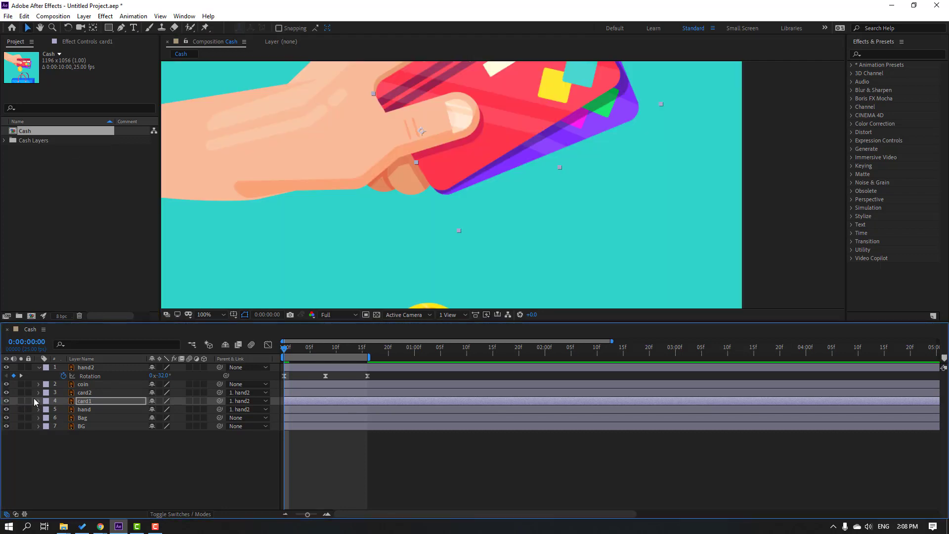
Step: Add starting Rotation keyframes to card2 and card1 at frame 0
left_click(210, 468)
left_click(92, 392)
left_click(92, 401, "shift")
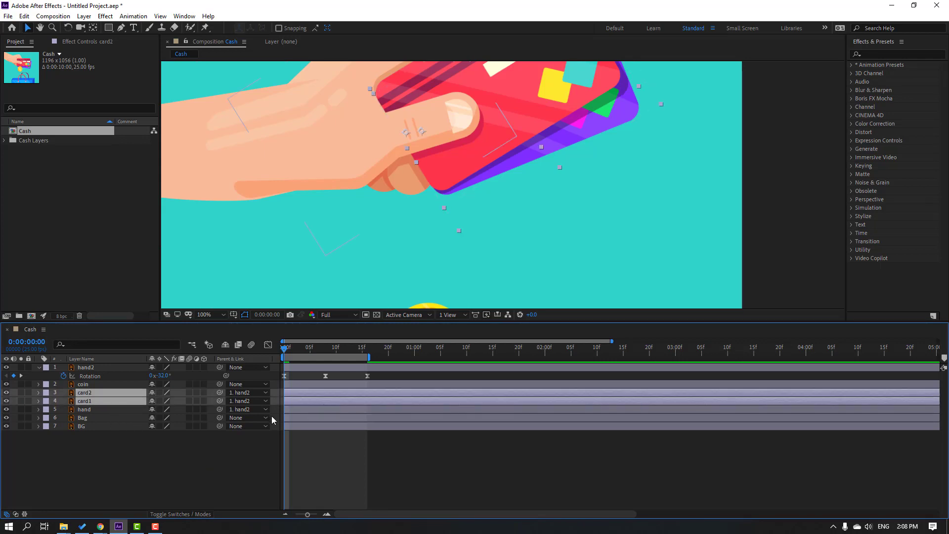
key("r")
left_click(64, 401)
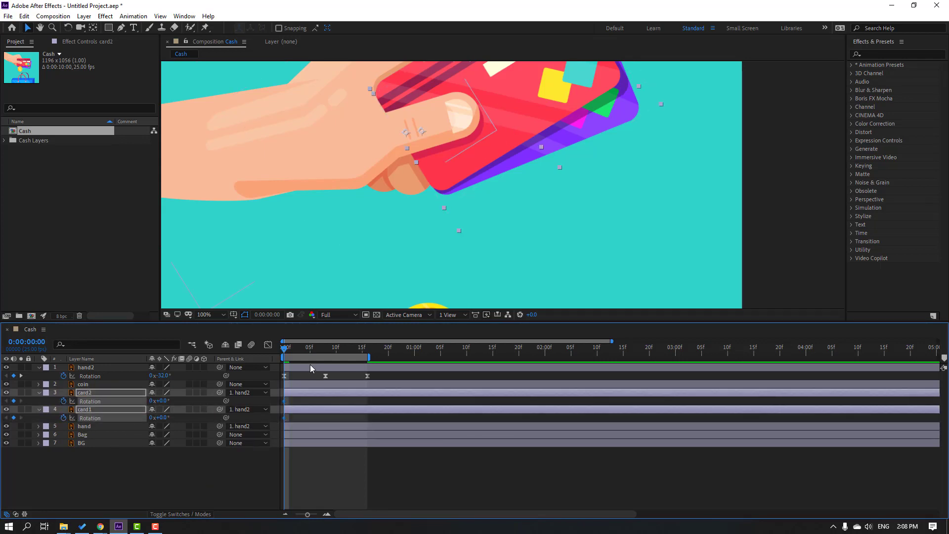
Step: At frame 8, set card2's rotation to 8° and card1's rotation to 15° to fan the cards out
key("comma")
left_click_drag(295, 352, 316, 352)
left_click(326, 349)
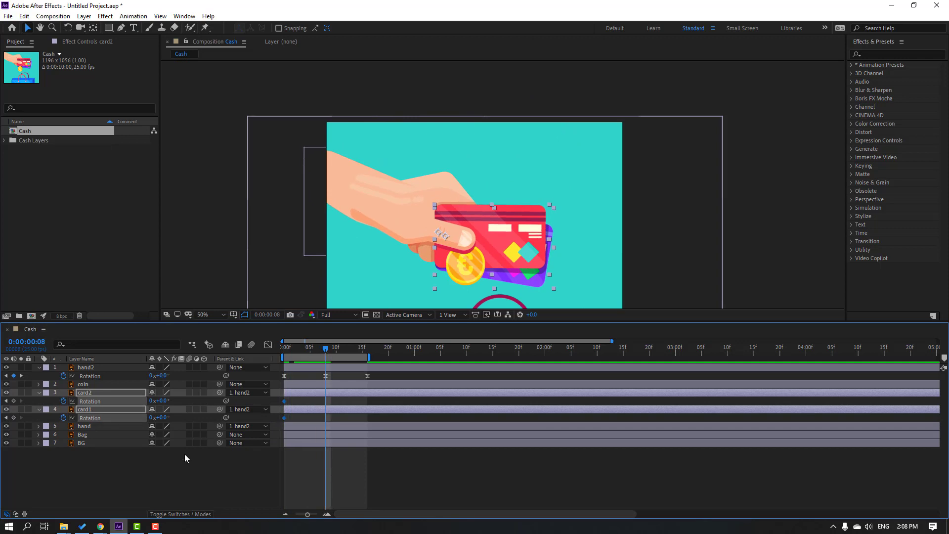
left_click(161, 464)
mouse_move(163, 419)
left_mouse_down()
mouse_move(167, 401)
mouse_move(169, 418)
left_mouse_up()
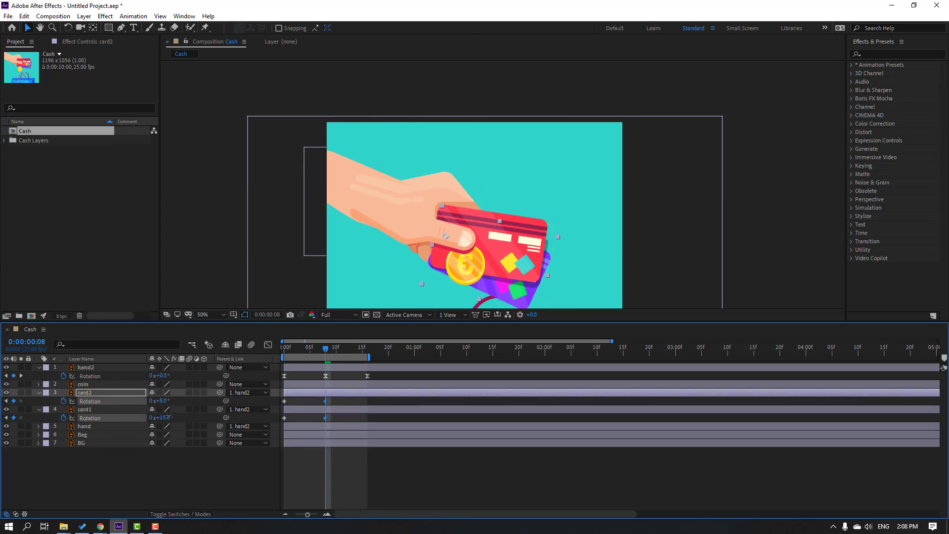
Step: Copy the first Rotation keyframes of card2 and card1 to frame 16 to close the loop
left_click_drag(330, 350, 367, 351)
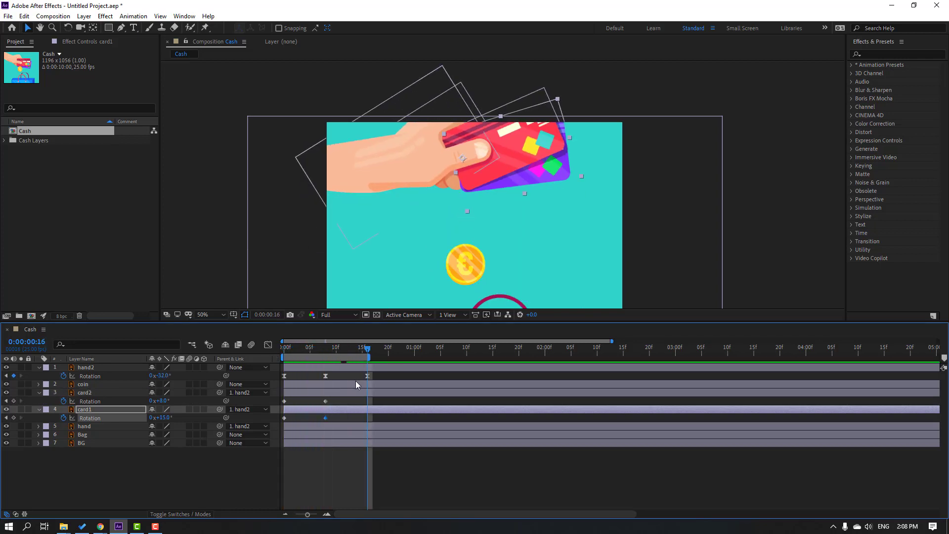
left_click(284, 401)
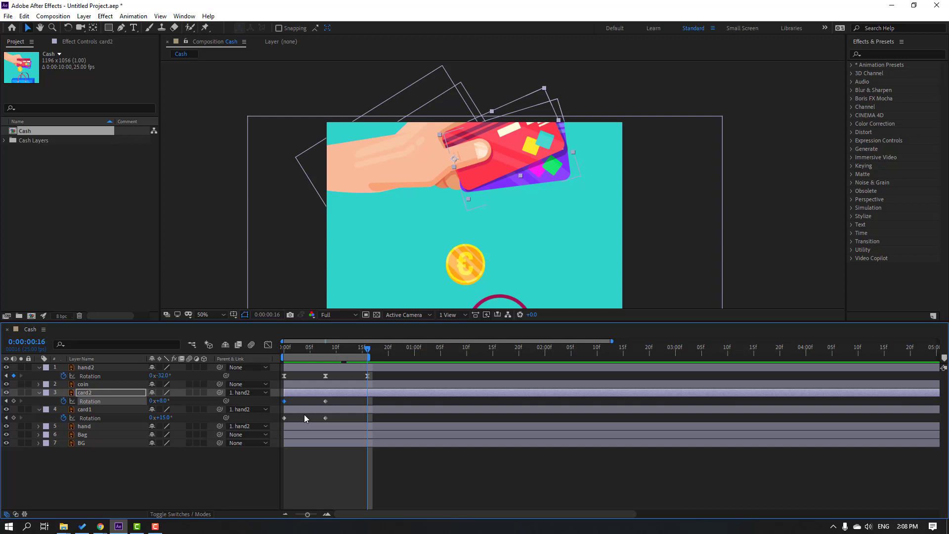
key("ctrl+c")
key("ctrl+v")
left_click(284, 417)
key("ctrl+c")
key("ctrl+v")
Step: Apply Easy Ease to all Rotation keyframes of card2 and card1, and preview the card motion
left_click_drag(380, 401, 277, 422)
right_click(282, 420)
mouse_move(343, 414)
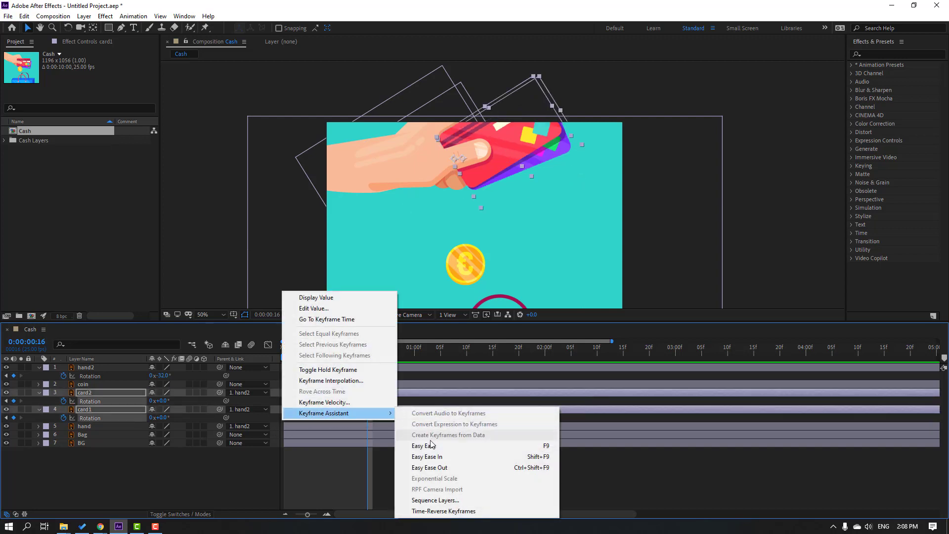
left_click(424, 446)
left_click(422, 485)
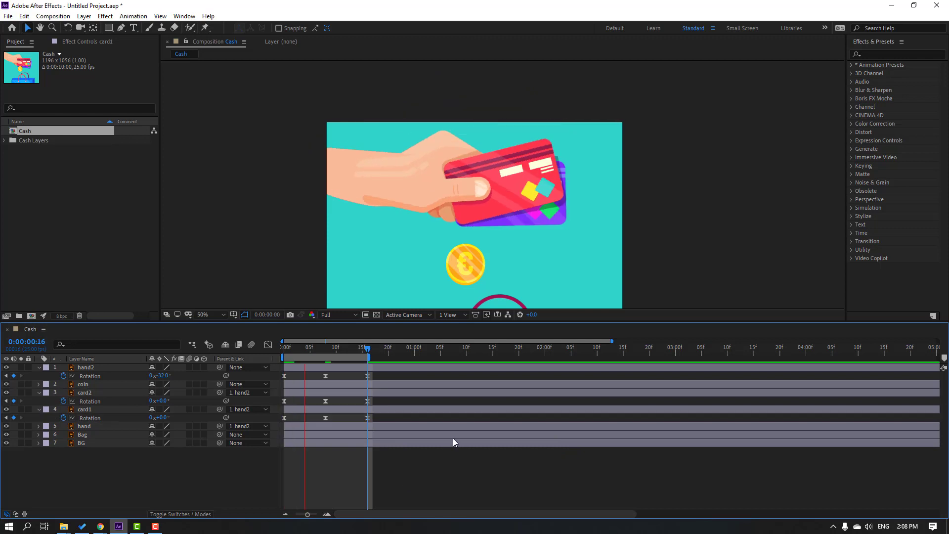
scroll(444, 263, "down", 4)
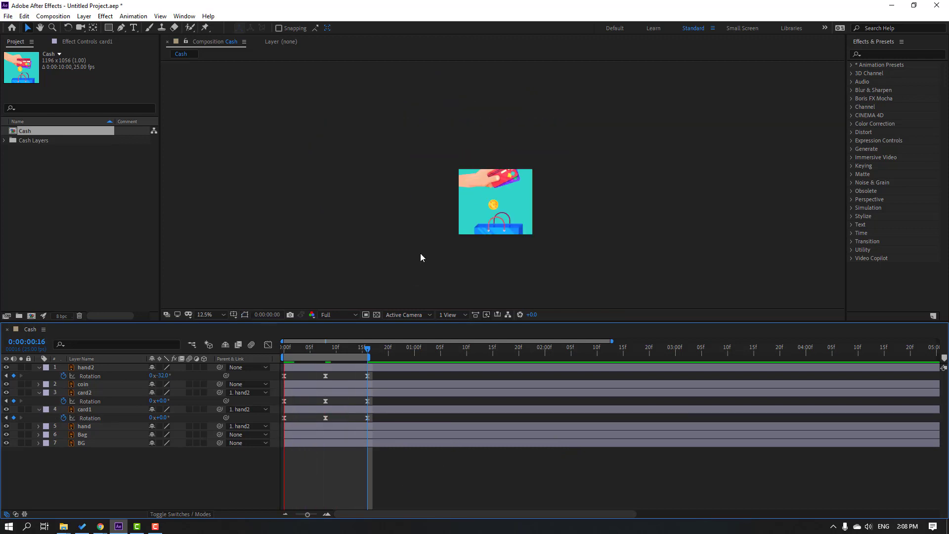
scroll(420, 256, "up", 2)
key("space")
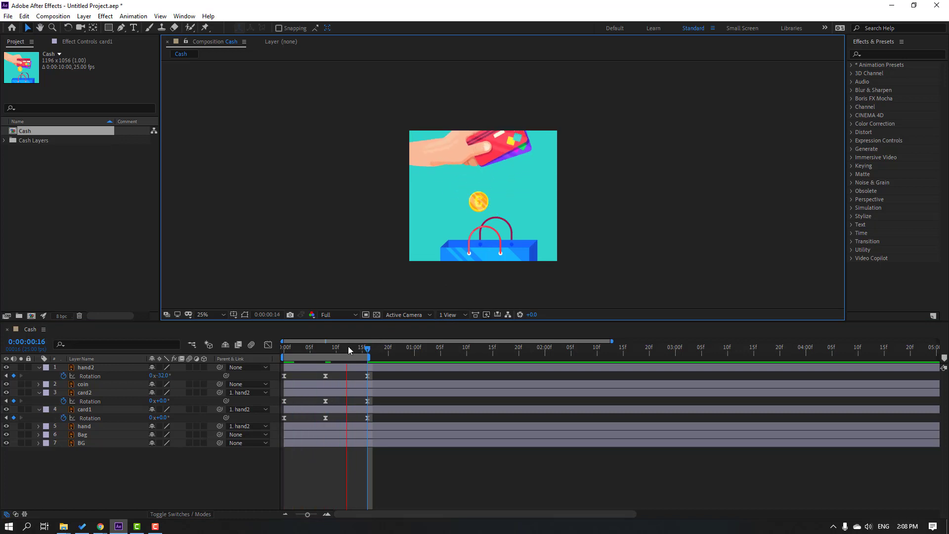
left_click_drag(350, 350, 331, 354)
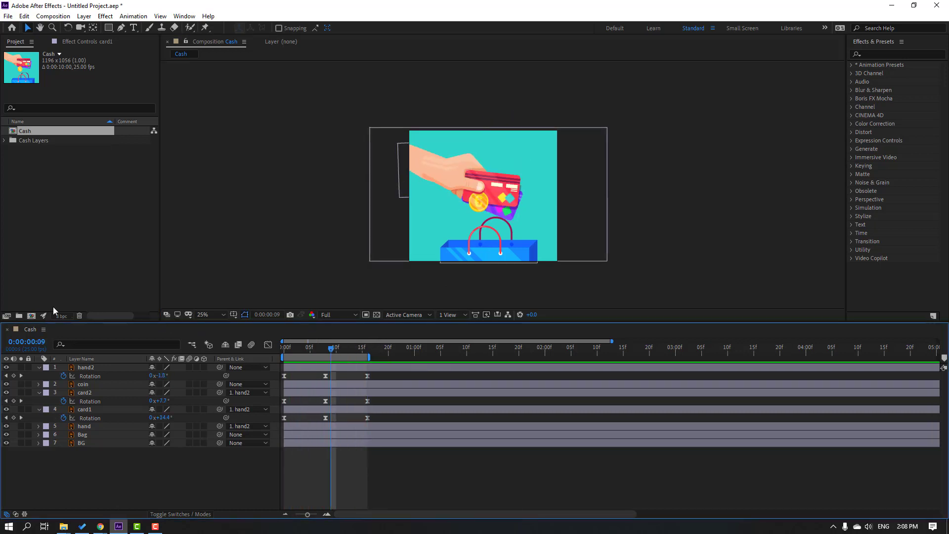
Step: Set the Cash composition's height to 1392 px in its settings
right_click(73, 476)
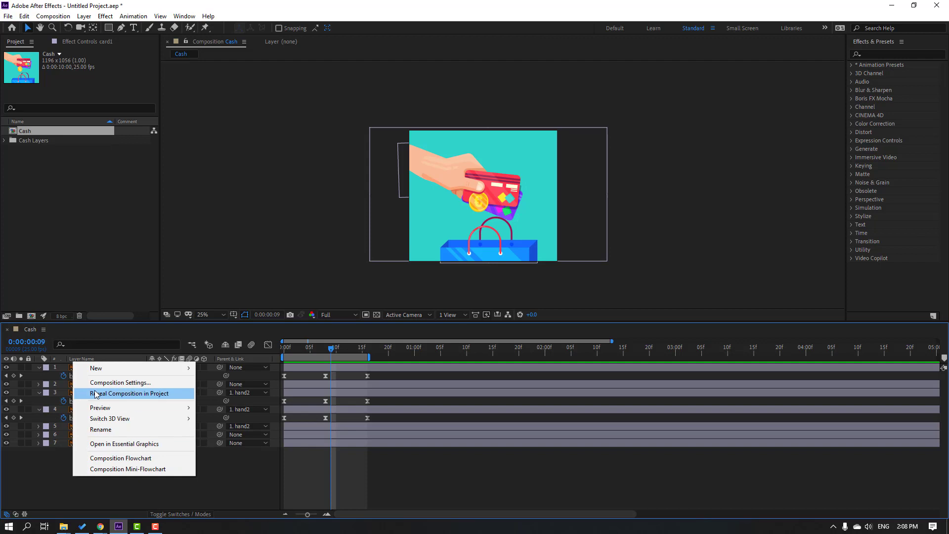
left_click(122, 387)
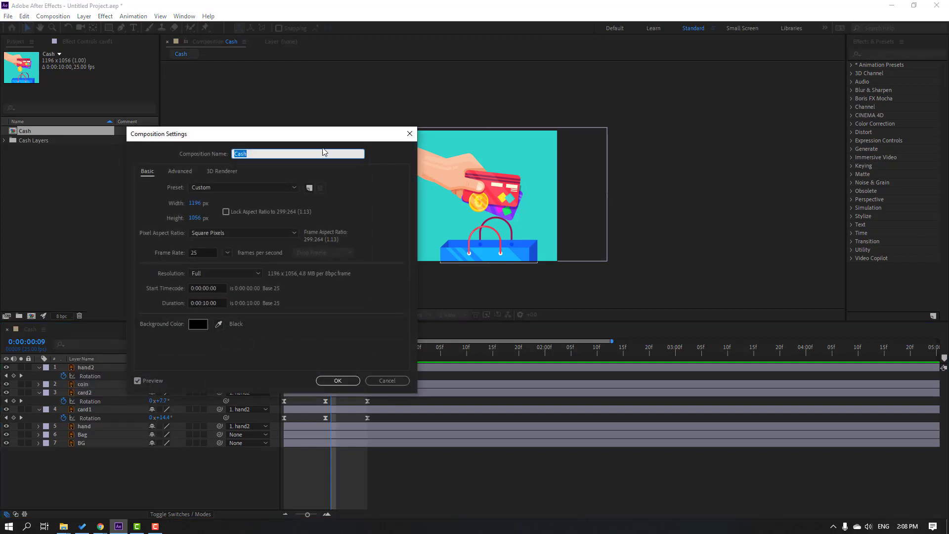
left_click_drag(297, 140, 235, 152)
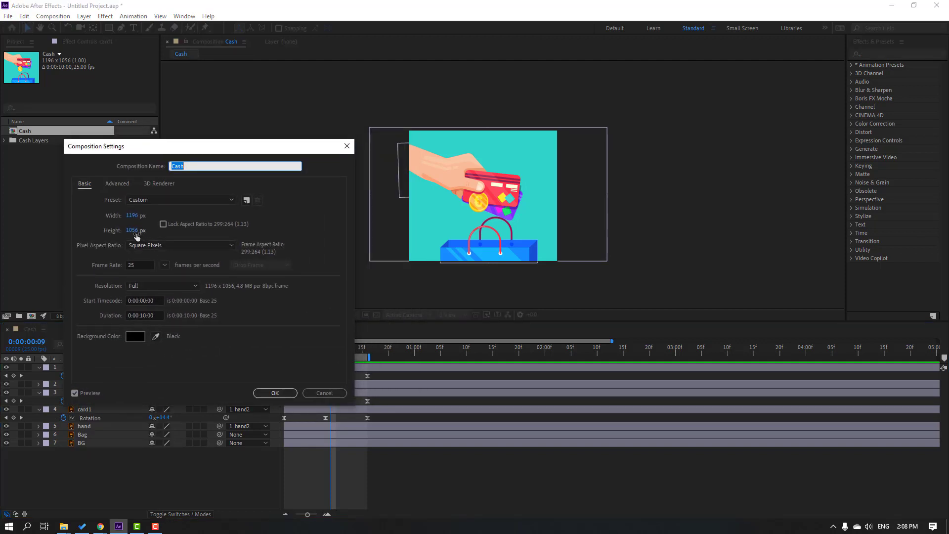
left_click_drag(128, 232, 213, 234)
left_click_drag(137, 236, 173, 242)
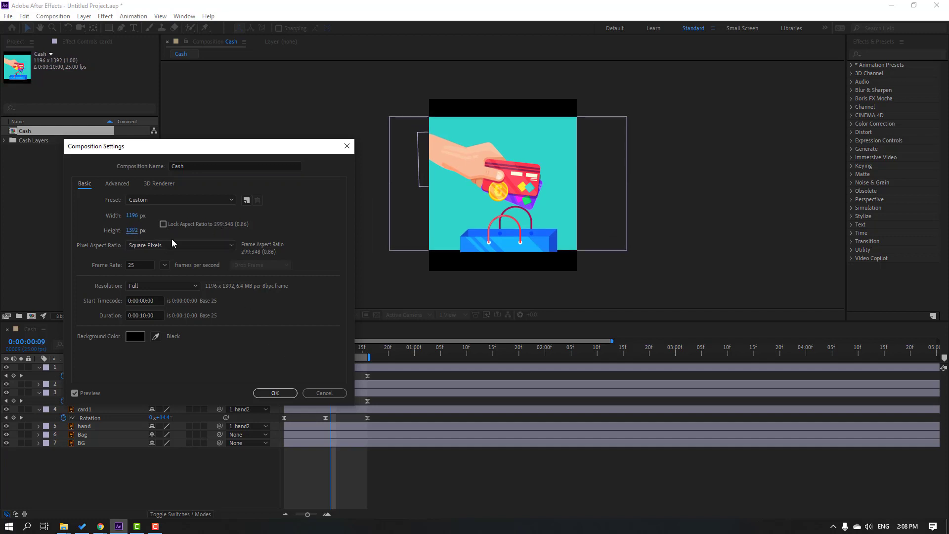
left_click(275, 392)
Step: Stretch the BG layer vertically to cover the taller frame, and preview the animation with the whole composition in view
left_click_drag(297, 349, 351, 352)
key("Home")
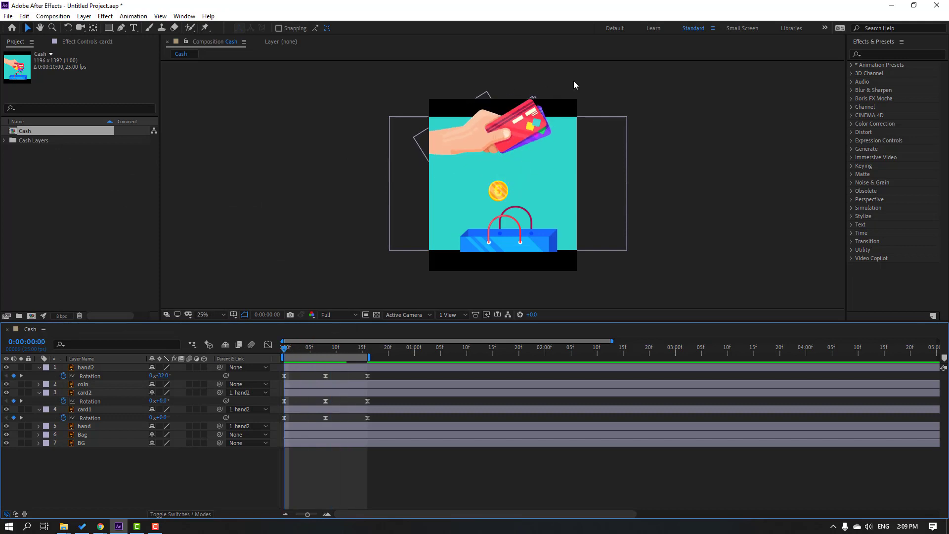
left_click(82, 443)
left_click_drag(510, 253, 503, 275)
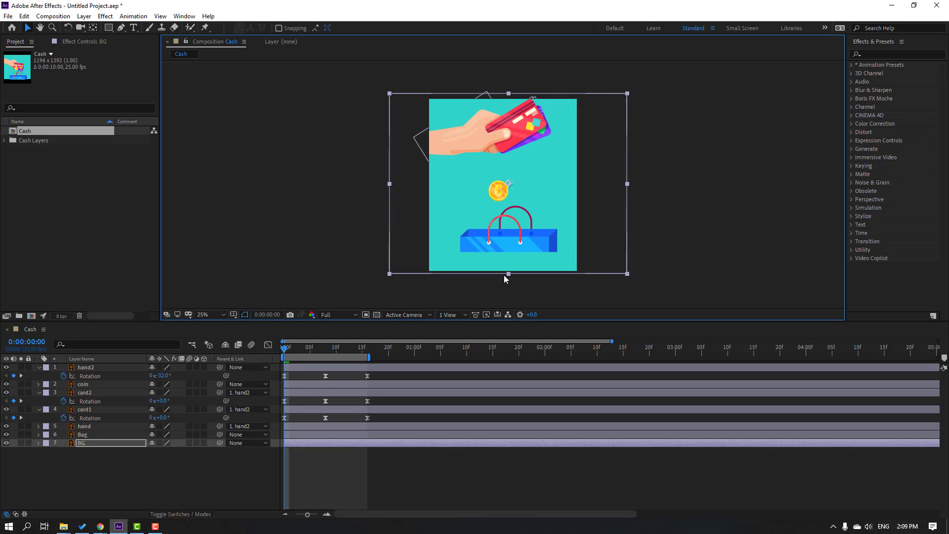
left_click(213, 314)
left_click(213, 338)
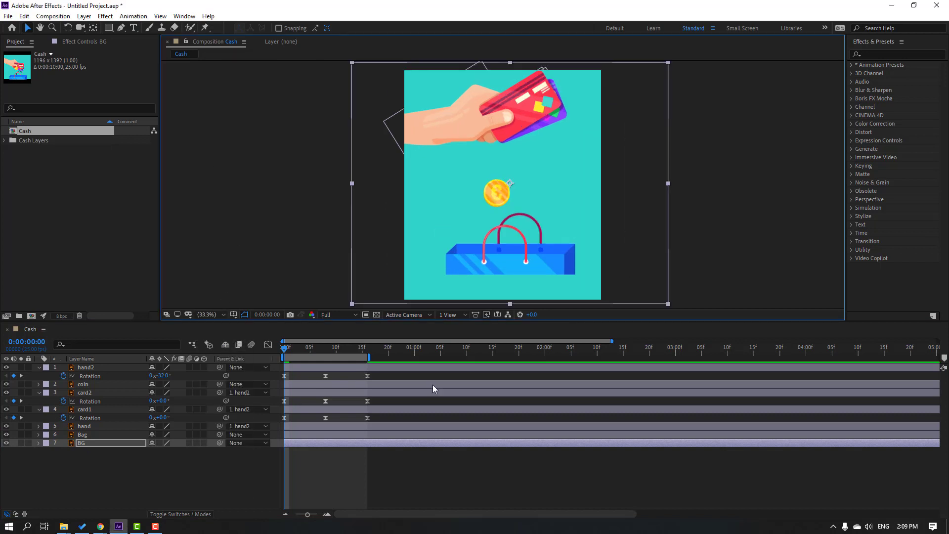
key("space")
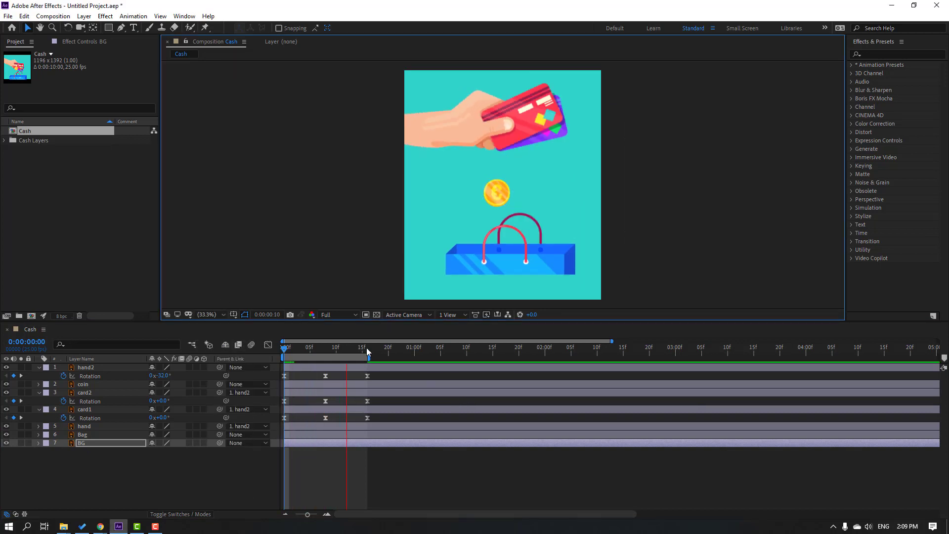
left_click_drag(359, 346, 177, 352)
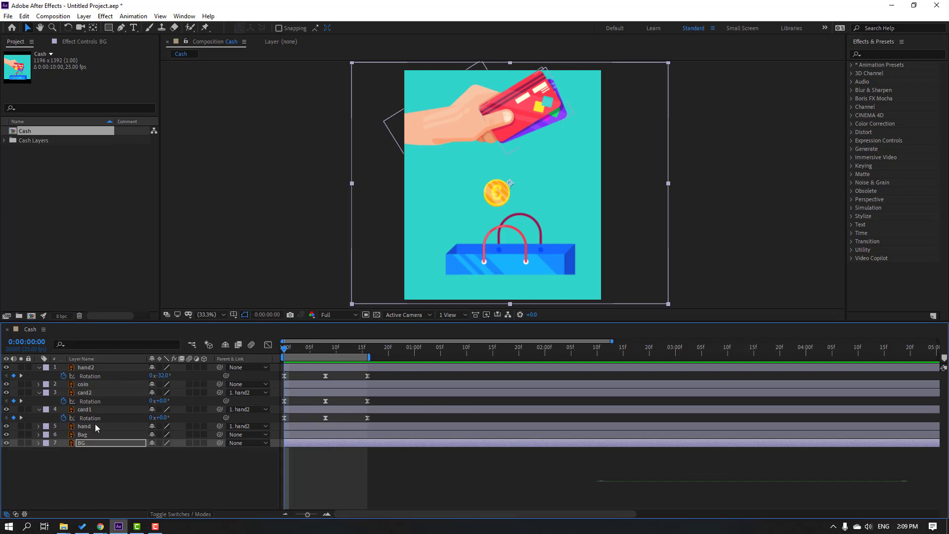
Step: Move the Bag down until its base meets the bottom edge of the frame, and check it against the swing
scroll(494, 277, "down", 2)
left_click(518, 239)
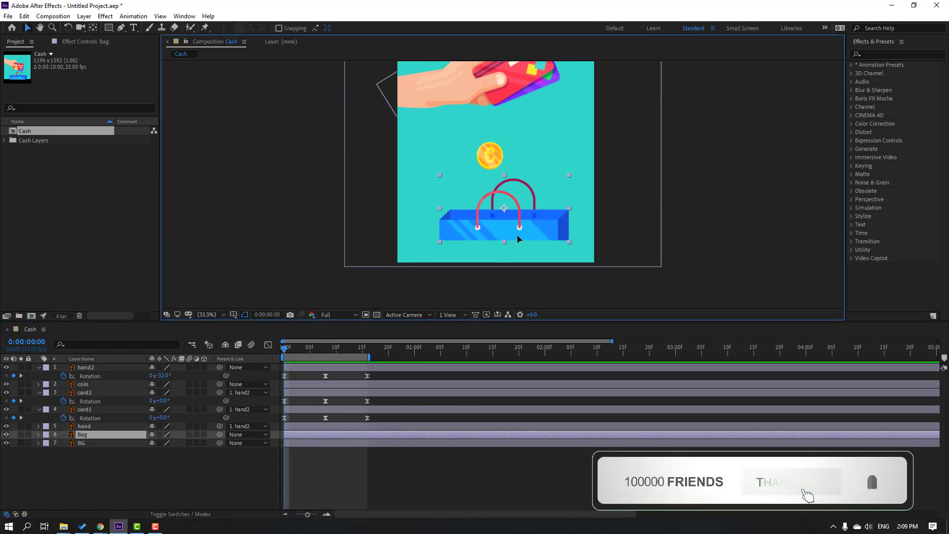
left_click_drag(518, 239, 517, 262)
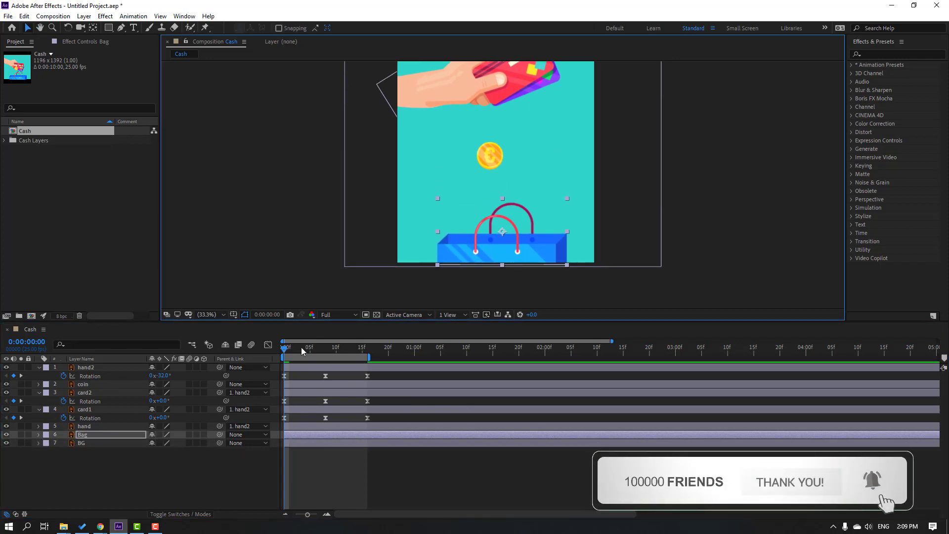
left_click_drag(302, 348, 212, 372)
left_click(71, 491)
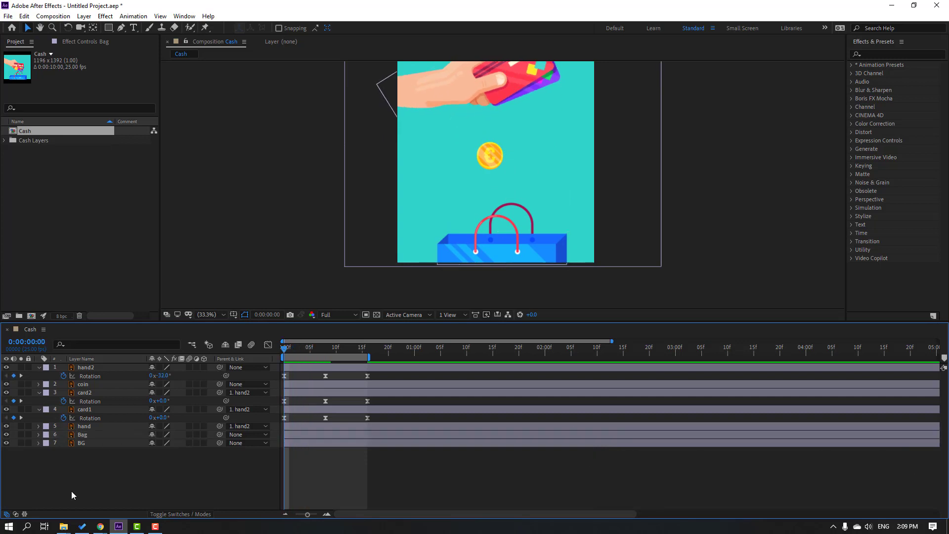
Step: Move the coin up onto the cards and reorder its layer below card1 so the cards hide it
left_click(84, 385)
left_click_drag(585, 159, 561, 201)
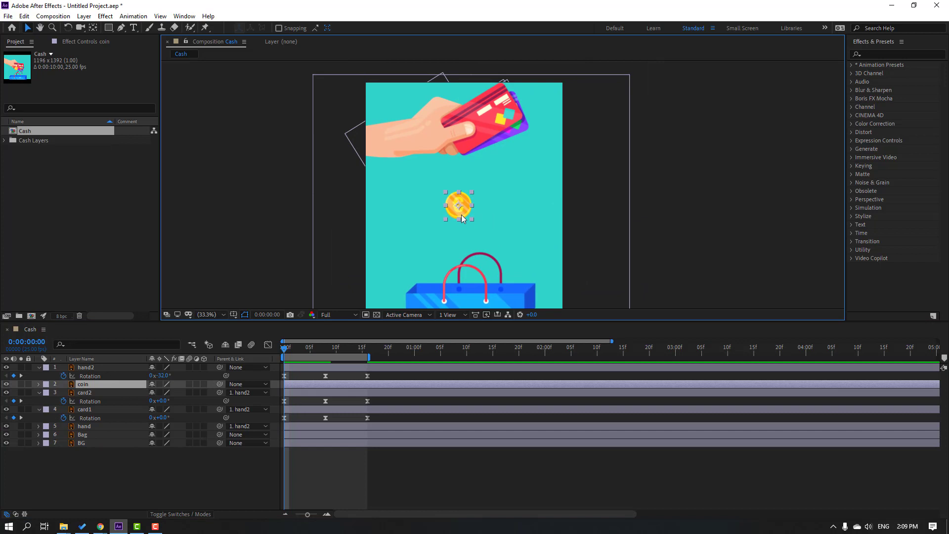
left_click_drag(462, 216, 496, 134)
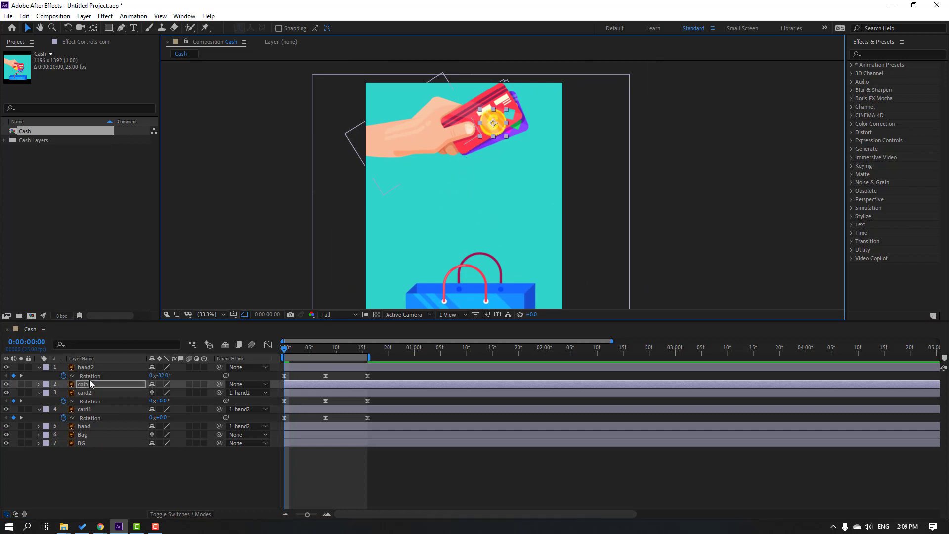
left_click_drag(90, 381, 122, 413)
left_click_drag(111, 416, 112, 418)
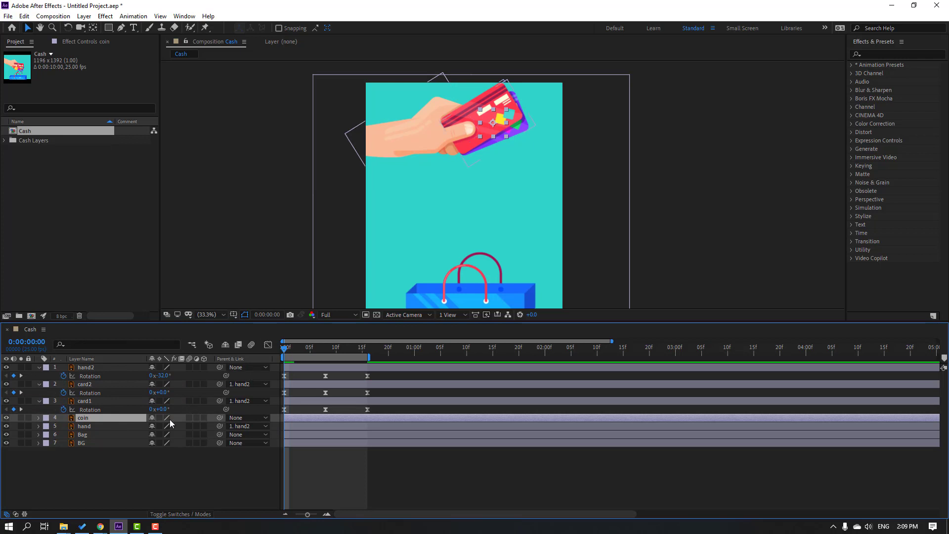
Step: Add a starting Position keyframe to the coin layer at frame 0
key("p")
left_click(62, 426)
key("Return")
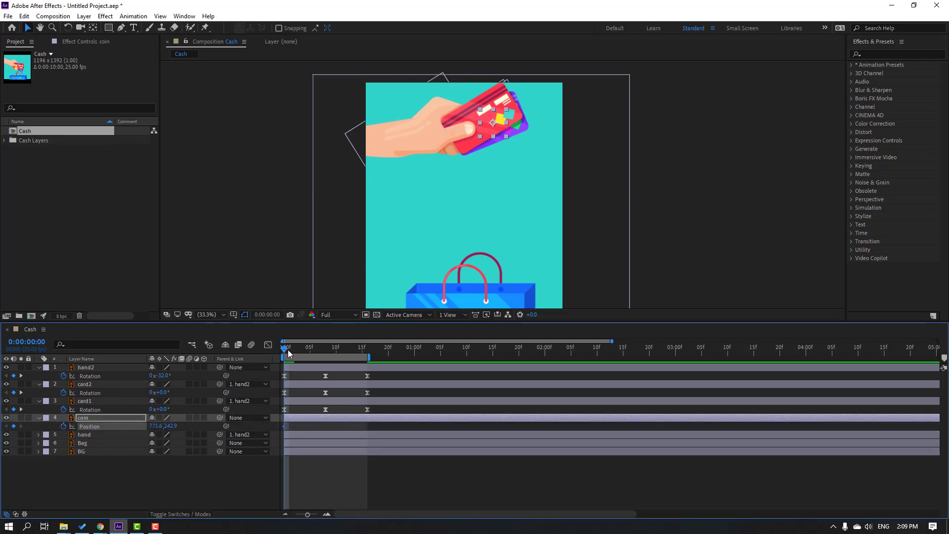
Step: Create a coin Position keyframe at frame 8 with the coin moved straight down below the bag, and preview the fall
left_click_drag(291, 349, 326, 348)
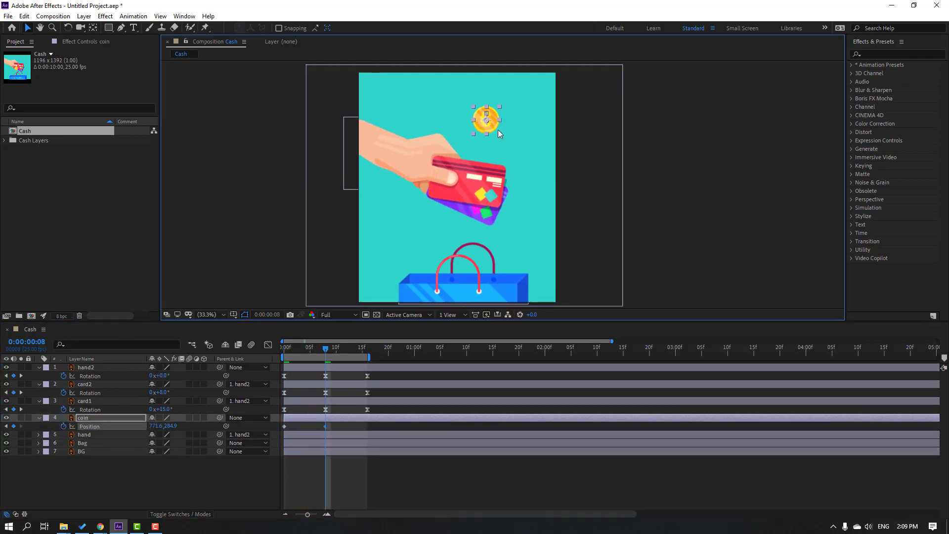
left_click_drag(498, 129, 474, 284)
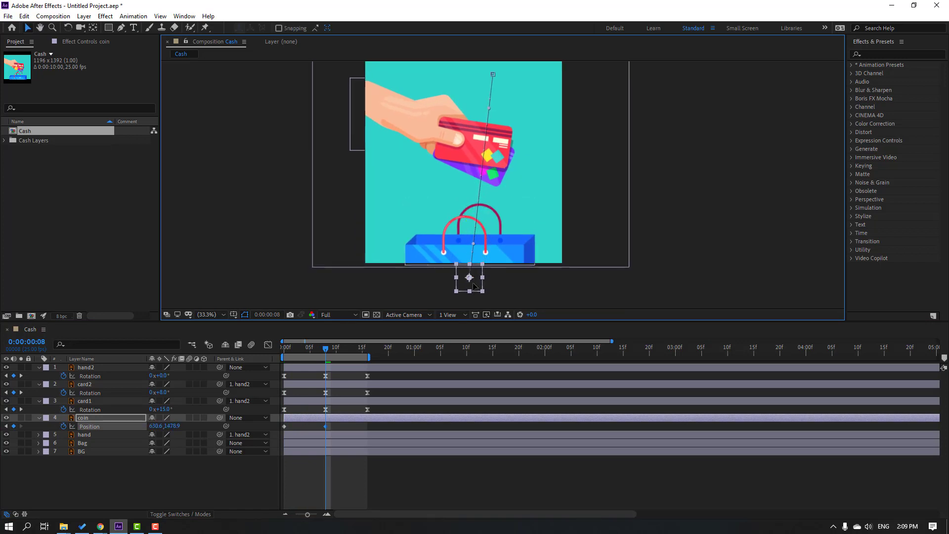
key("space")
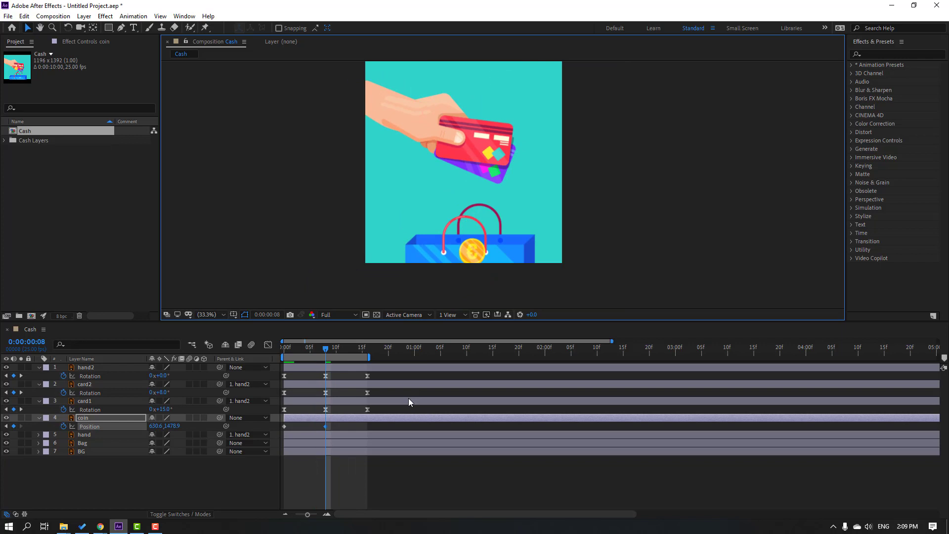
Step: Move the coin's second Position keyframe to frame 13 and preview the fall with the whole composition in view
left_click_drag(321, 426, 349, 426)
key("comma")
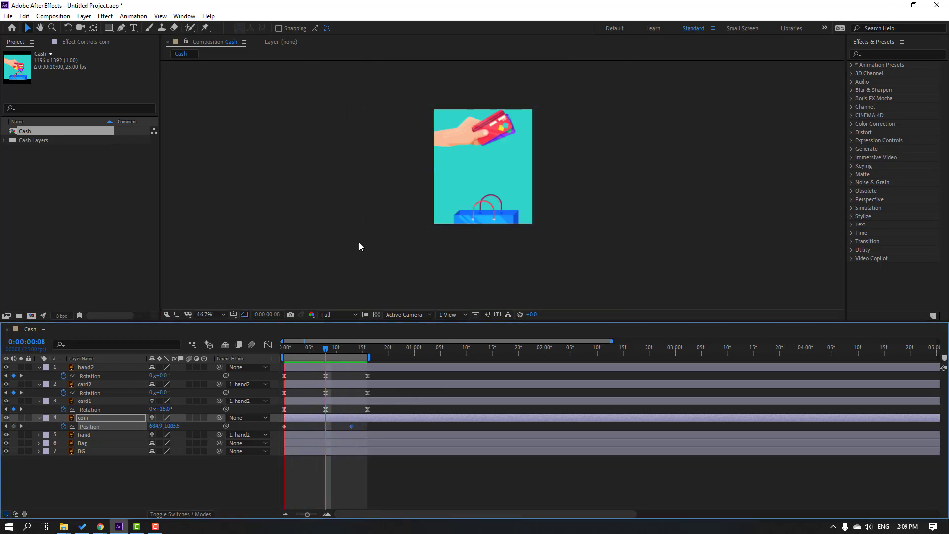
key("period")
key("space")
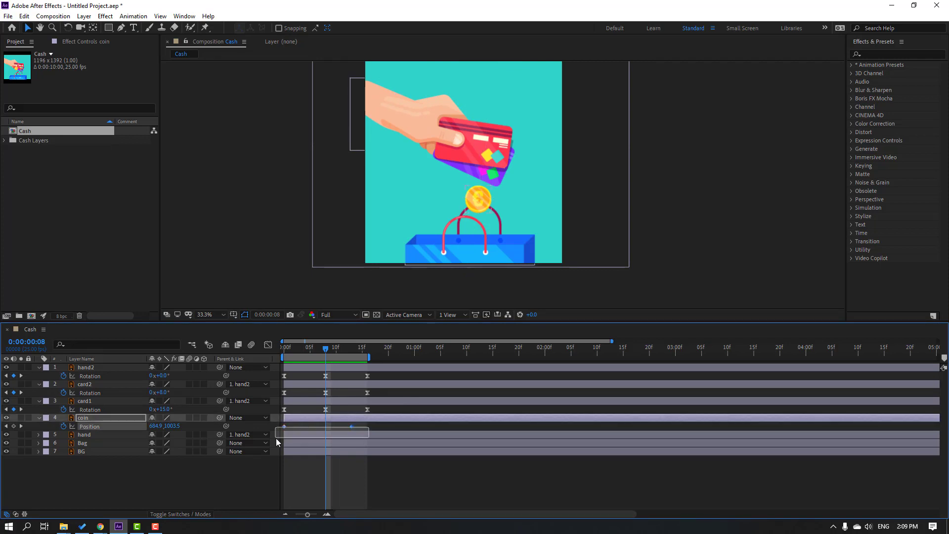
Step: Apply Easy Ease to both Position keyframes of the coin and preview the eased fall
right_click(284, 426)
mouse_move(375, 422)
left_click(425, 449)
key("space")
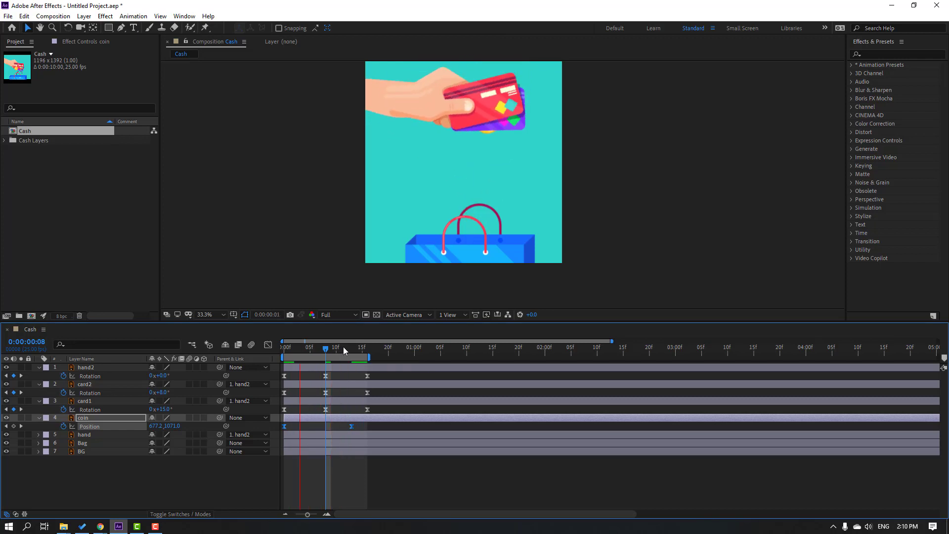
Step: Split the coin layer at frame 13 and remove the part after that frame
left_click(358, 350)
left_click_drag(358, 350, 352, 350)
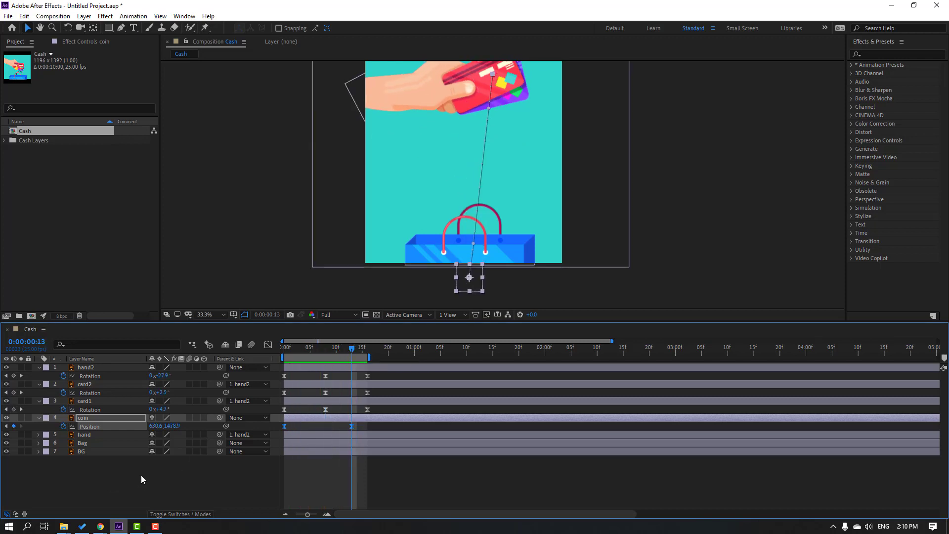
left_click(383, 421)
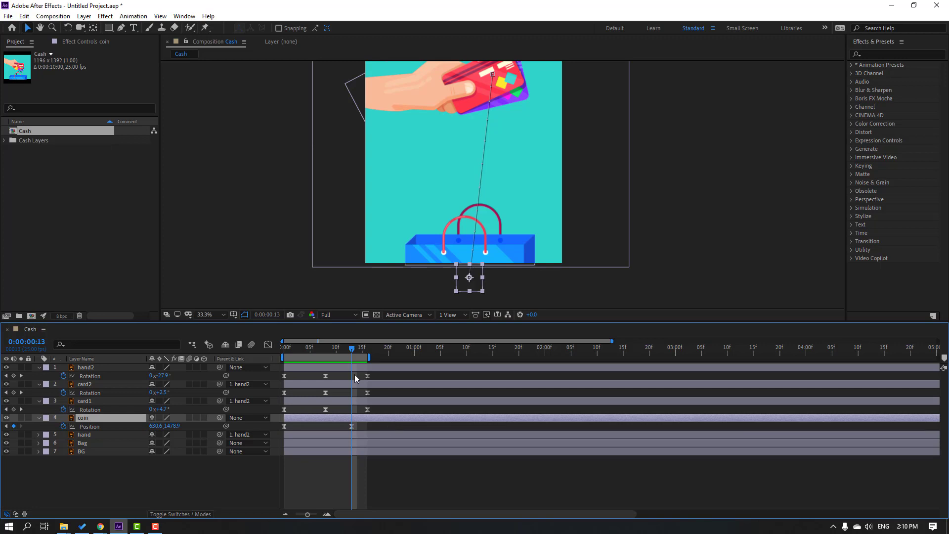
left_click(23, 16)
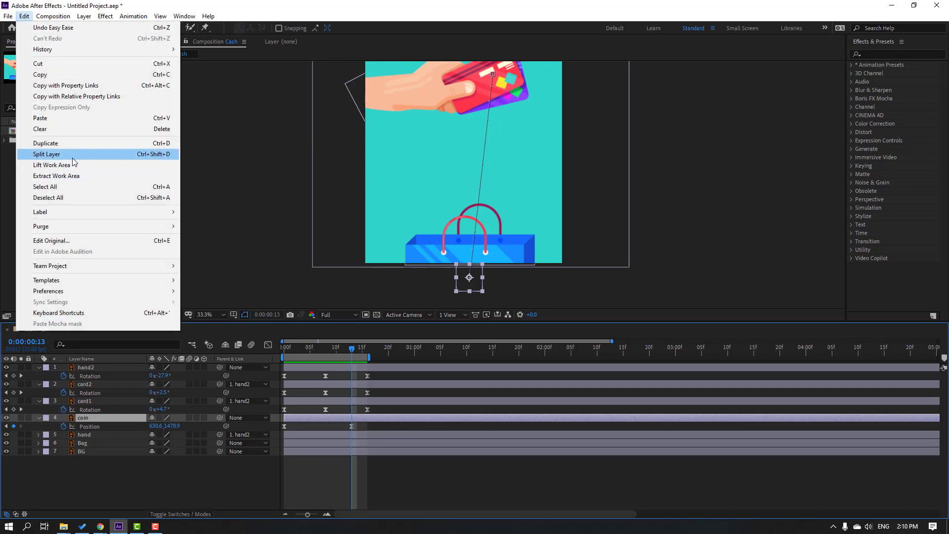
left_click(137, 157)
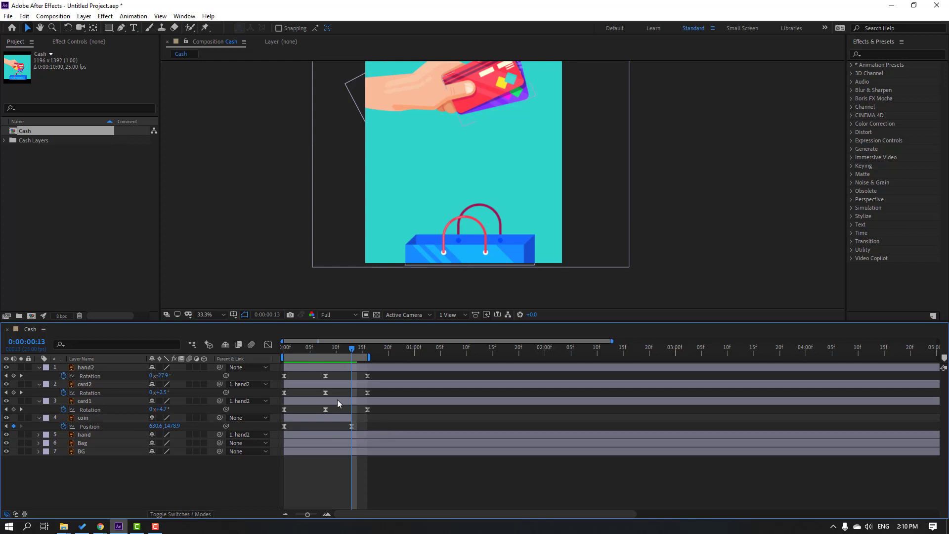
Step: Duplicate the coin layer and slide the copy in time so it starts at frame 2
left_click_drag(352, 352, 310, 354)
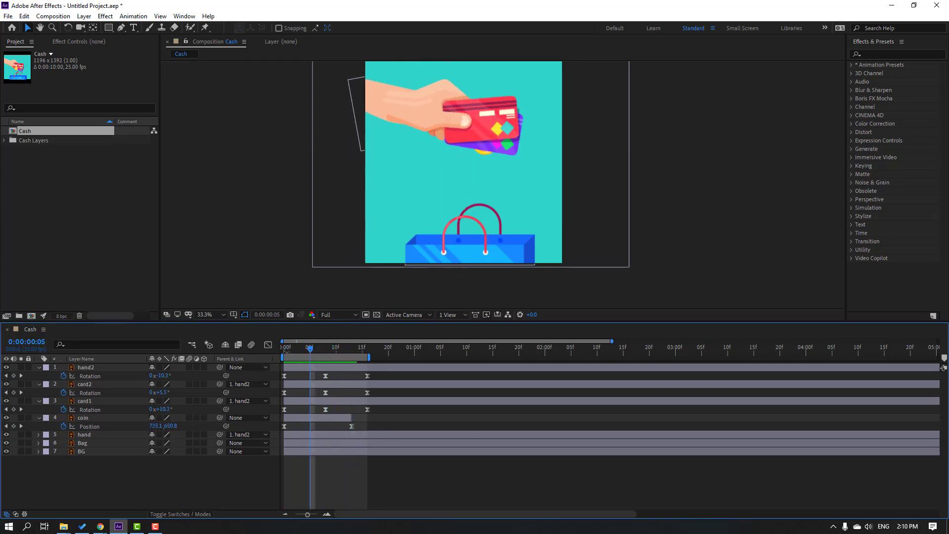
left_click(91, 417)
key("ctrl+d")
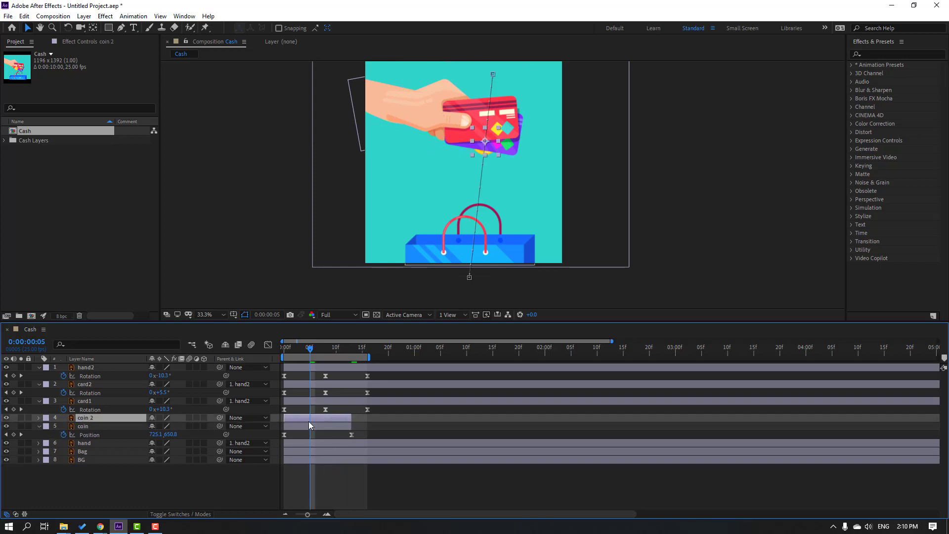
left_click_drag(304, 420, 313, 417)
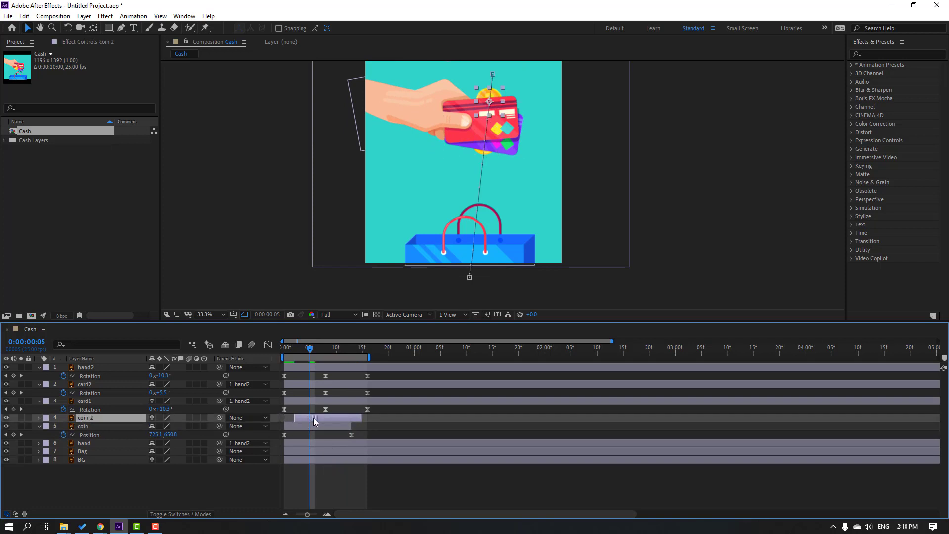
left_click_drag(301, 351, 316, 354)
Step: Shift both Position keyframes of coin 2 left to about X 732.6 at its start, and slide the layer to start at frame 1
key("p")
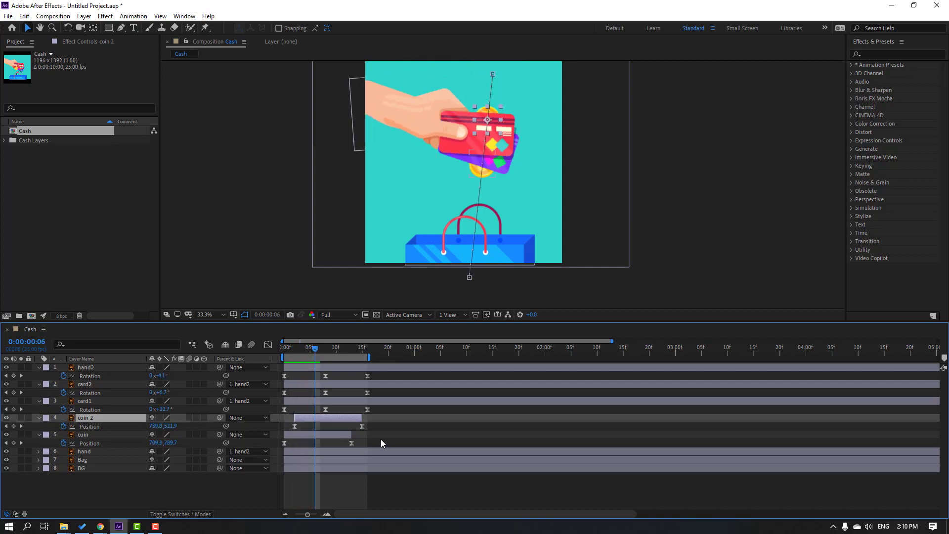
left_click_drag(380, 439, 291, 422)
left_click_drag(317, 355, 361, 356)
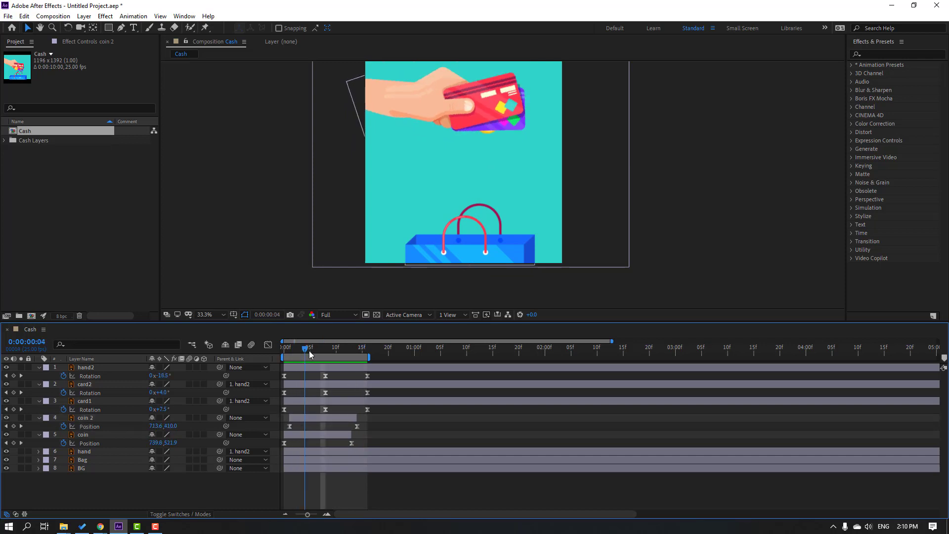
left_click_drag(309, 351, 292, 352)
left_click(304, 419)
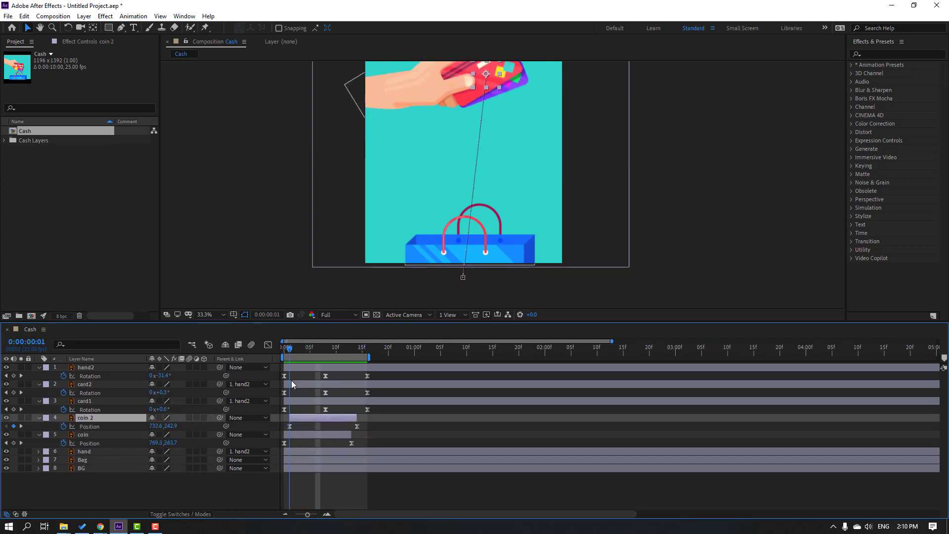
Step: Move coin 2's first Position keyframe down and left behind the cards, to about 627.6, 347.9
left_click(290, 426)
left_click_drag(530, 153, 512, 189)
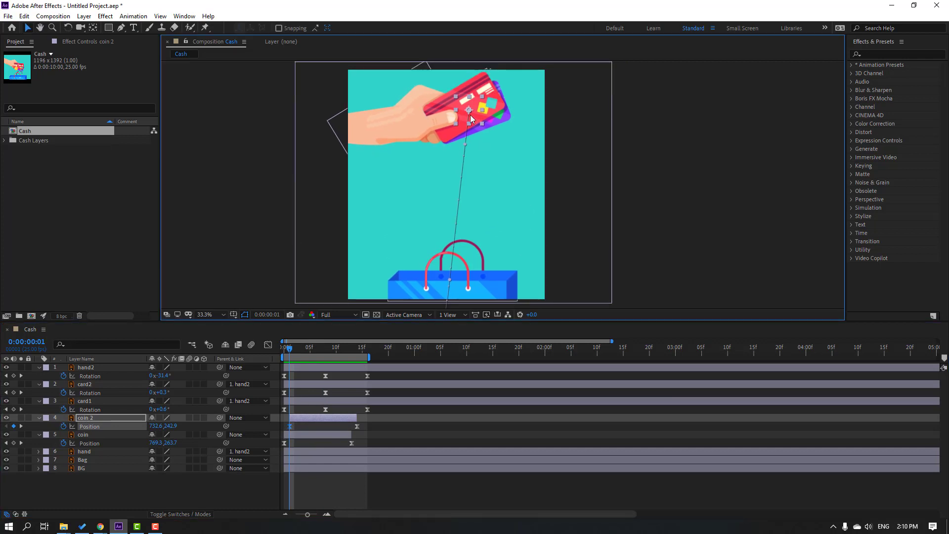
left_click_drag(470, 115, 452, 140)
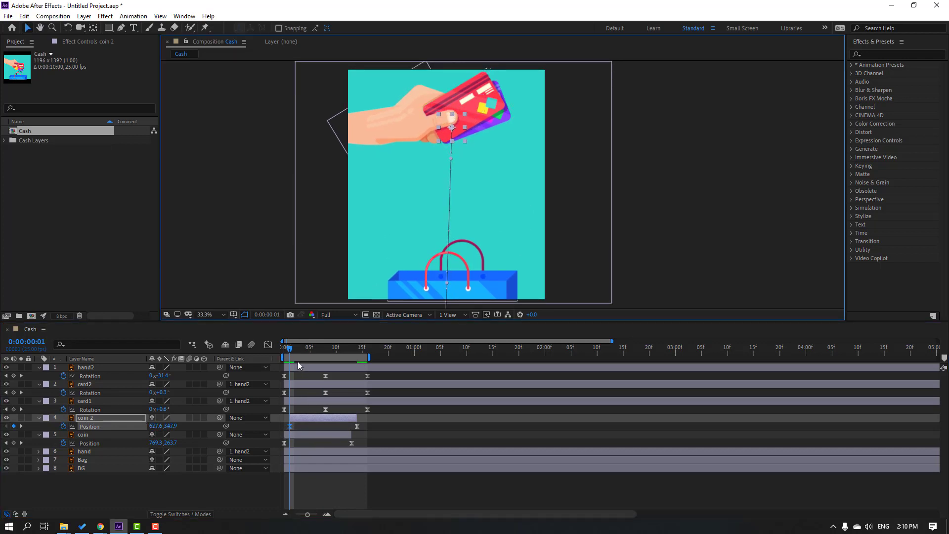
Step: Add a coin 2 Position keyframe at frame 8 at about 466.6, 996.5, and shift the path's end point left below the bag
left_click_drag(295, 349, 326, 354)
left_click_drag(458, 232, 434, 232)
left_click_drag(450, 297, 435, 262)
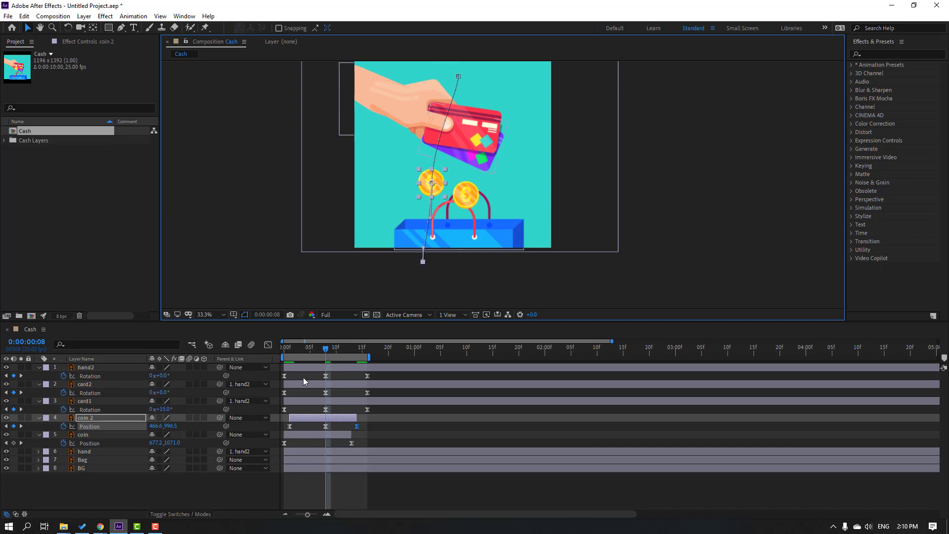
Step: Preview the two falling coins with the whole composition in view
left_click_drag(285, 354, 310, 351)
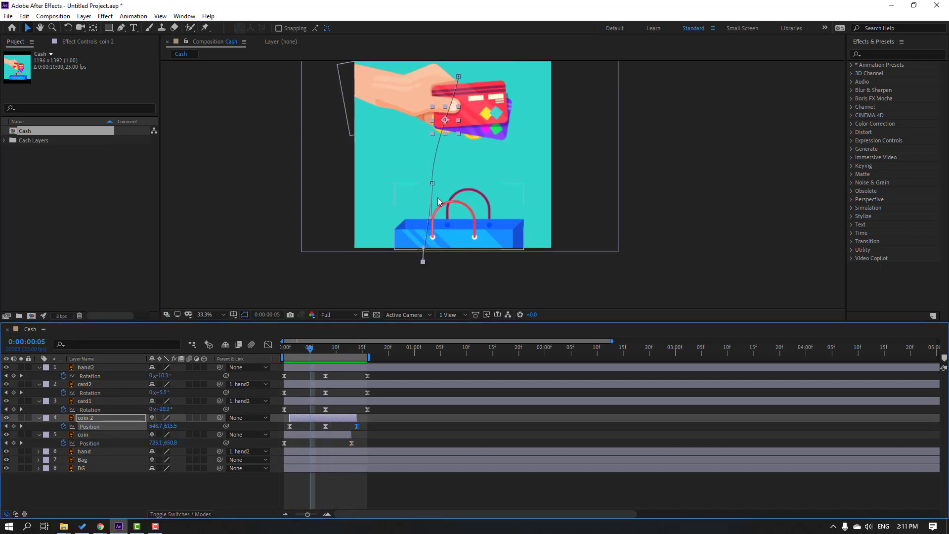
scroll(441, 197, "down", 4)
scroll(325, 219, "up", 1)
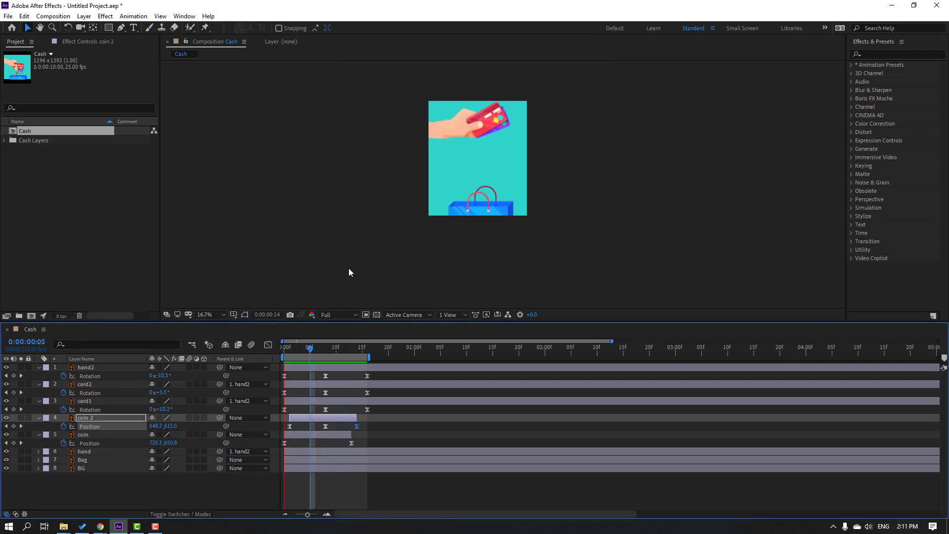
scroll(353, 259, "up", 1)
key("space")
Step: Slide coin 2 to start at frame 4 and lower its first Position keyframe behind the cards to about 588.6, 503.9
left_click_drag(313, 417, 330, 418)
left_click_drag(328, 355, 305, 352)
left_click_drag(474, 148, 466, 167)
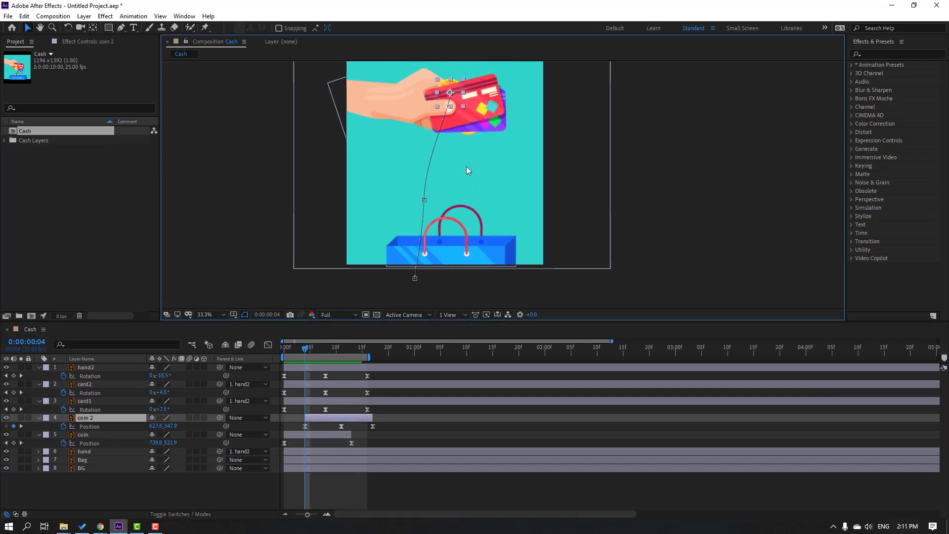
left_click(305, 426)
left_click_drag(450, 92, 443, 120)
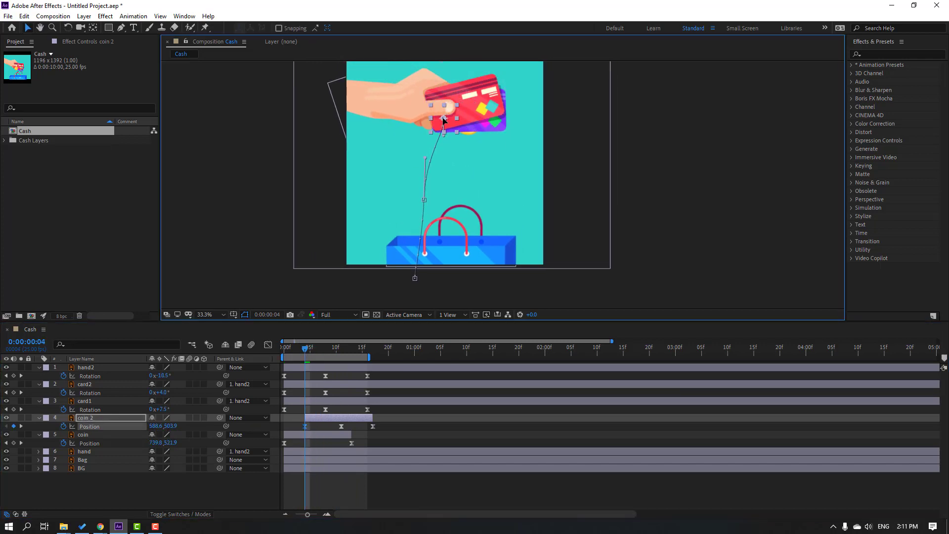
Step: Play back the loop to check the delayed second coin against the swinging cards
left_click(310, 354)
key("space")
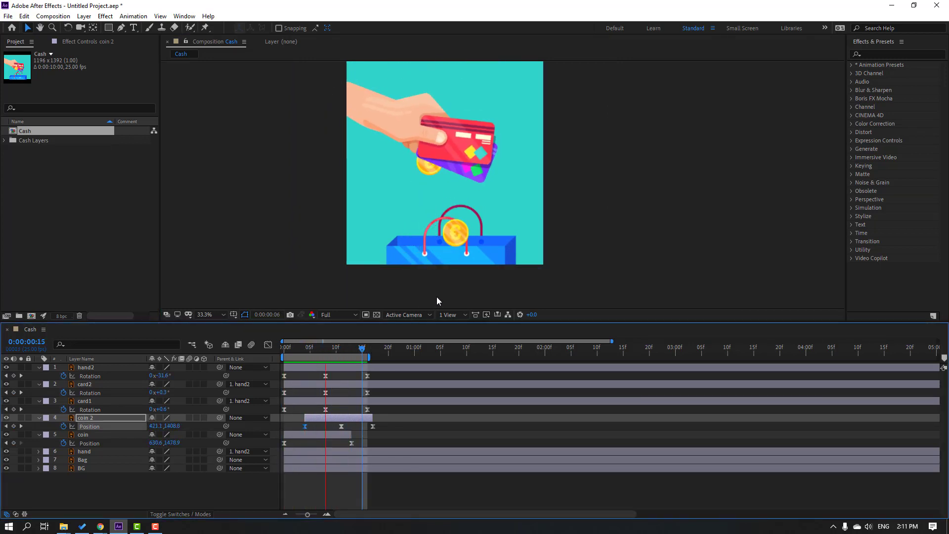
key("comma")
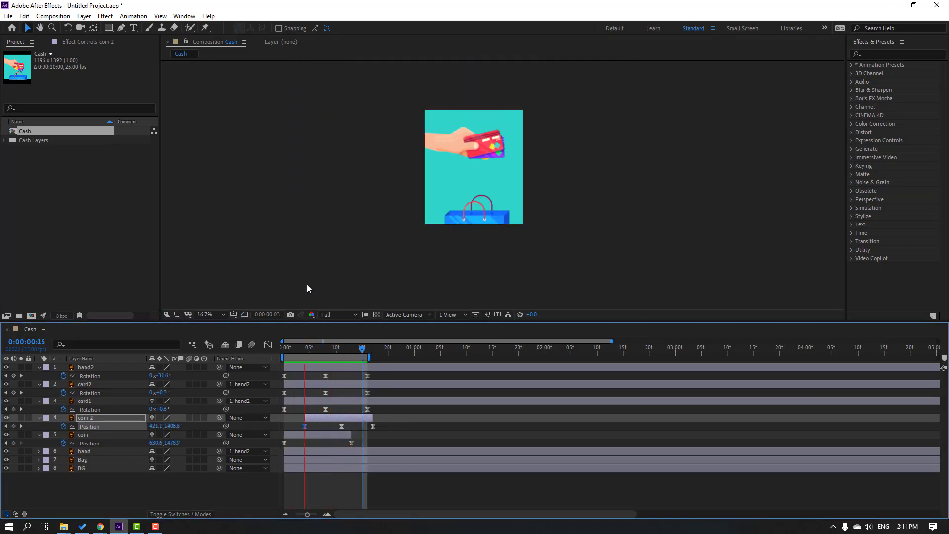
key("period")
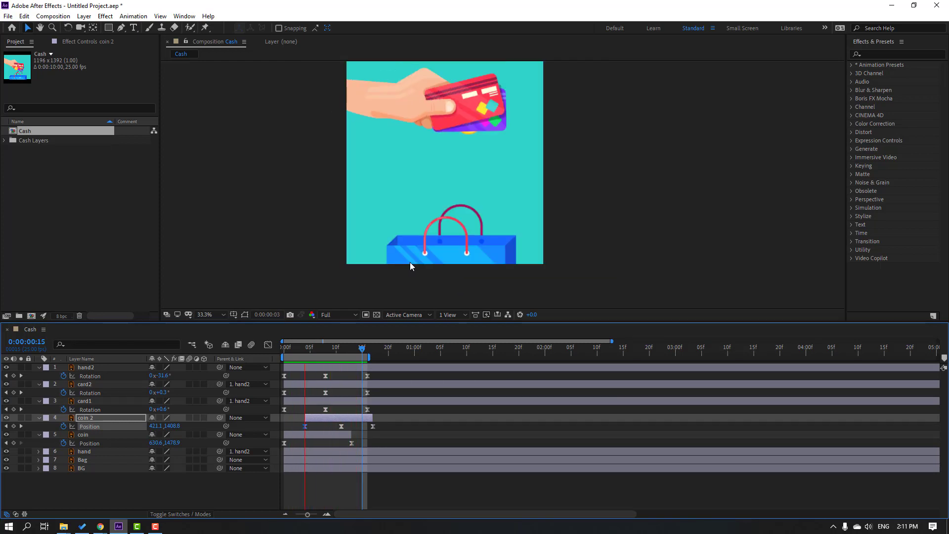
key("space")
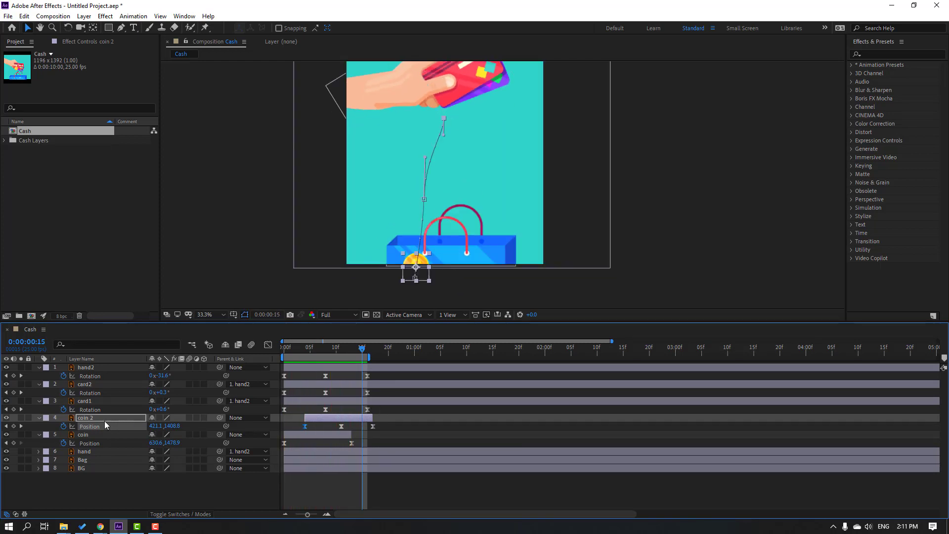
Step: Duplicate coin 2 with its start at frame 6, and move the copy's middle Position keyframe to frame 11
key("ctrl+d")
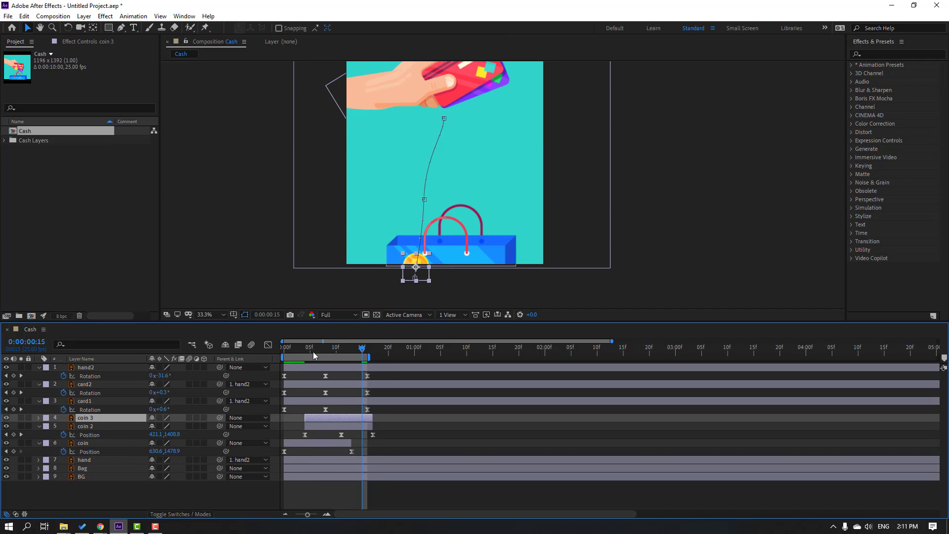
left_click_drag(318, 418, 331, 420)
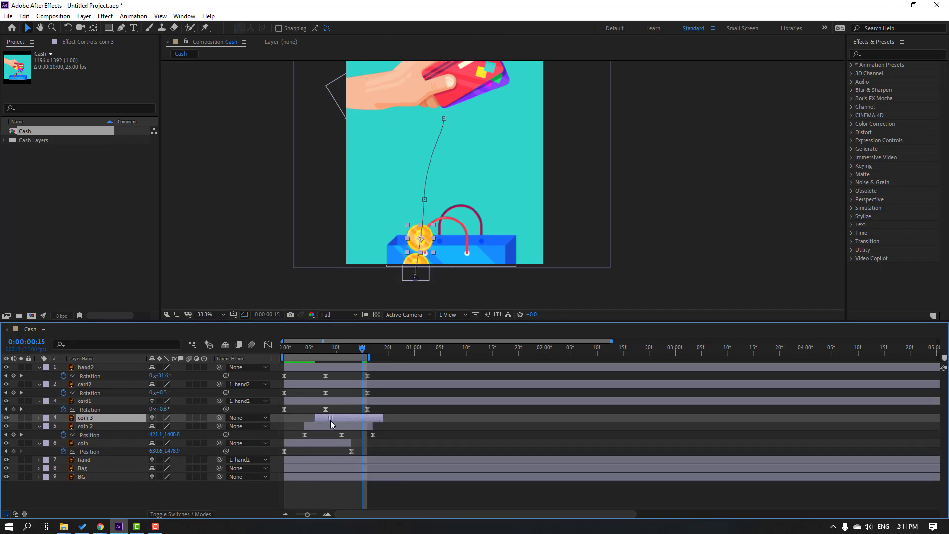
left_click_drag(311, 353, 342, 354)
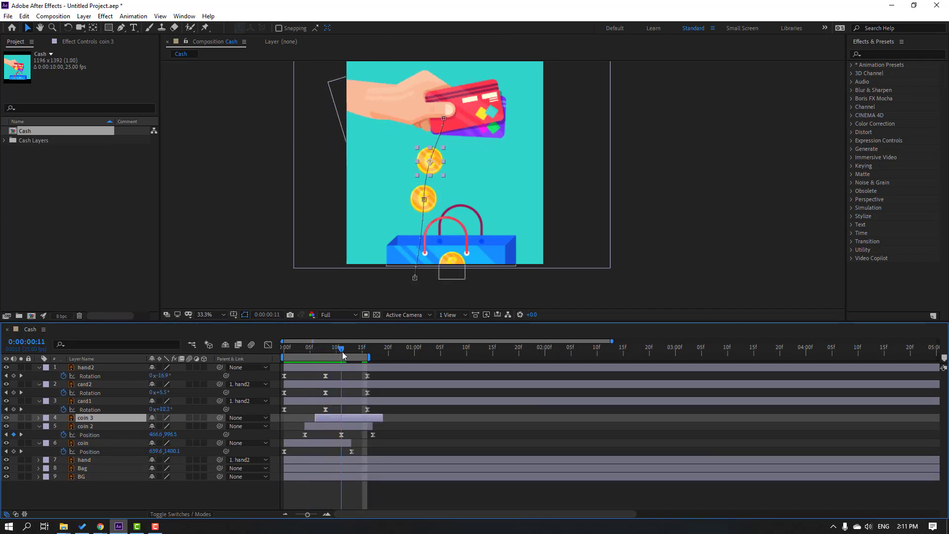
key("p")
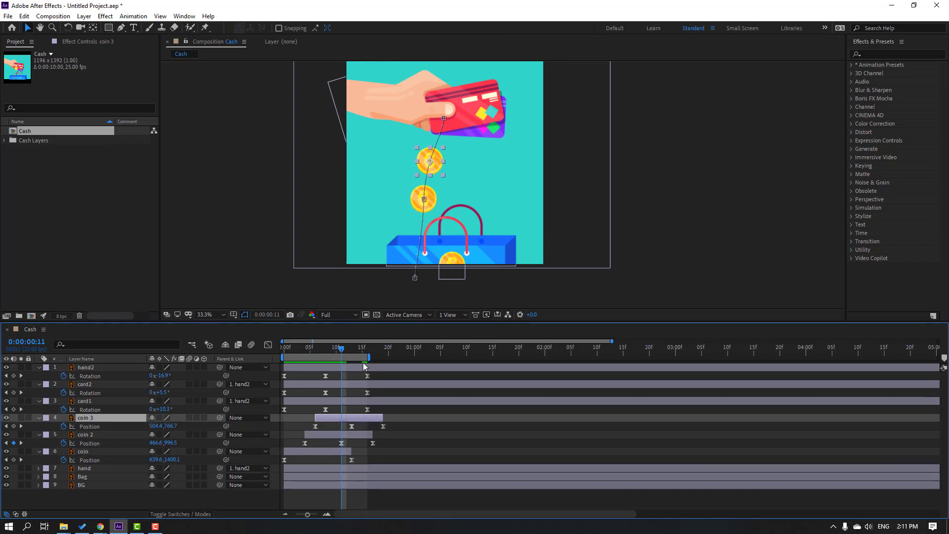
left_click_drag(351, 430, 344, 431)
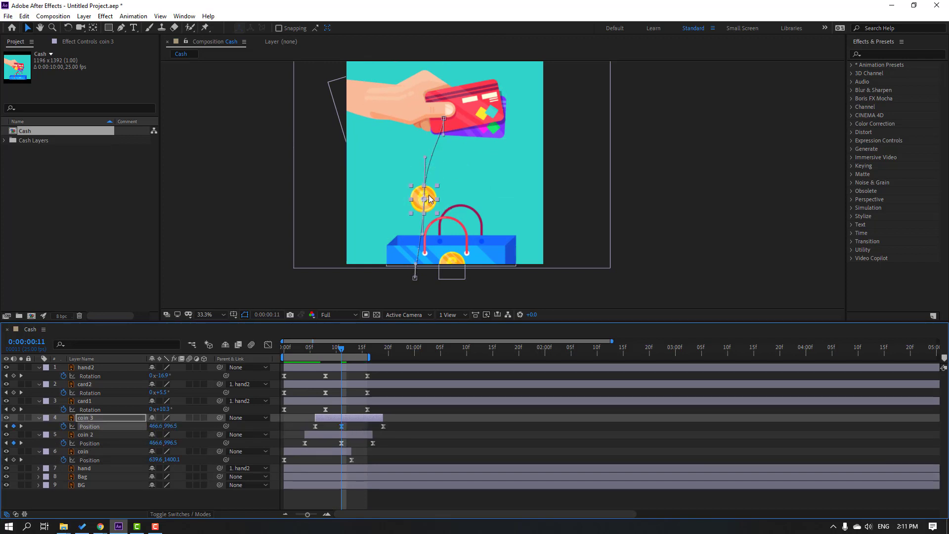
Step: Reshape coin 3's motion path so it starts and bends further right, with the middle at about 790.6, 876.5 and the end inside the bag
left_click_drag(428, 195, 482, 185)
left_click_drag(443, 117, 480, 121)
left_click_drag(478, 189, 477, 185)
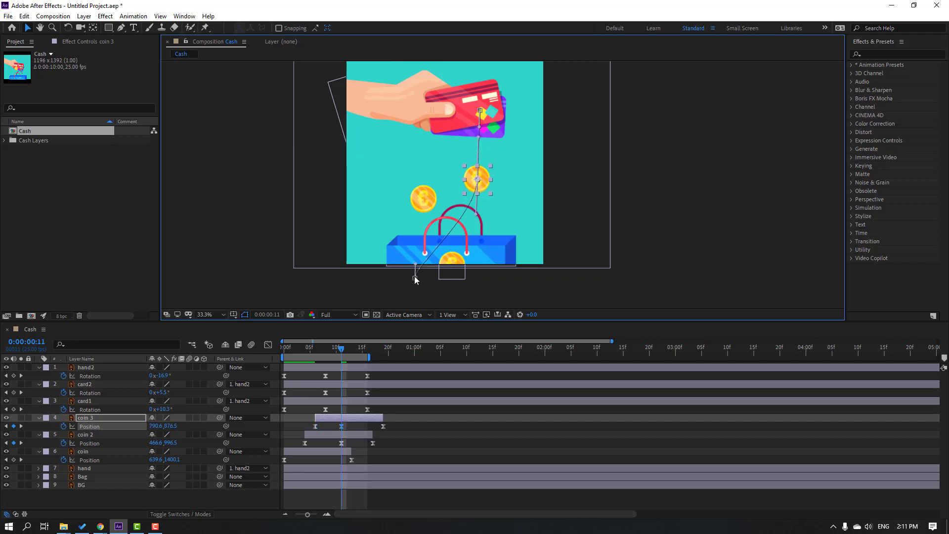
left_click_drag(416, 279, 438, 261)
left_click_drag(477, 214, 459, 219)
Step: Lower coin 3's first Position keyframe at frame 6 behind the cards, to about 795.6, 578.9
mouse_move(316, 352)
left_mouse_down()
mouse_move(331, 352)
mouse_move(316, 353)
left_mouse_up()
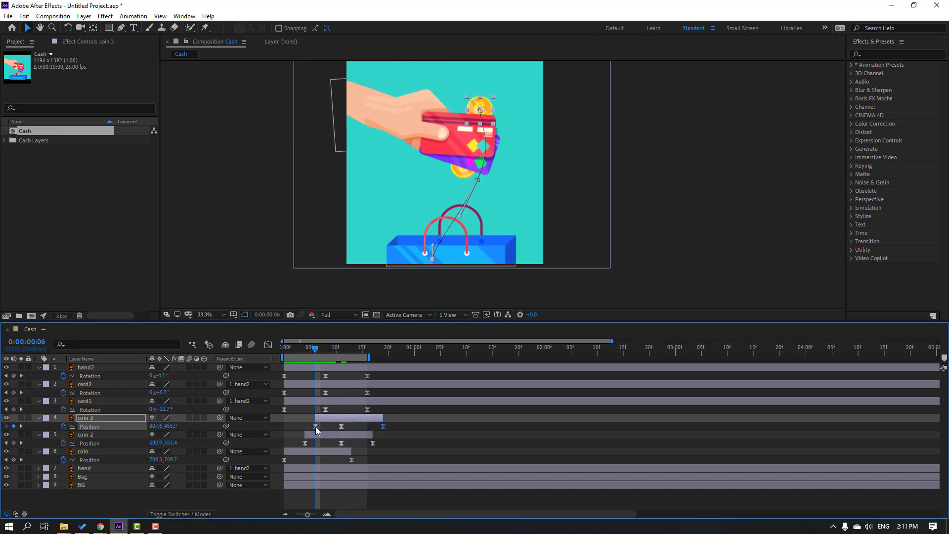
left_click_drag(491, 116, 481, 125)
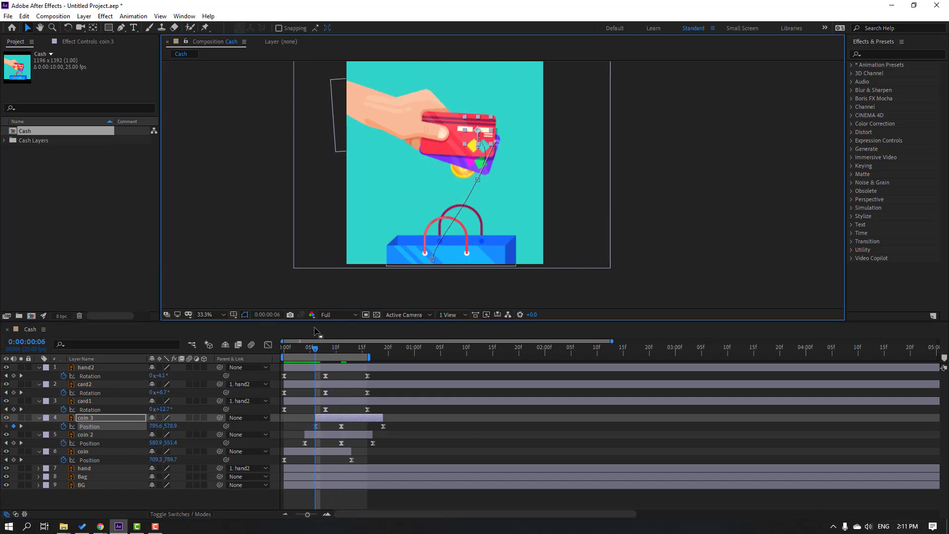
Step: Add a Position keyframe for coin 3 at frame 7 by lowering it slightly behind the cards, and play back the loop
mouse_move(316, 352)
left_mouse_down()
mouse_move(332, 353)
mouse_move(320, 356)
left_mouse_up()
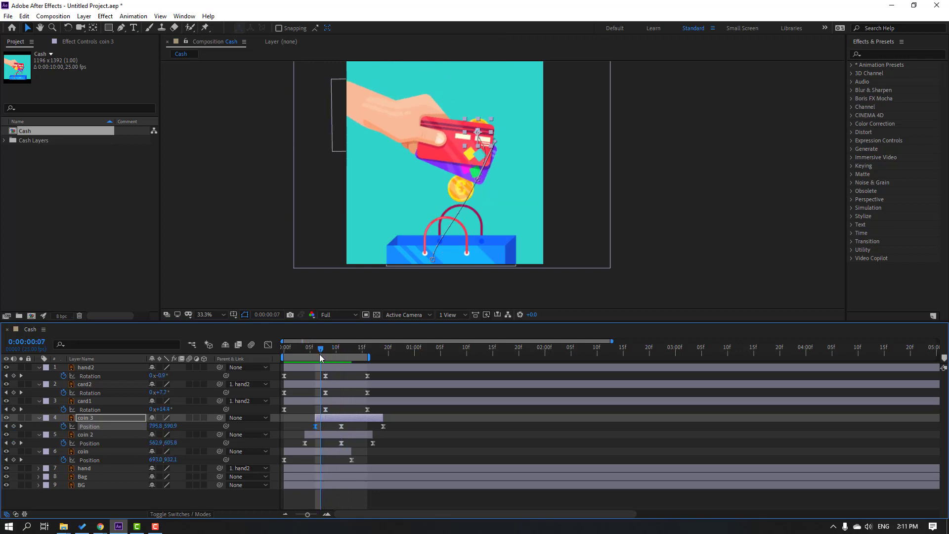
left_click_drag(482, 127, 481, 136)
key("Page_Down")
key("Page_Down")
key("space")
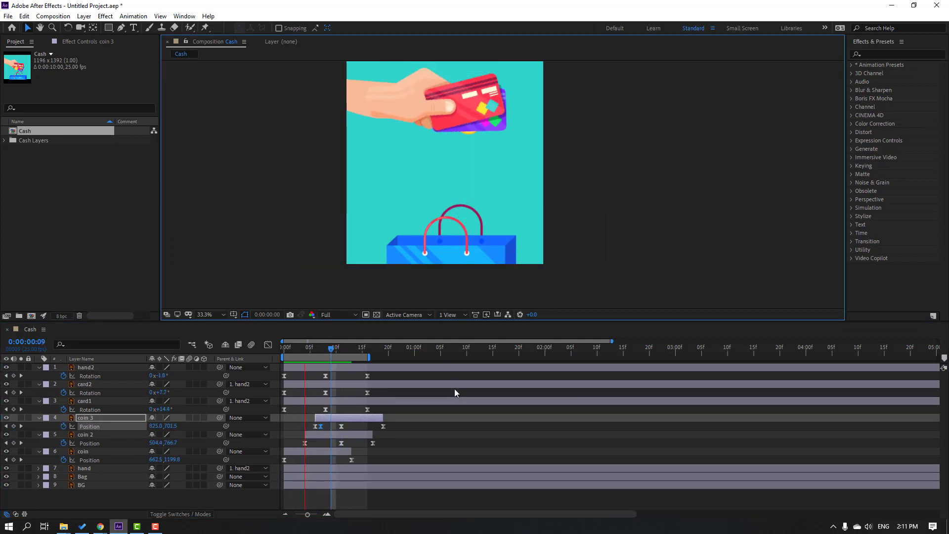
key("space")
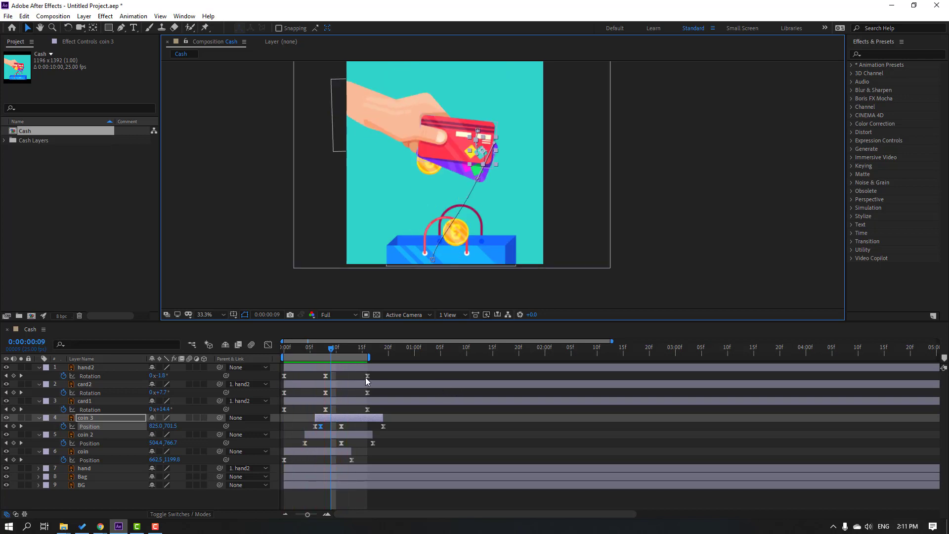
Step: Reshape coin 3's motion path further right: frame 7 at about 855.8, 617.9, frame 11 at about 820.6, 891.5, and a nearly vertical drop into the bag
key("Page_Down")
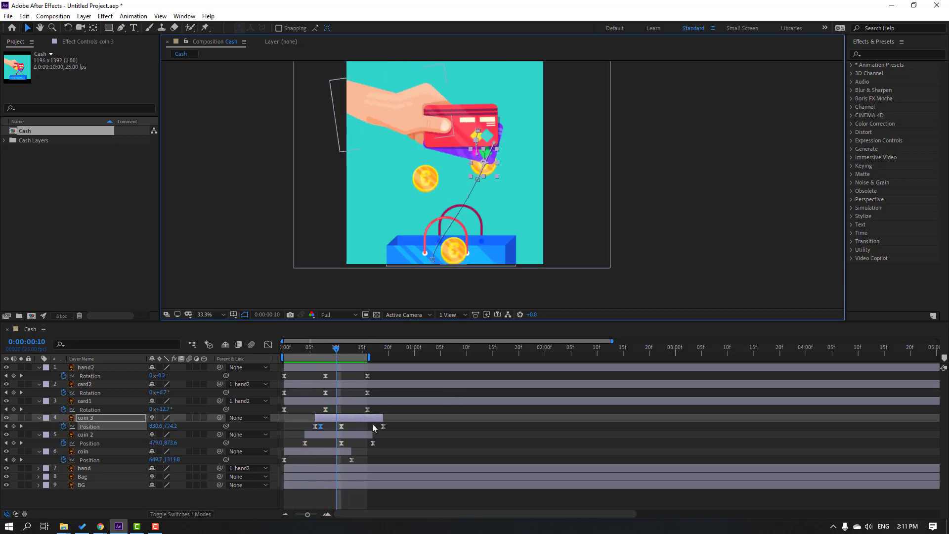
key("Page_Down")
left_click(342, 426)
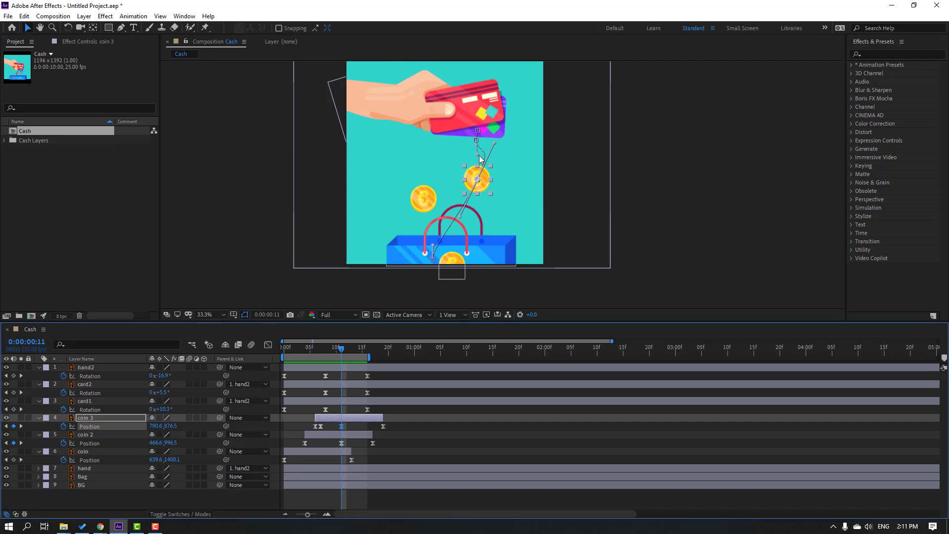
left_click_drag(477, 153, 487, 141)
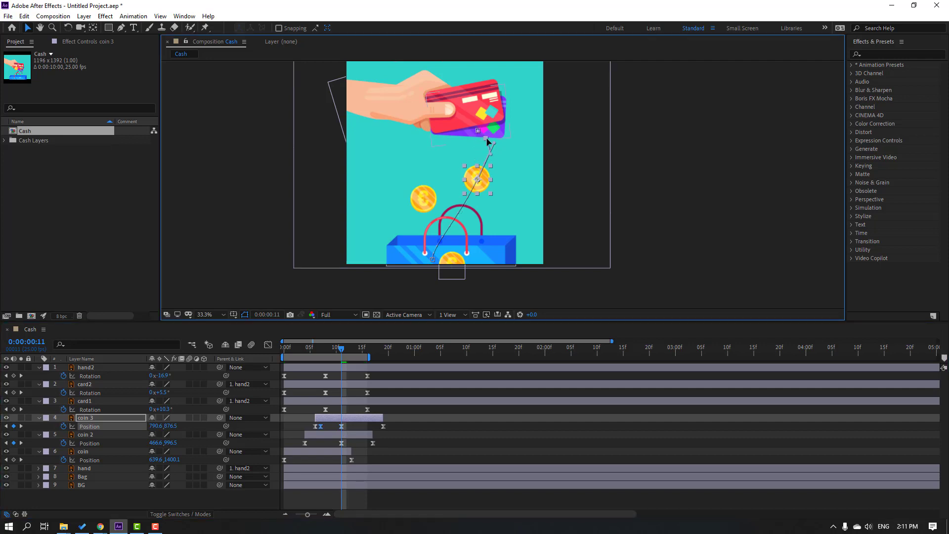
left_click_drag(476, 177, 481, 179)
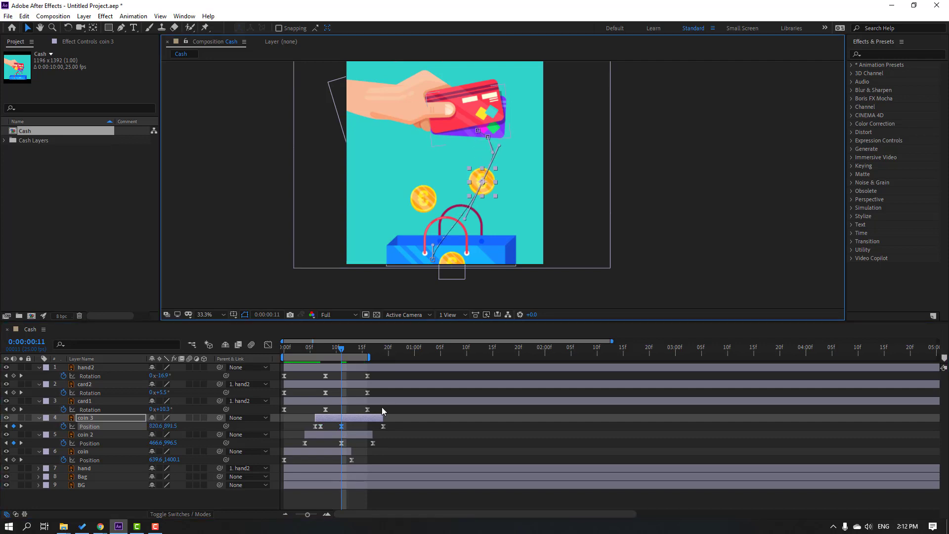
left_click_drag(432, 263, 450, 266)
left_click_drag(467, 219, 482, 222)
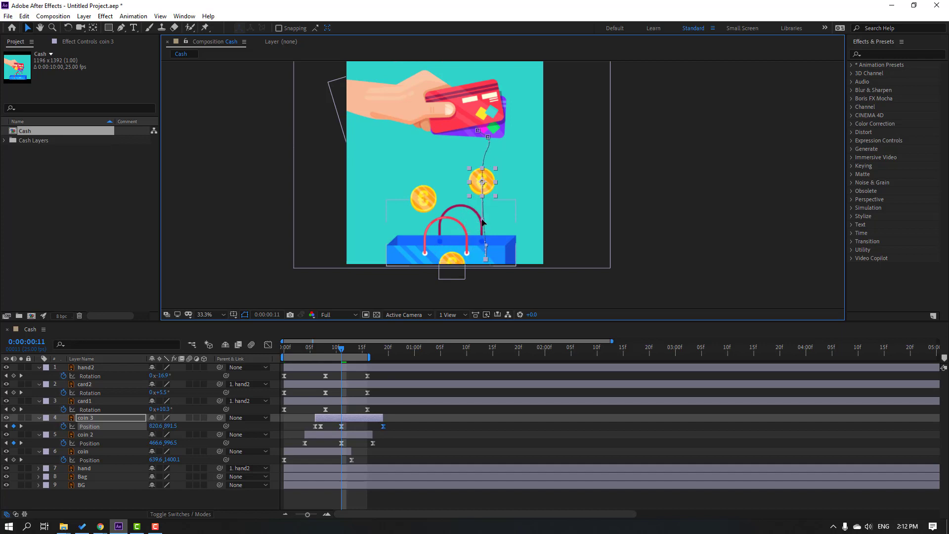
Step: Move coin 3's Position keyframe at frame 7 fully behind the cards, to about 798.8, 632.9
key("space")
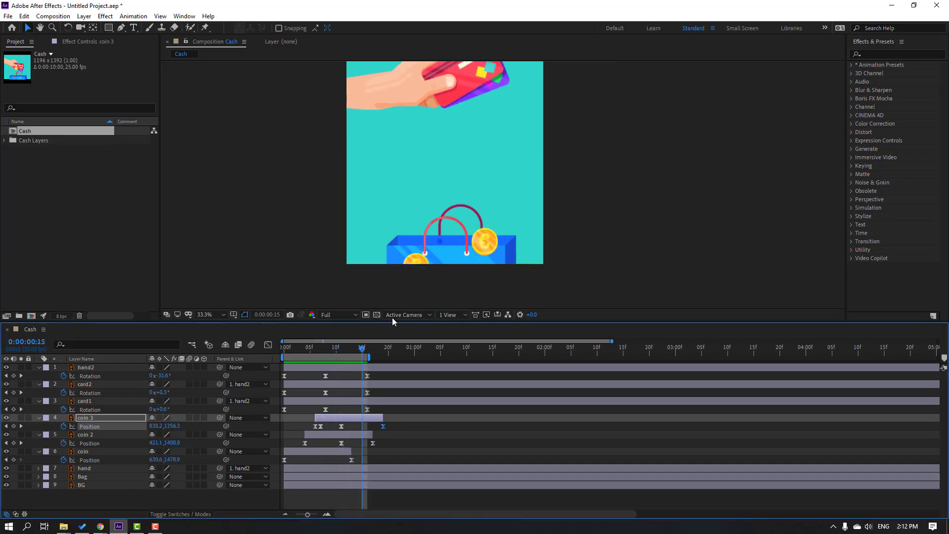
key("space")
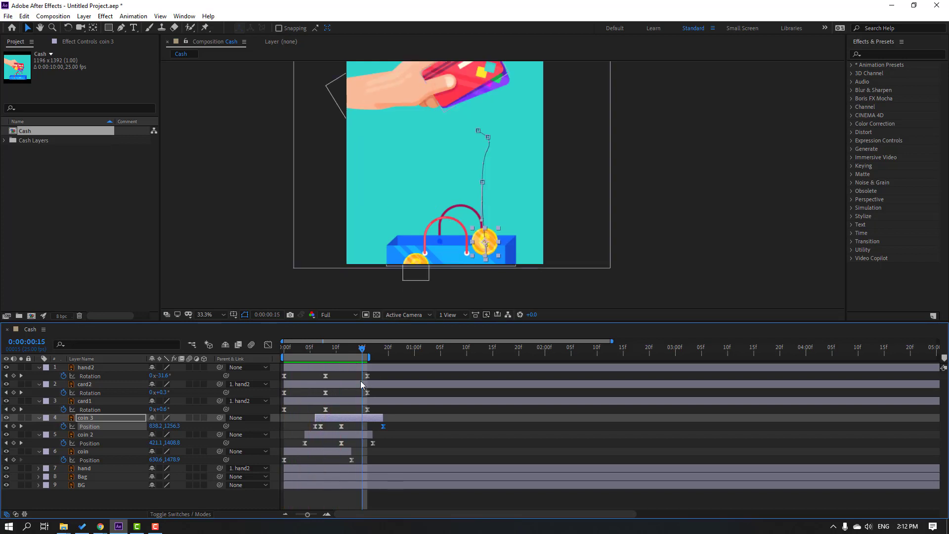
left_click(324, 349)
key("Page_Down")
key("Page_Up")
key("Page_Up")
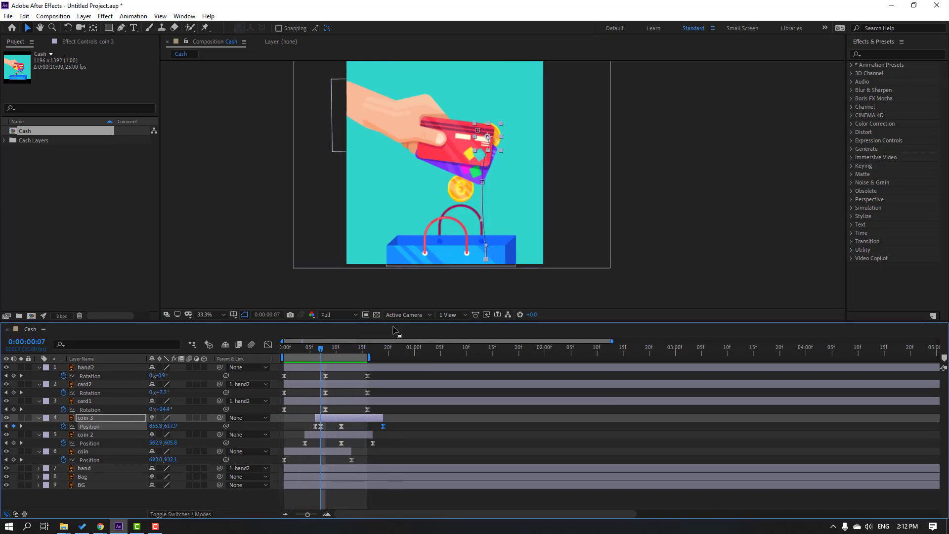
key("Page_Down")
key("Page_Up")
left_click_drag(497, 139, 489, 140)
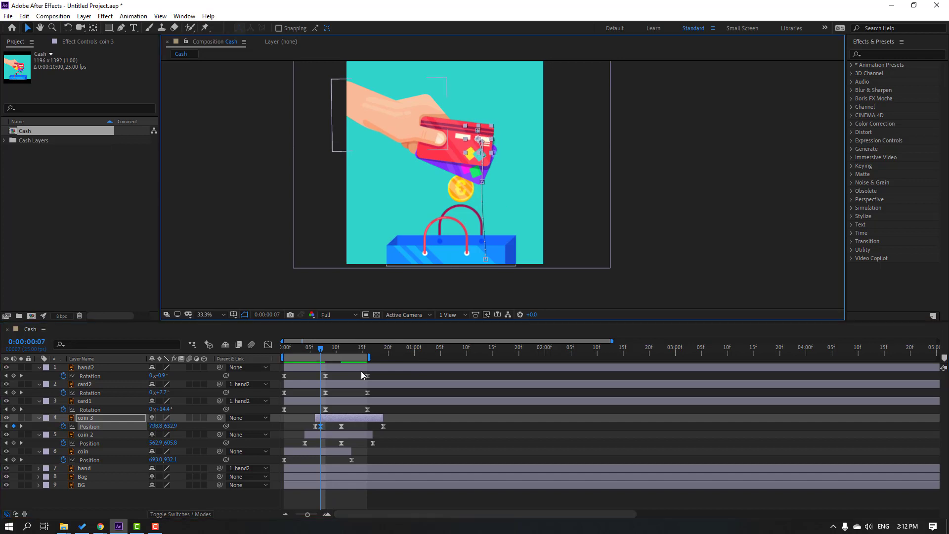
Step: Play back the loop to check coin 3's corrected path against the cards
key("space")
scroll(330, 225, "down", 1)
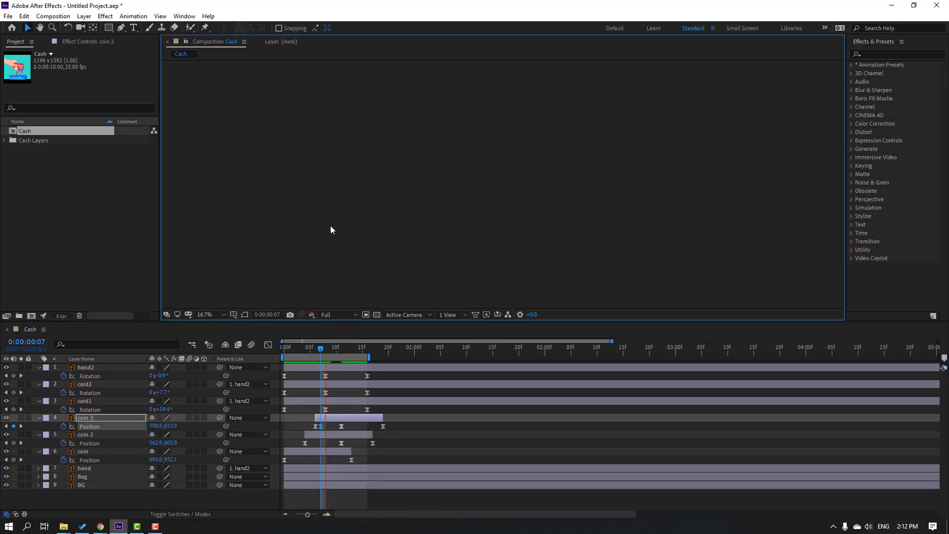
scroll(330, 225, "down", 1)
scroll(330, 225, "up", 4)
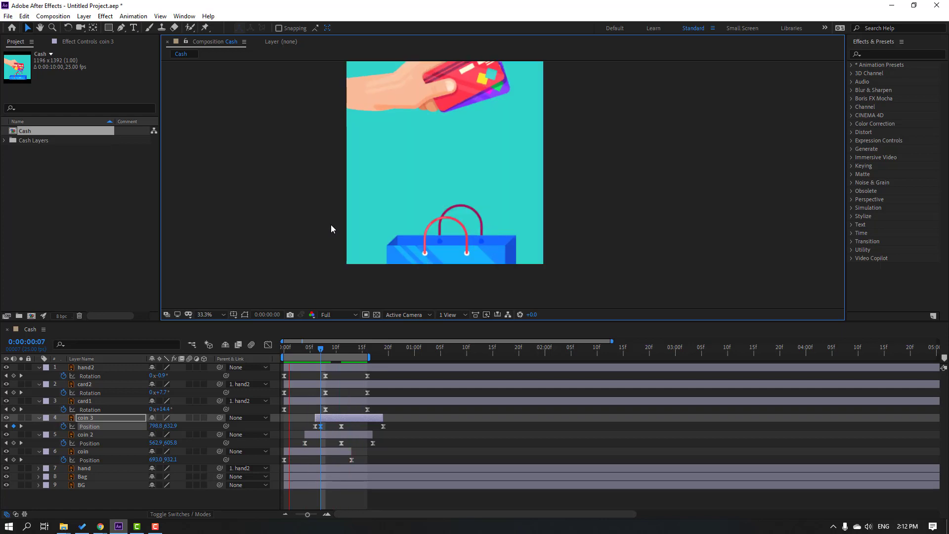
left_click(322, 348)
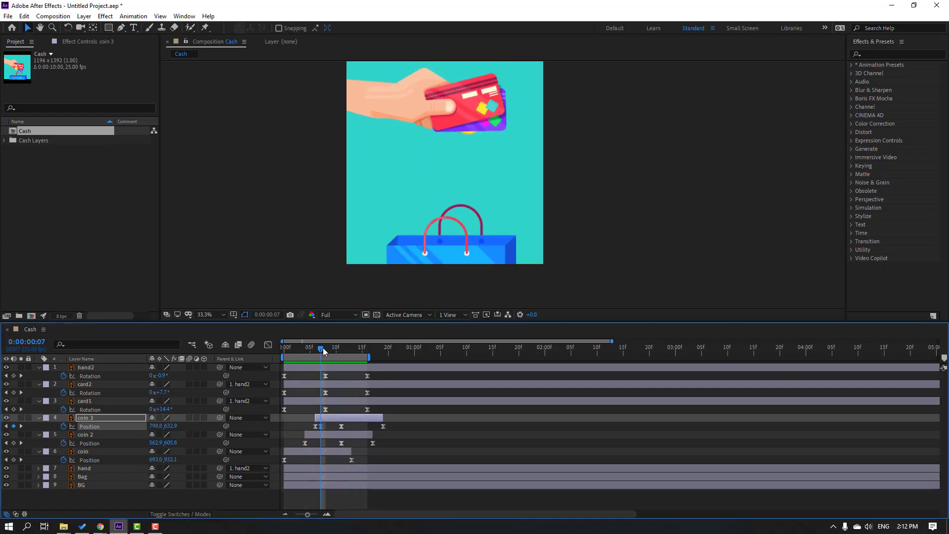
Step: Duplicate the Bag layer and place the copy directly above coin 3 in the layer order
left_click(90, 478)
scroll(451, 247, "up", 3)
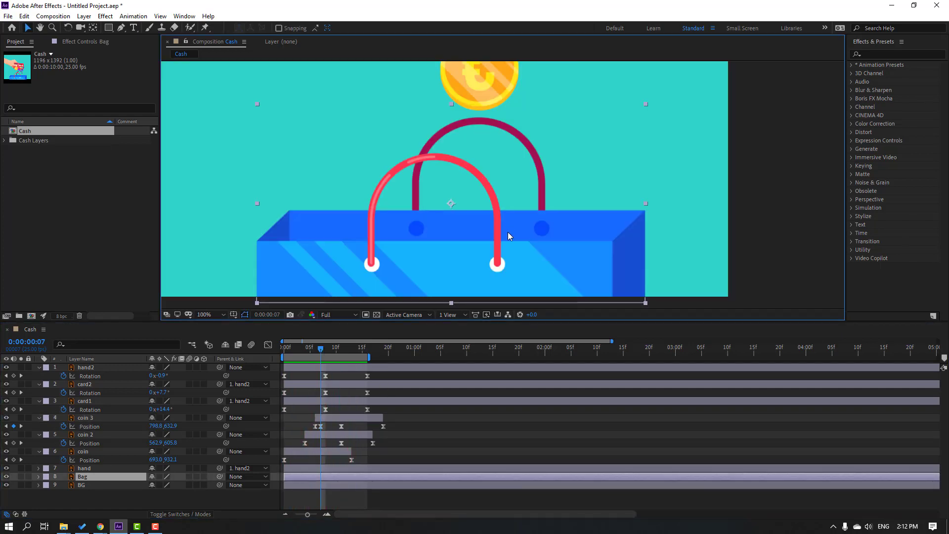
key("ctrl+d")
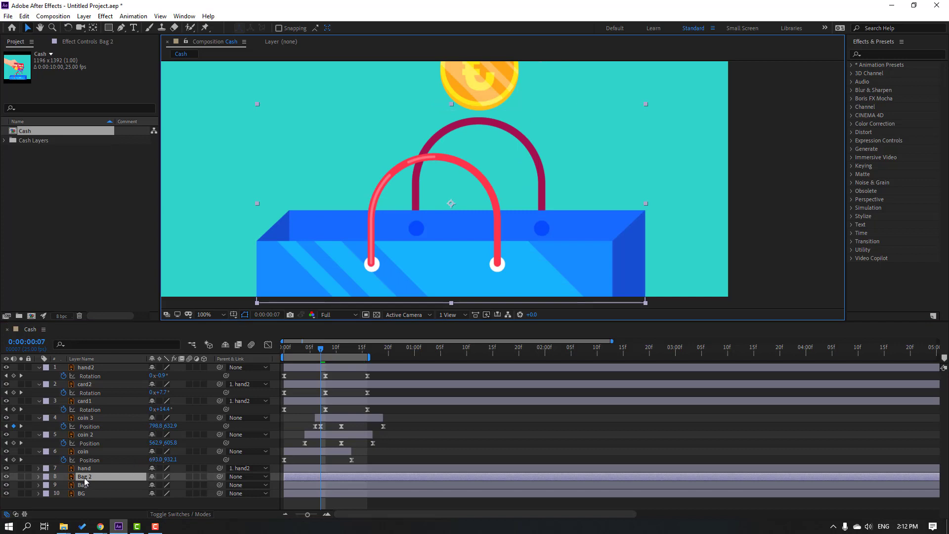
left_click_drag(85, 477, 107, 419)
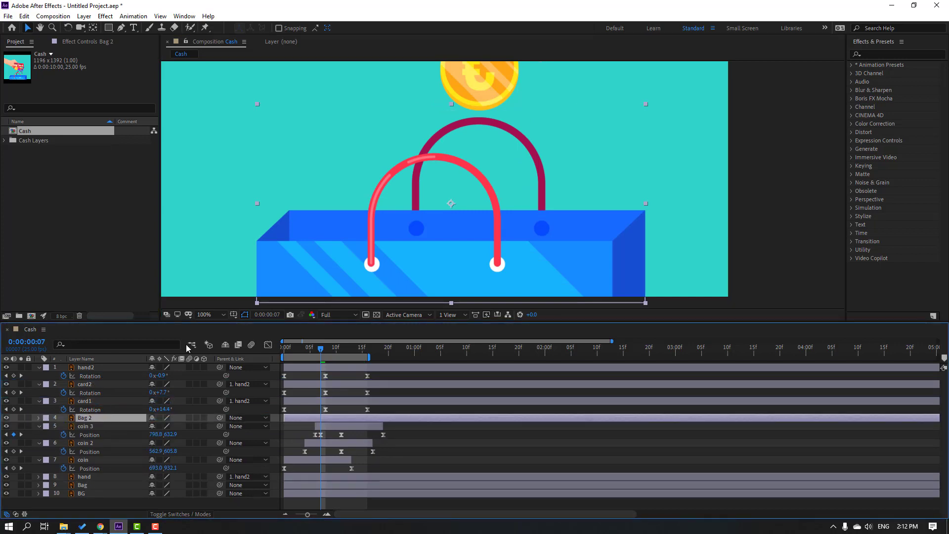
Step: Draw a closed four-point Pen mask on Bag 2 along the corners of the bag's opening
left_click(120, 28)
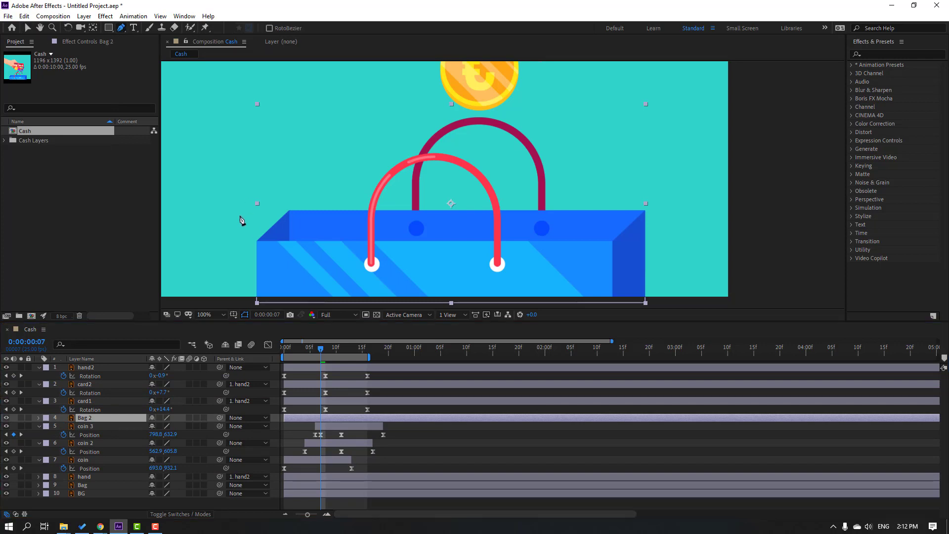
left_click(290, 212)
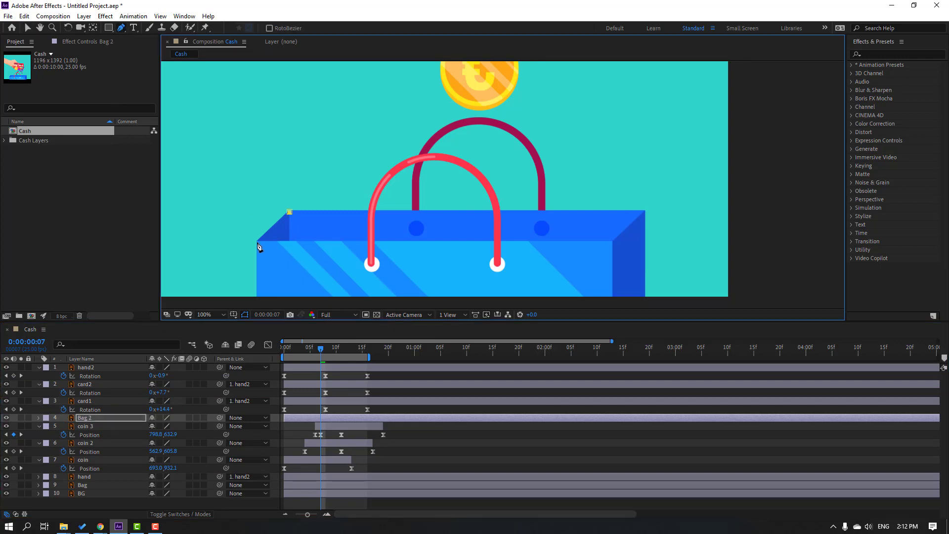
left_click(614, 241)
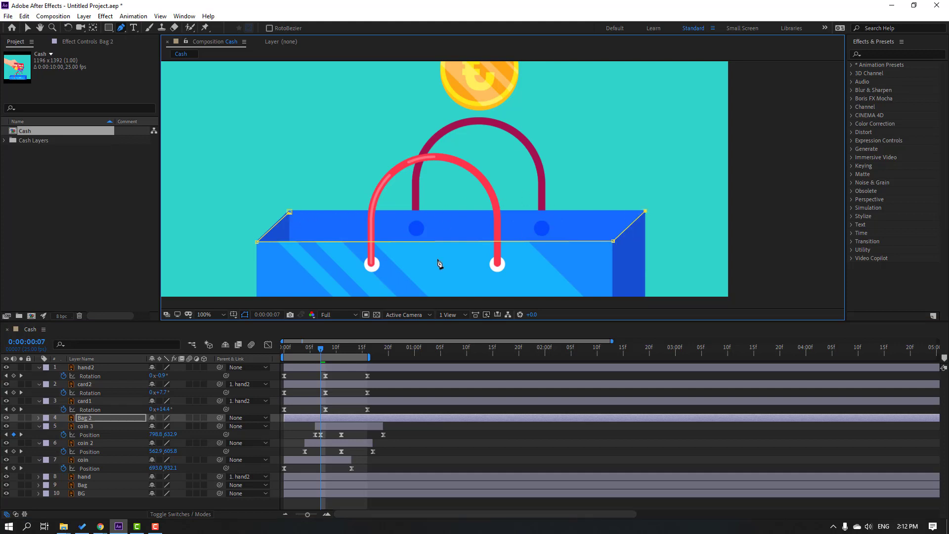
left_click(289, 213)
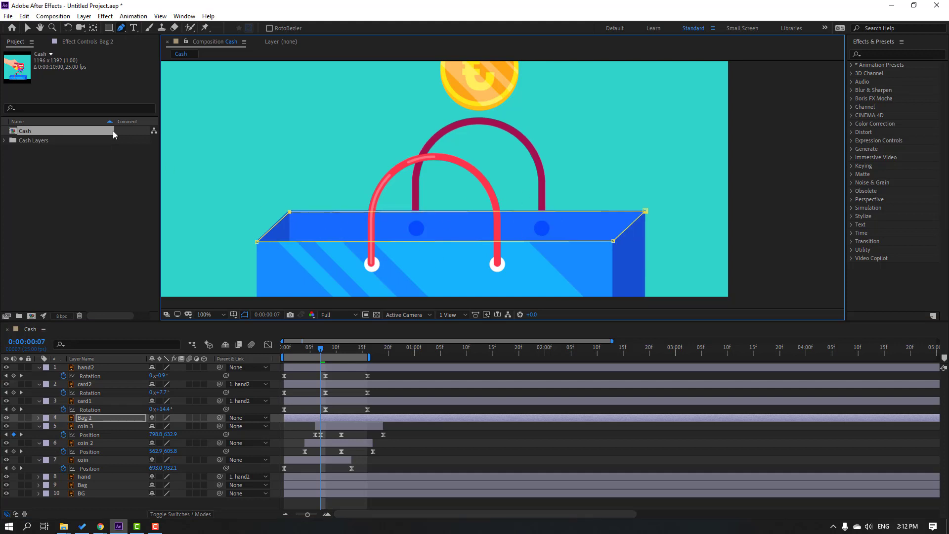
left_click(28, 28)
Step: Invert Bag 2's mask at frame 10, where a coin overlaps the bag's front
left_click_drag(296, 348, 335, 355)
left_click_drag(539, 228, 541, 124)
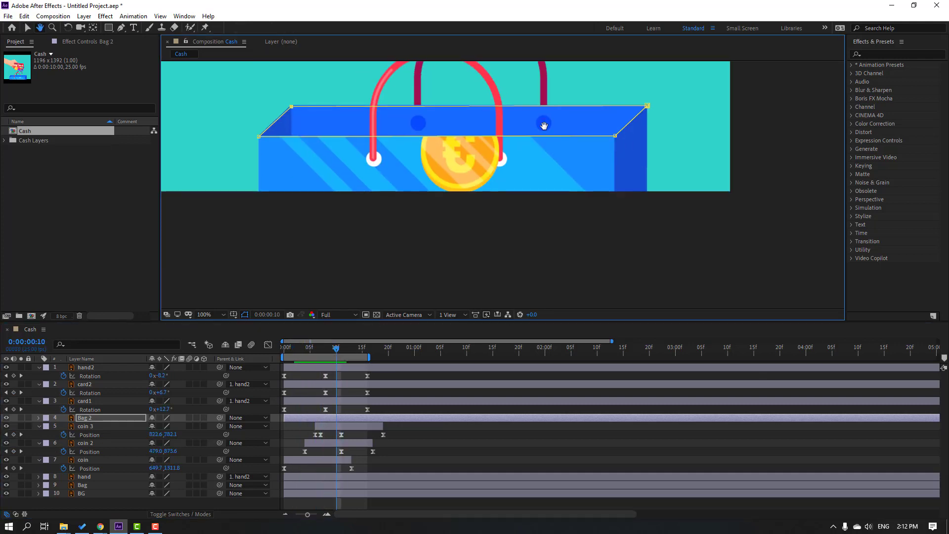
left_click(83, 419)
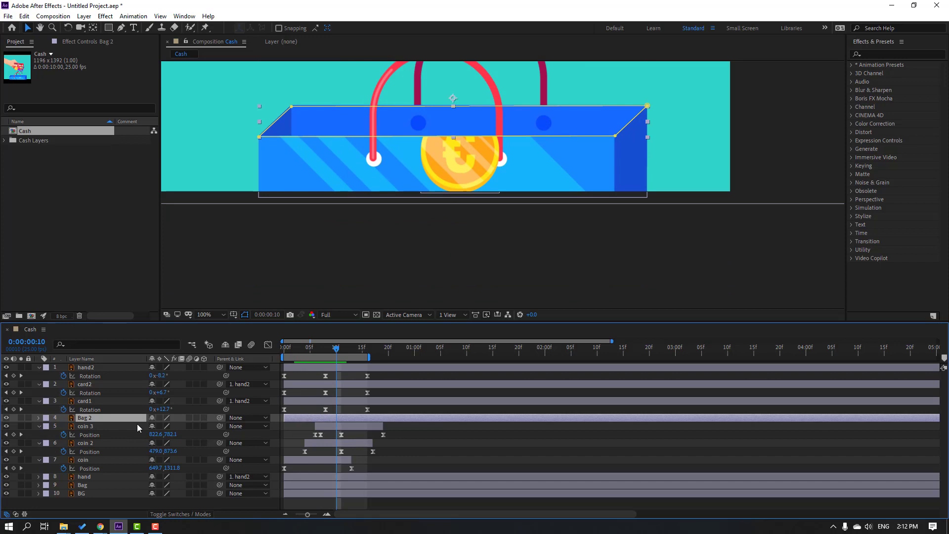
key("m")
left_click(185, 427)
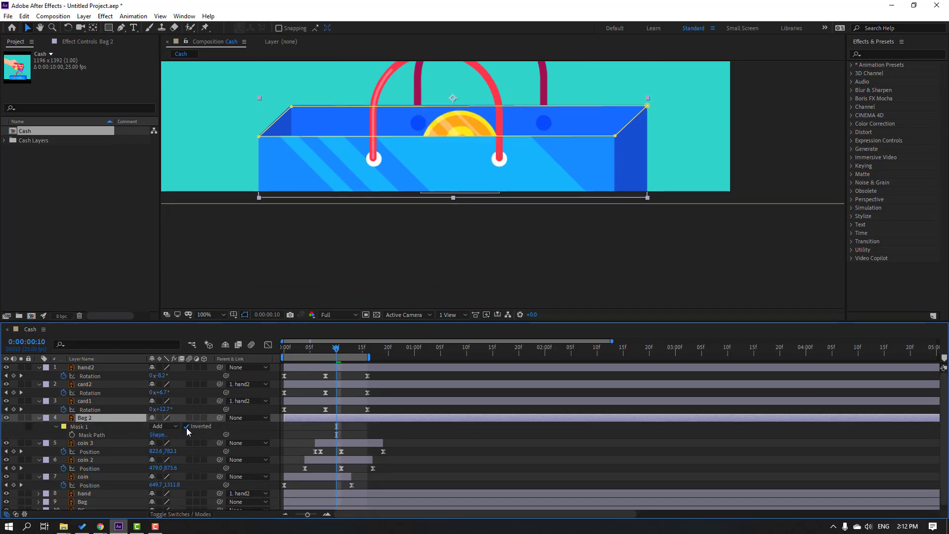
Step: Play back the loop with the whole composition fitted in view to check the coins dropping into the bag
scroll(511, 162, "down", 1)
key("space")
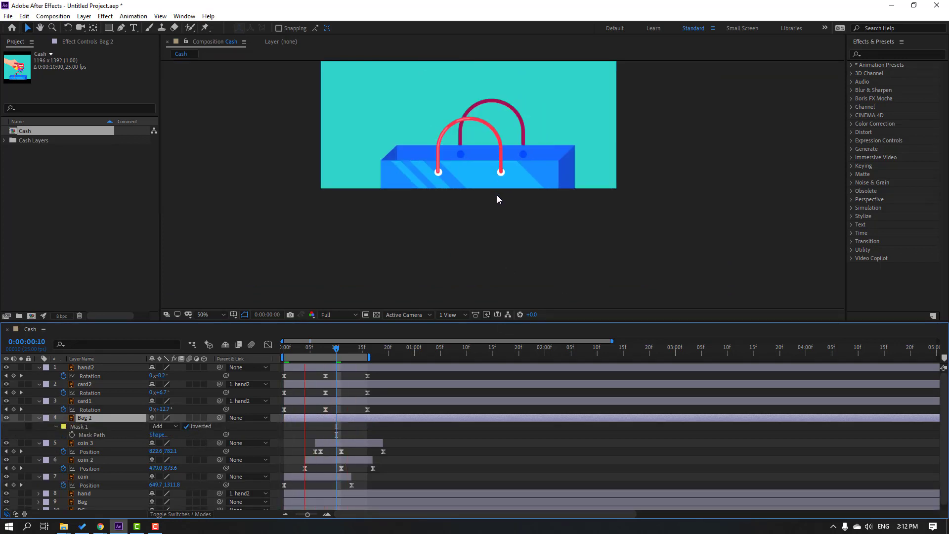
scroll(429, 192, "down", 2)
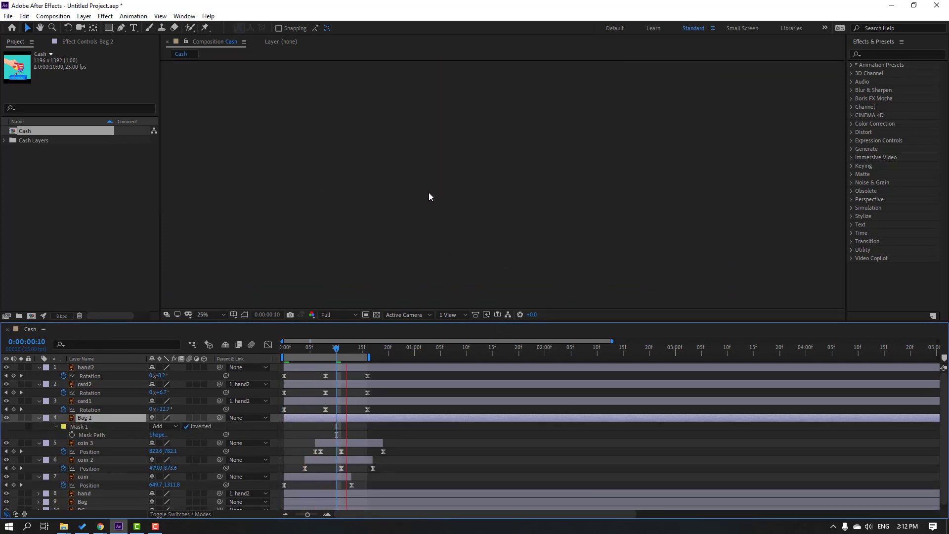
left_click(217, 314)
left_click(208, 325)
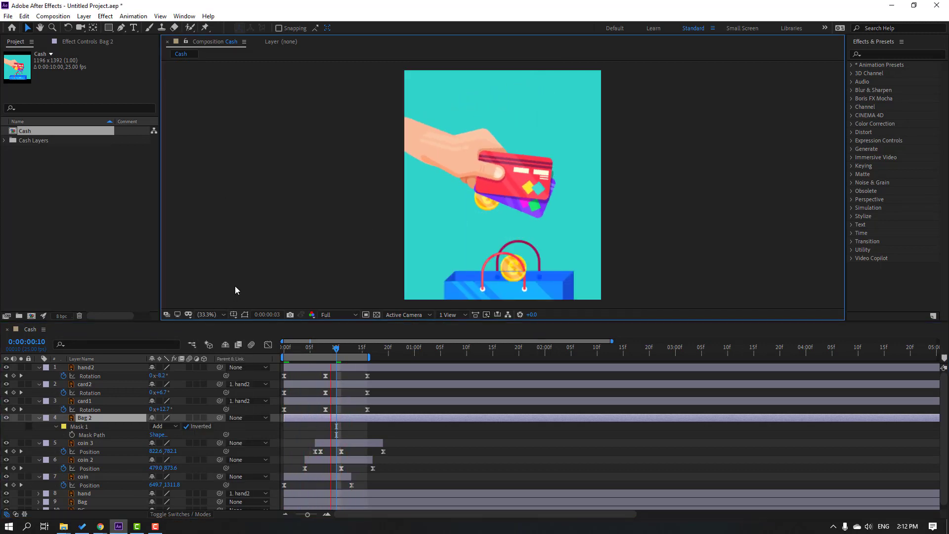
left_click(283, 349)
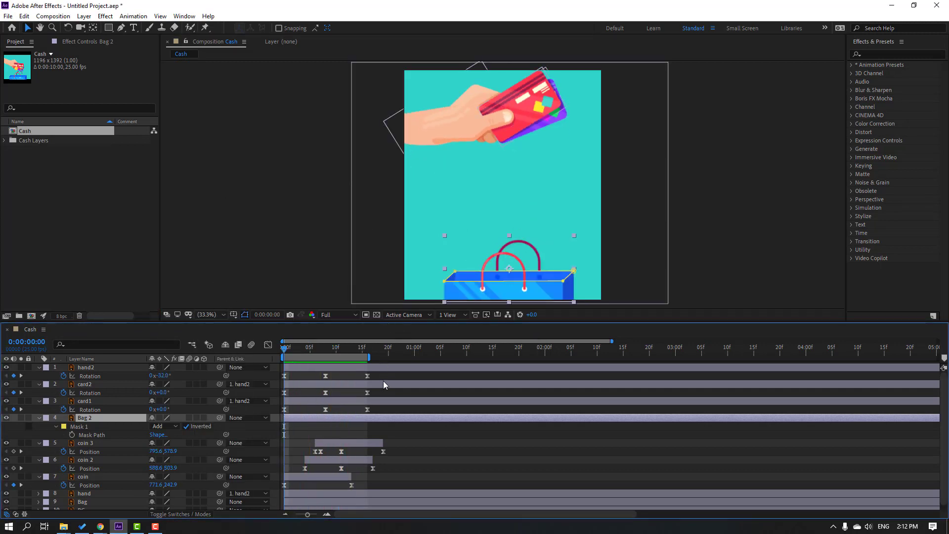
Step: Add the expression loopOutDuration(type = "cycle", duration = 0) to hand2's Rotation
left_click_drag(381, 376, 270, 381)
left_click(308, 377)
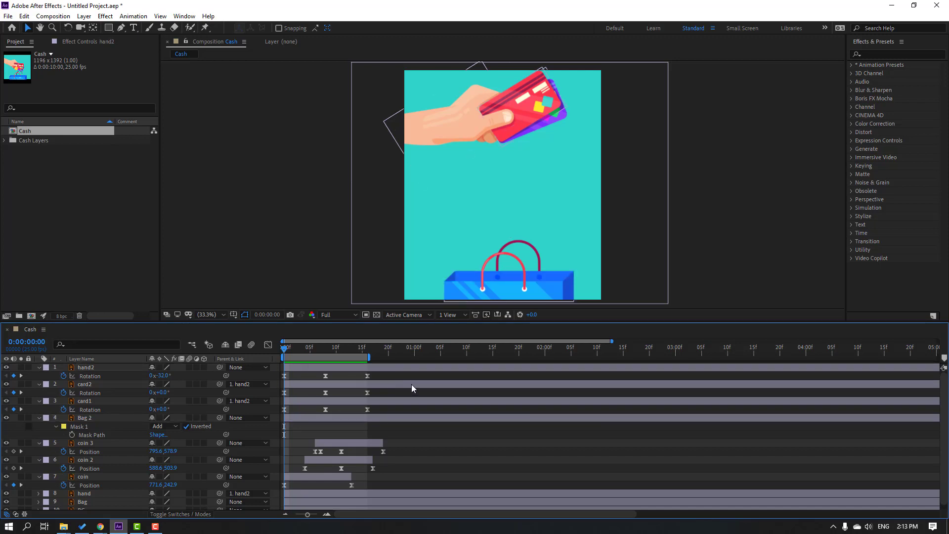
left_click_drag(387, 374, 275, 385)
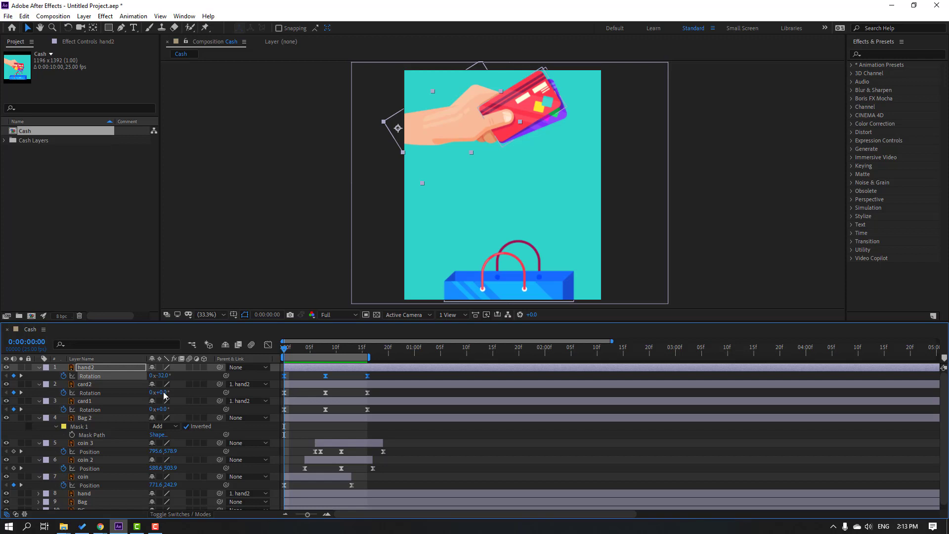
left_click(62, 376, "alt")
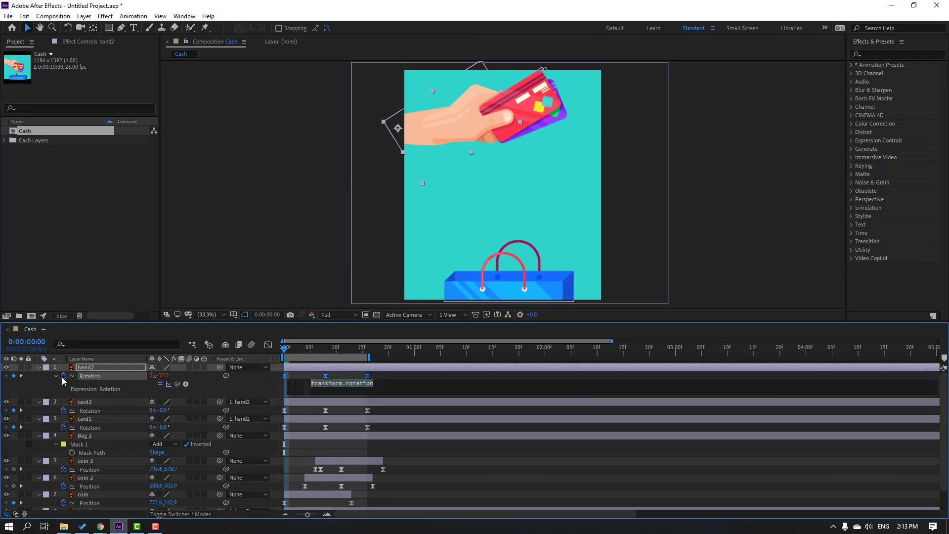
left_click(186, 384)
mouse_move(279, 334)
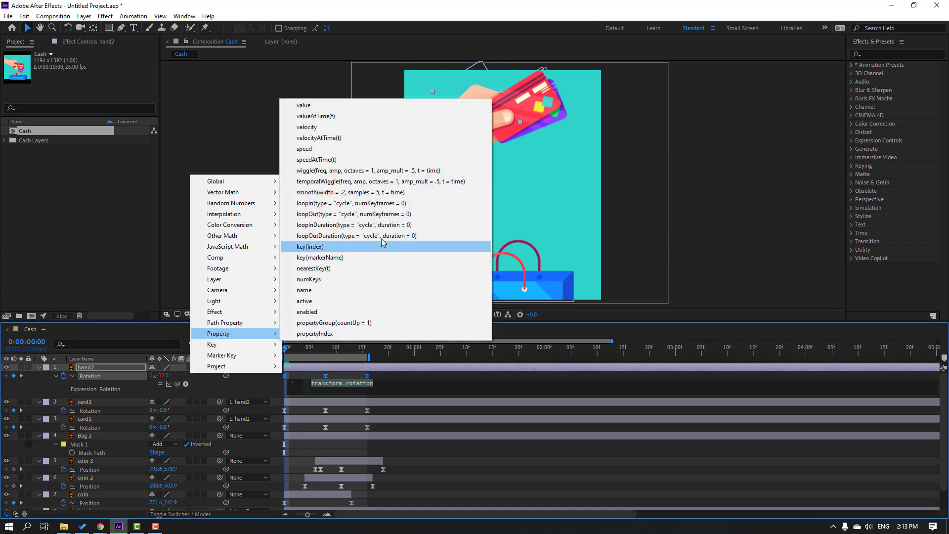
left_click(382, 236)
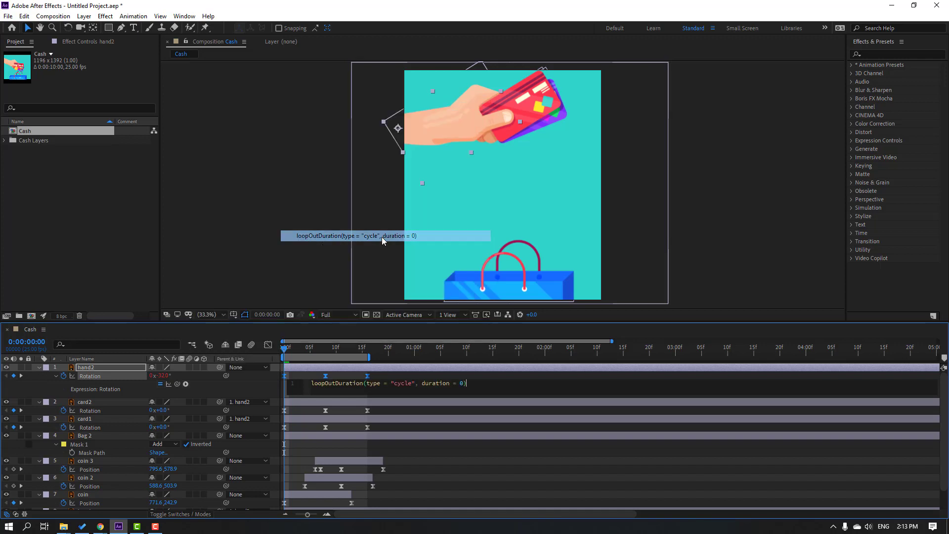
left_click(762, 375)
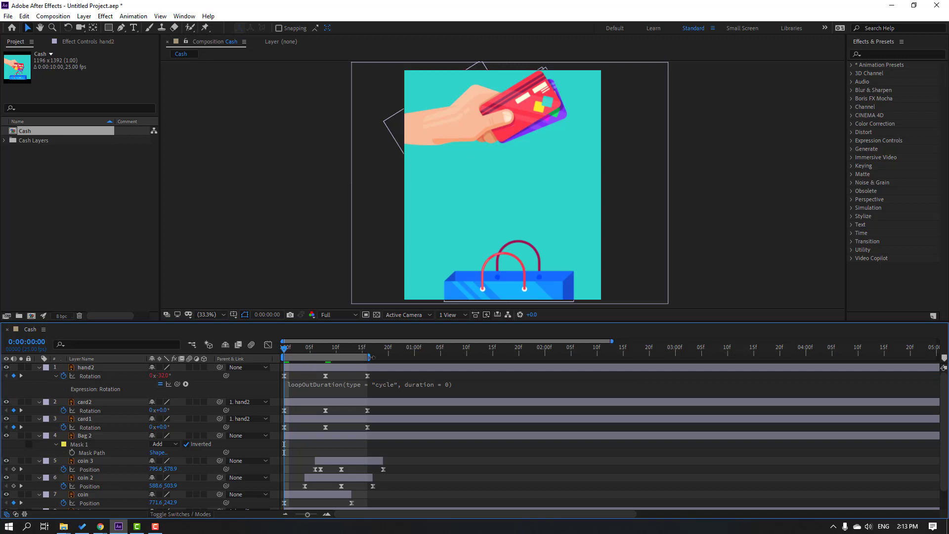
Step: Extend the work area's end to about frame 19 and add loopOutDuration(type = "cycle", duration = 0) to card2's Rotation
left_click_drag(371, 356, 386, 357)
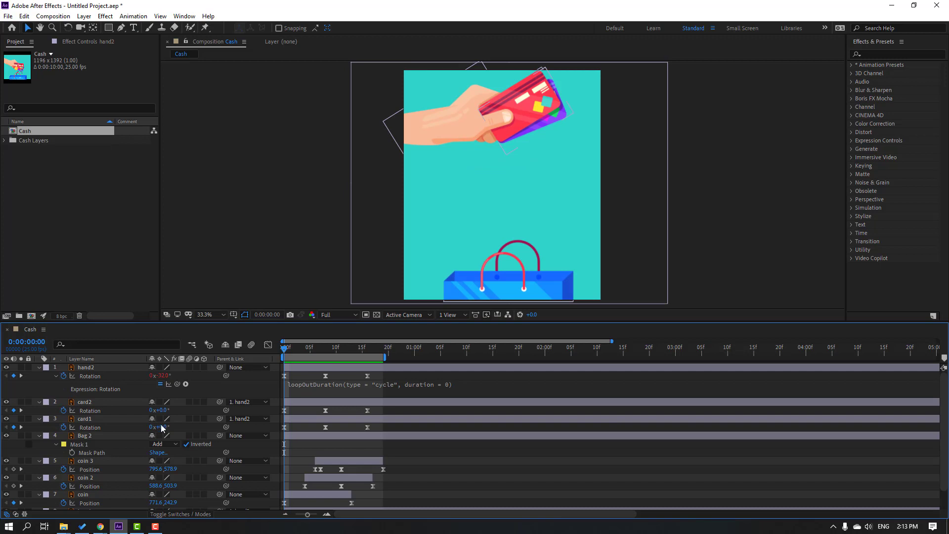
left_click(63, 411, "alt")
left_click(186, 418)
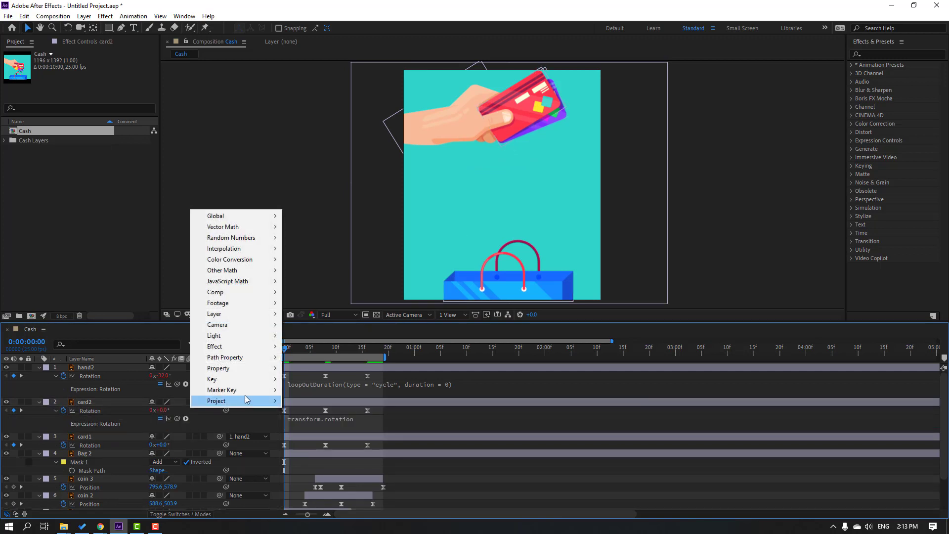
mouse_move(222, 378)
left_click(421, 273)
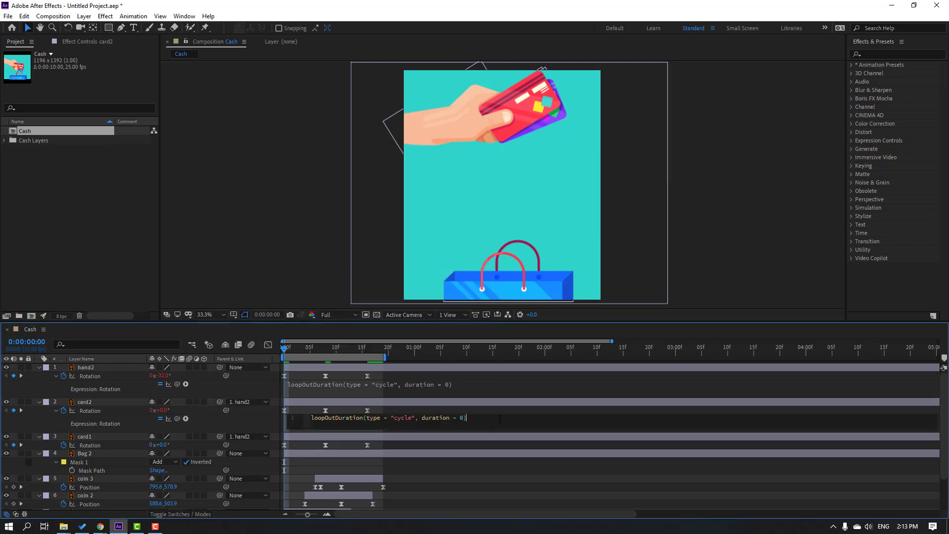
left_click(523, 407)
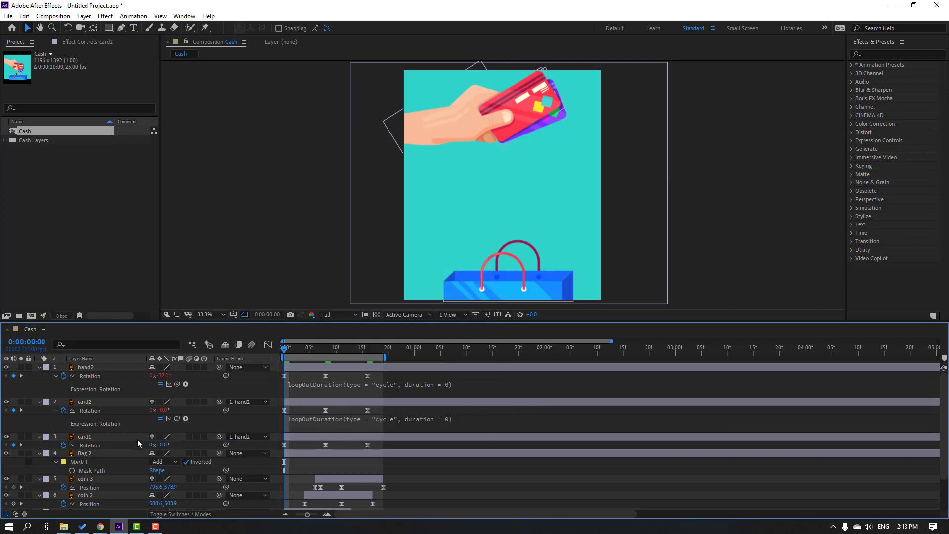
Step: Add the expression loopOutDuration(type = "cycle", duration = 0) to card1's Rotation
left_click(65, 446, "alt")
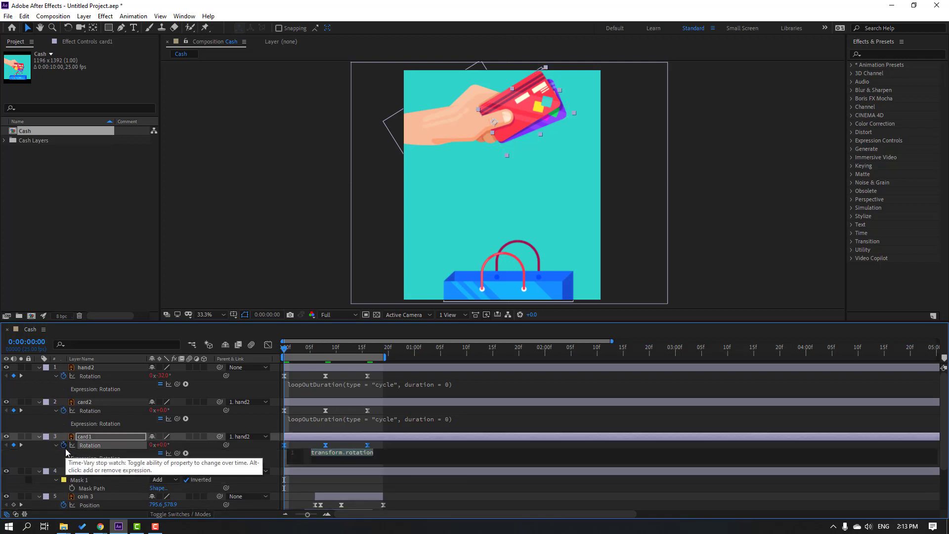
left_click(186, 453)
mouse_move(223, 398)
left_click(376, 305)
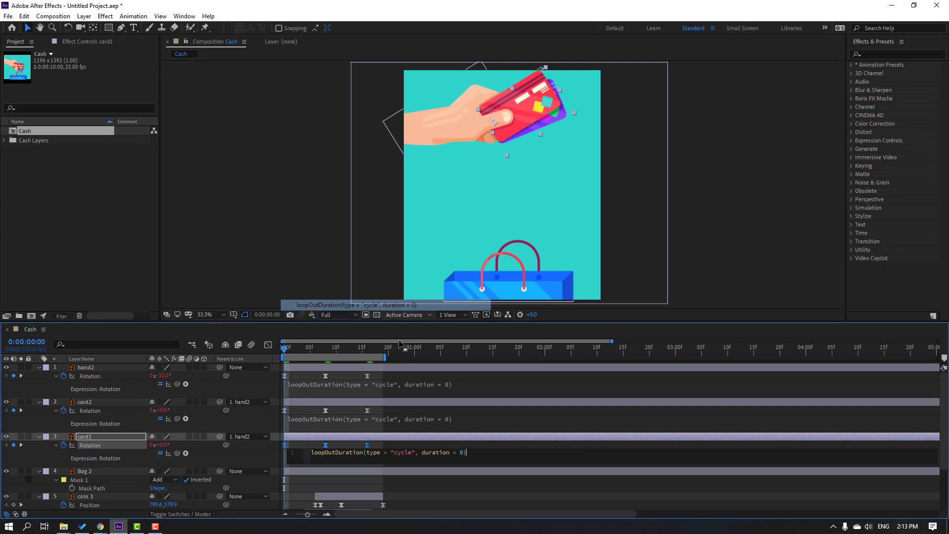
left_click(518, 417)
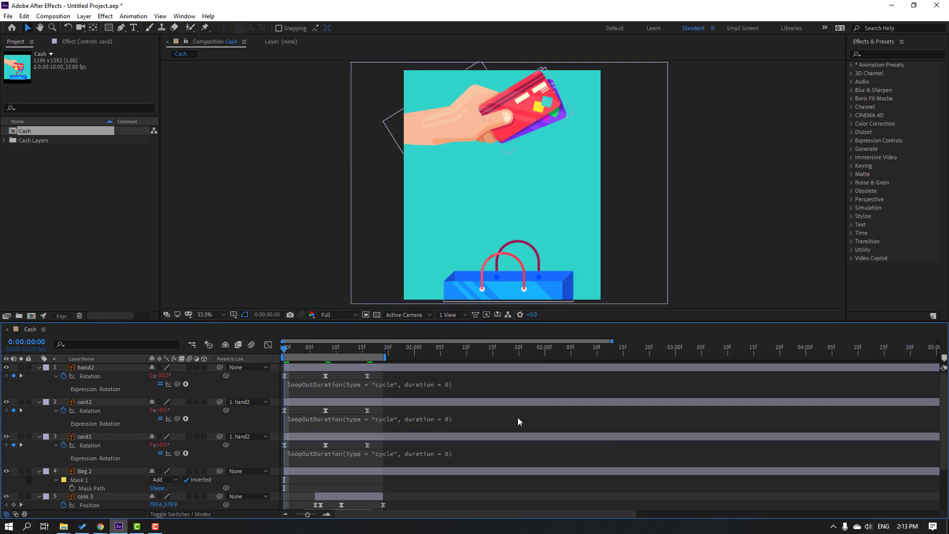
Step: Try extending the work area to 3 seconds and preview the looping hand and cards
left_click_drag(384, 357, 677, 357)
key("space")
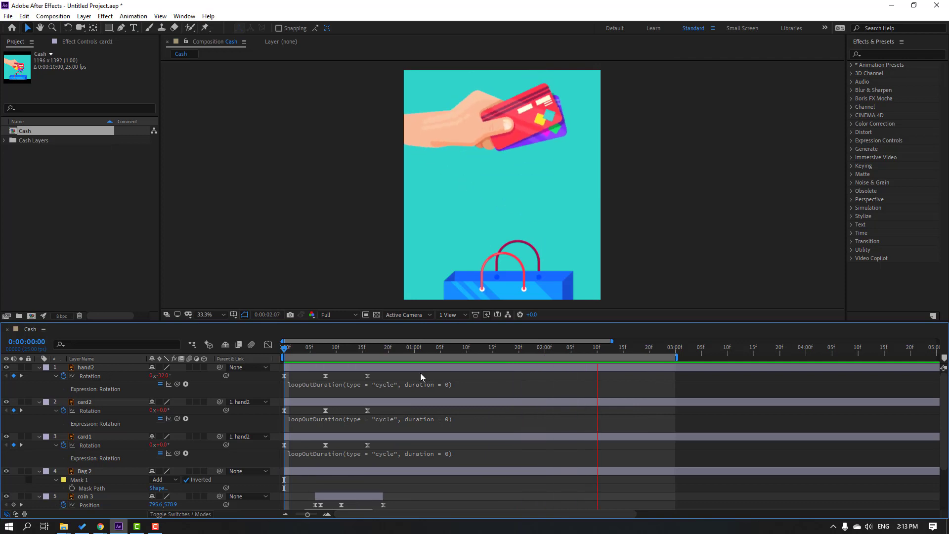
key("space")
key("ctrl+z")
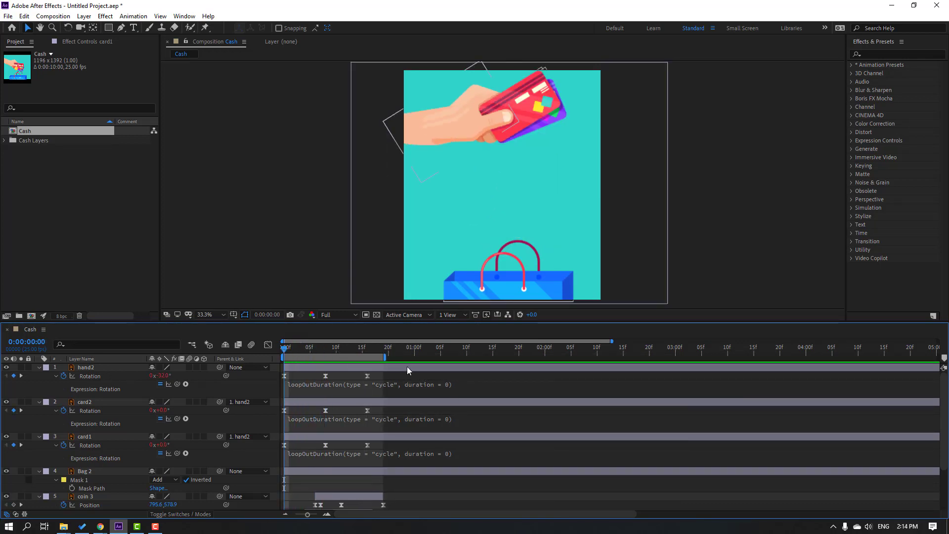
Step: End the work area at 0:00:01:23 and play back the looping hand and cards
left_click_drag(424, 351, 538, 352)
key("n")
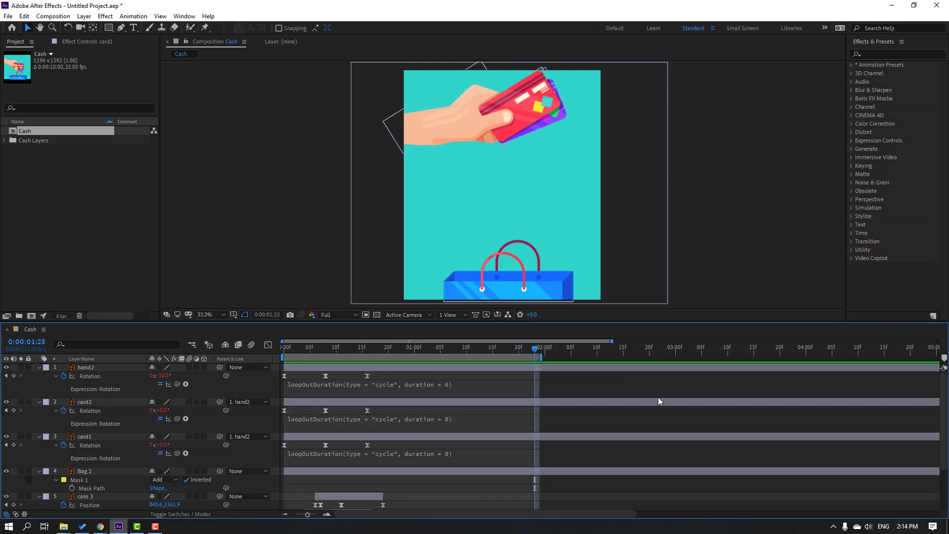
key("space")
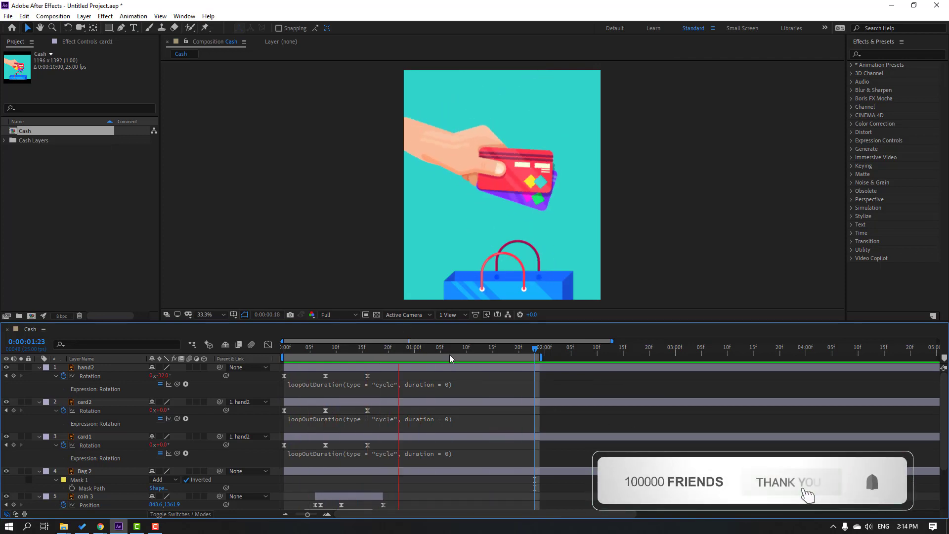
scroll(384, 413, "down", 3)
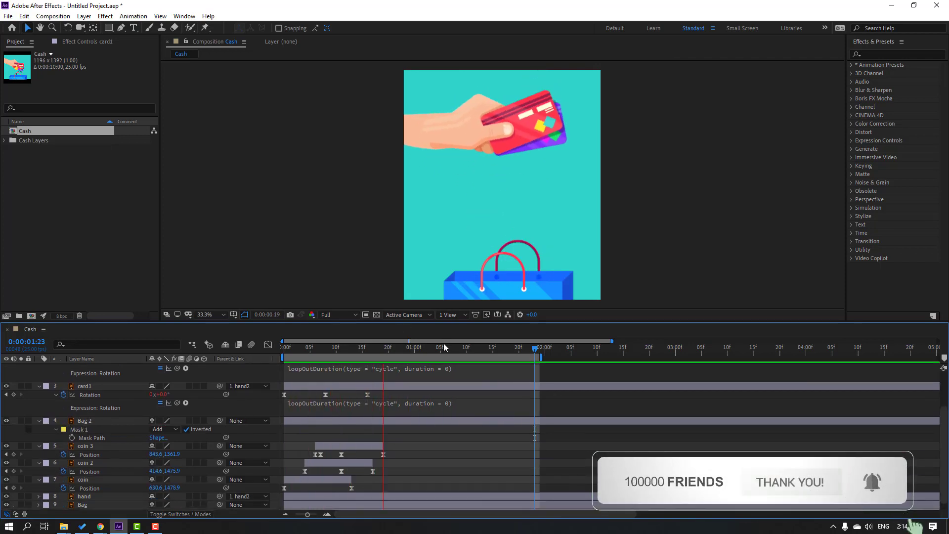
key("space")
Step: Pre-compose the layers coin 3, coin 2 and coin into a new composition named coins
left_click(346, 447)
left_click(327, 463, "shift")
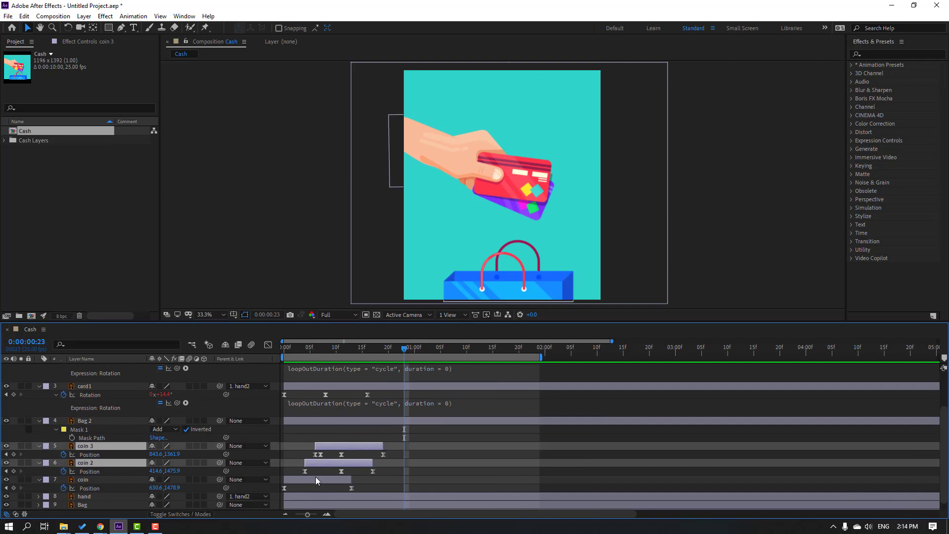
left_click(316, 477, "shift")
right_click(95, 449)
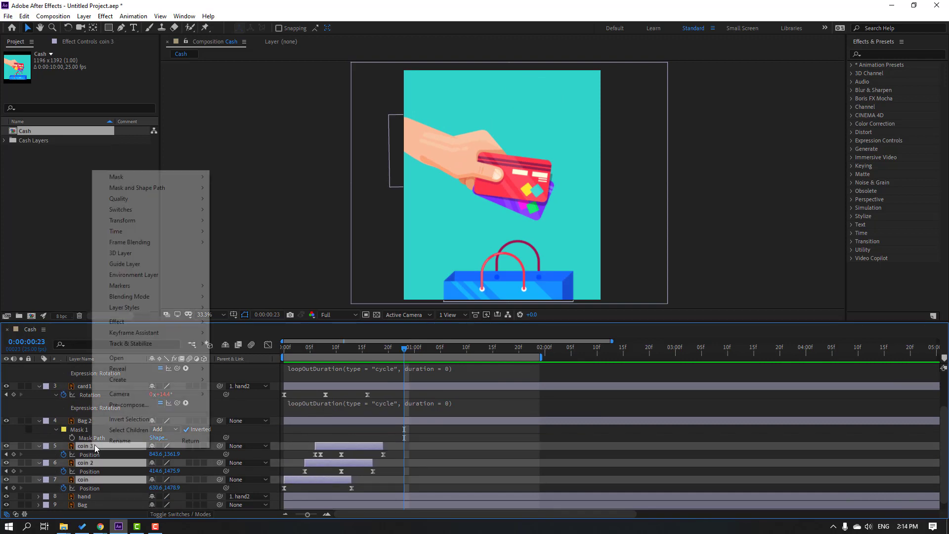
left_click(128, 408)
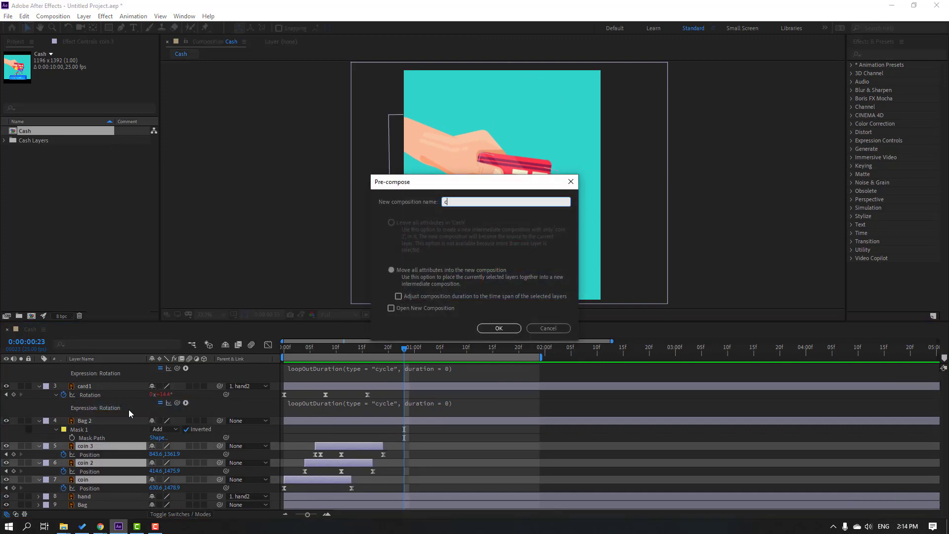
left_click(498, 328)
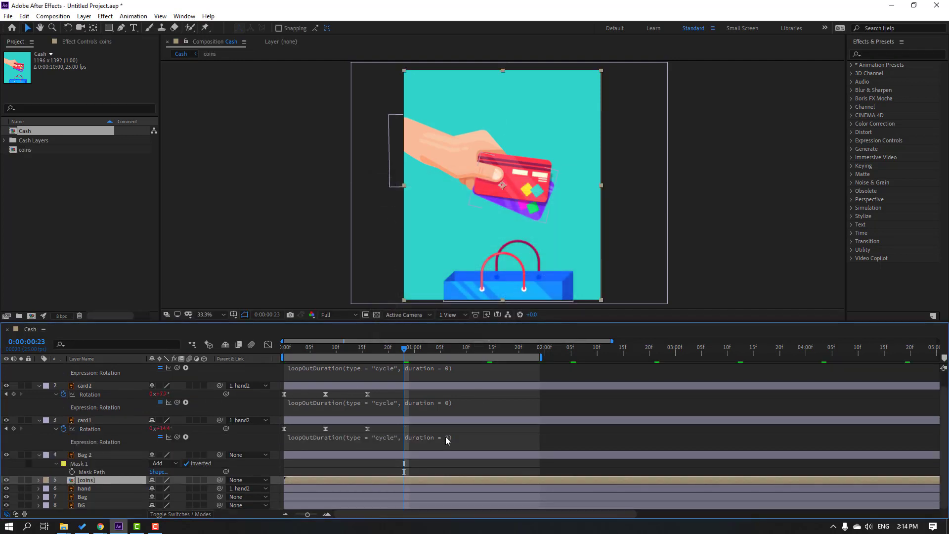
Step: Trim the coins composition to a work area of 19 frames ending with coin 3, and preview it before returning to Cash
double_click(87, 480)
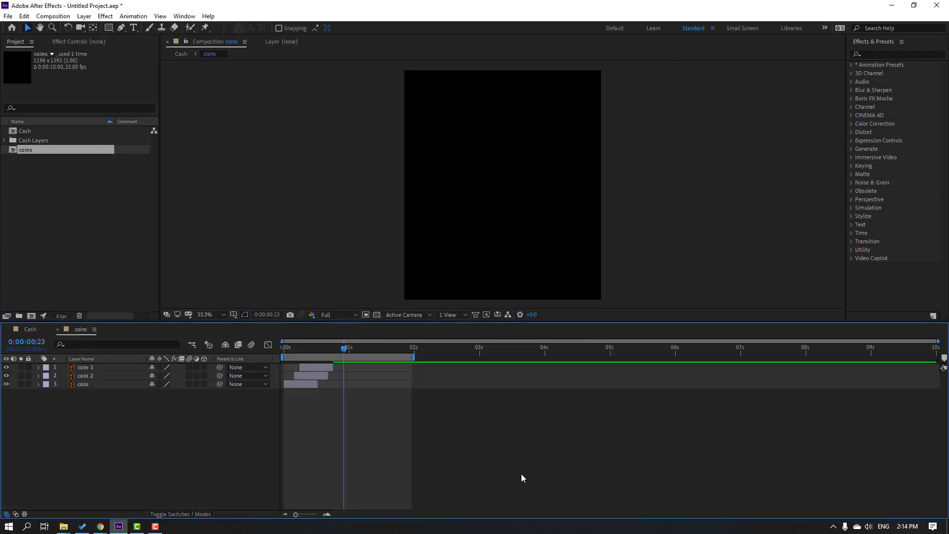
left_click_drag(414, 357, 335, 357)
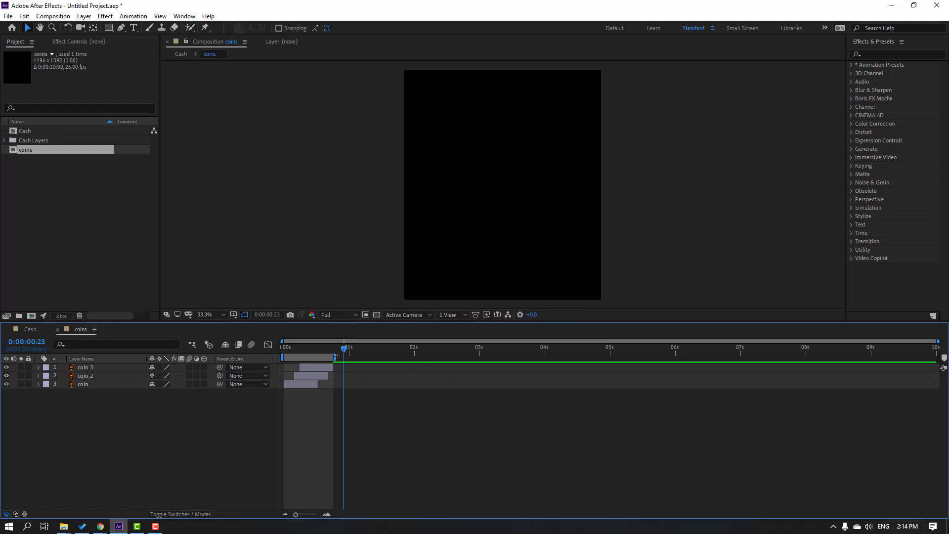
right_click(305, 359)
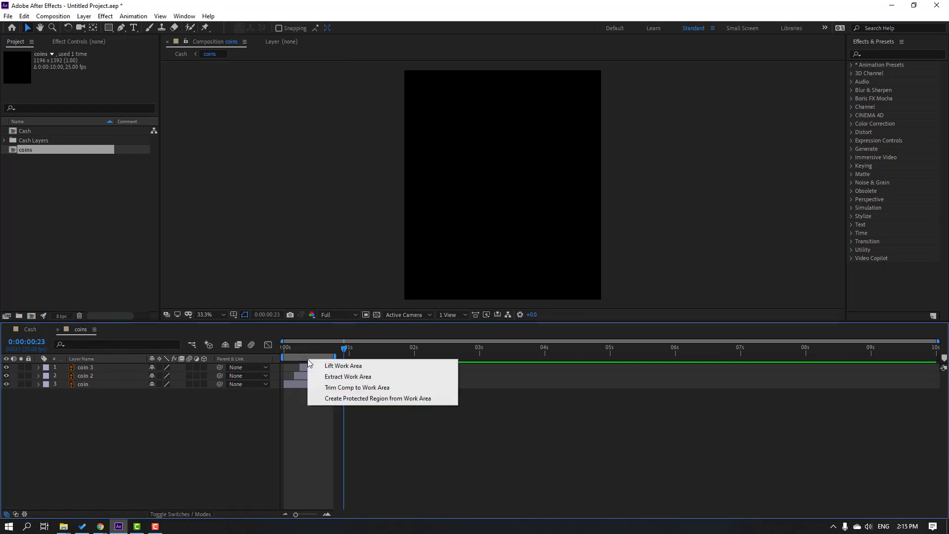
left_click(372, 388)
key("space")
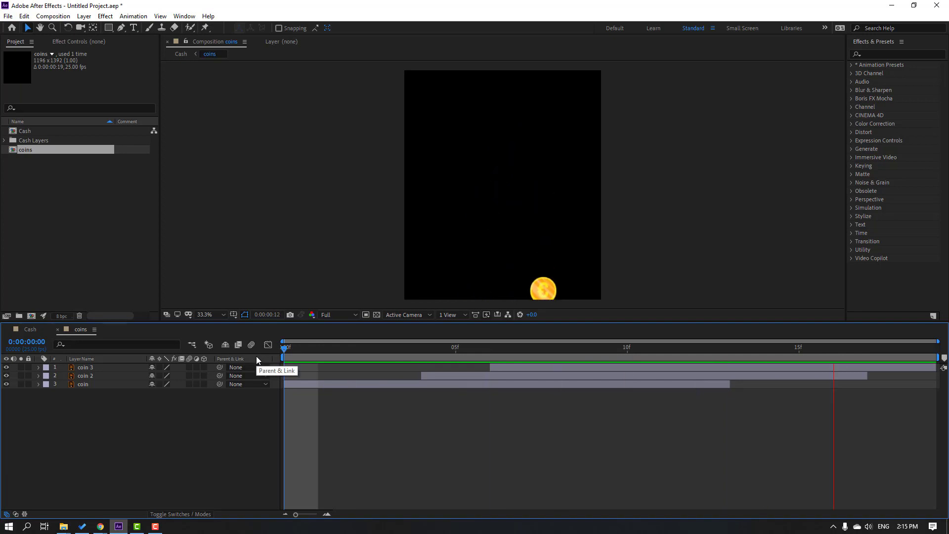
key("space")
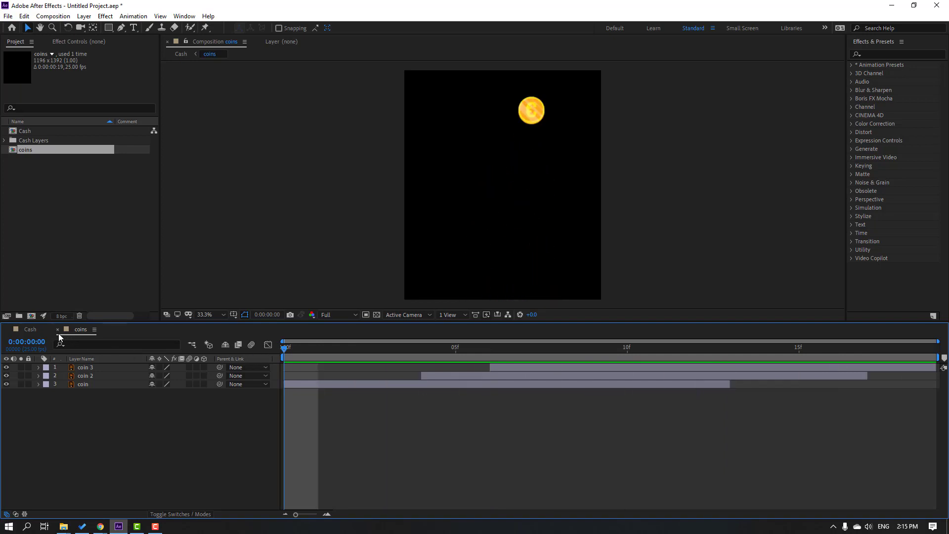
left_click(57, 330)
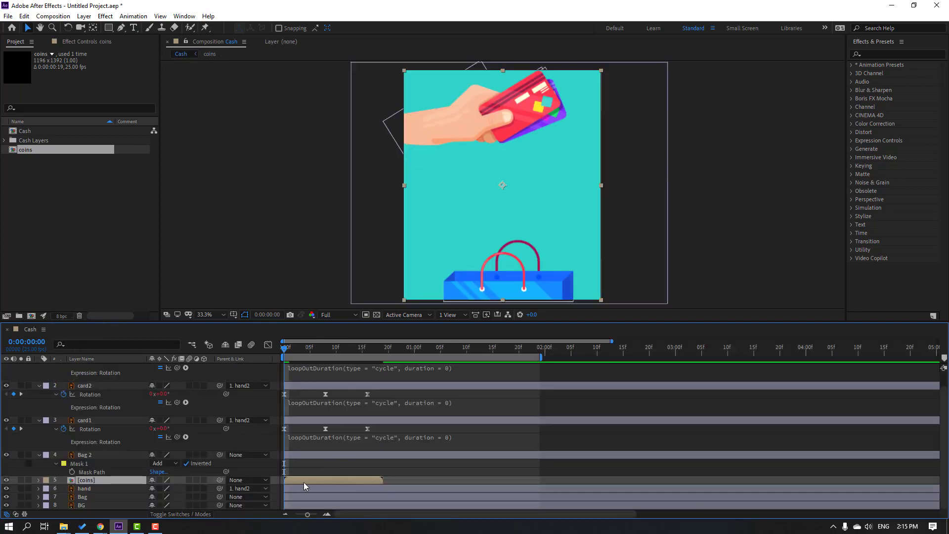
Step: Duplicate the coins layer and start the copy at frame 16, where the hand's swing ends
key("ctrl+d")
left_click_drag(305, 482, 403, 481)
mouse_move(367, 351)
left_mouse_down()
mouse_move(476, 351)
mouse_move(326, 350)
mouse_move(367, 351)
left_mouse_up()
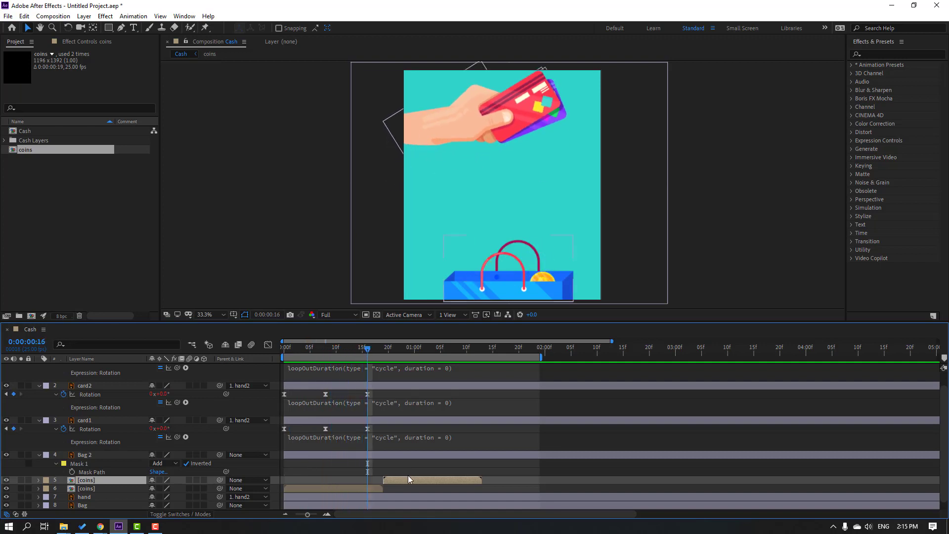
left_click_drag(394, 479, 384, 479)
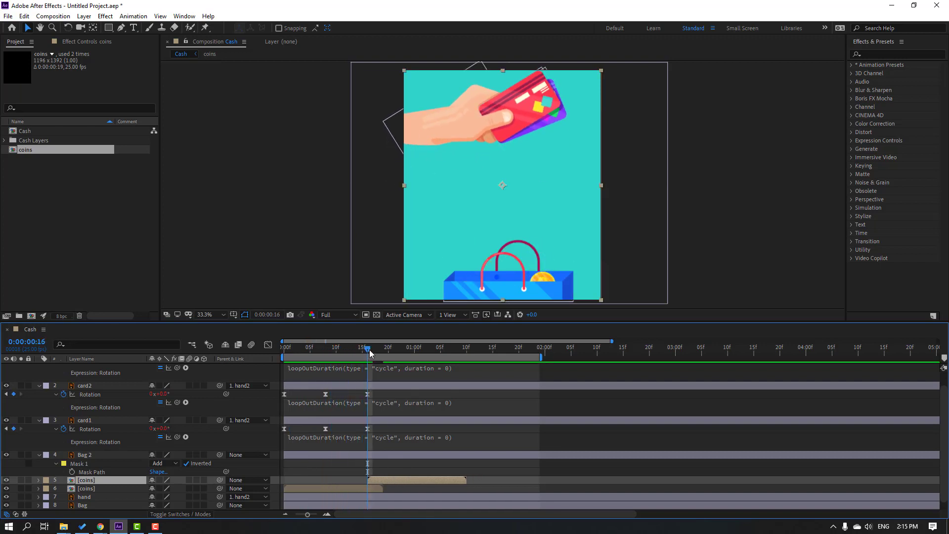
Step: Duplicate the second coins layer and start the new copy at about 0:00:01:07, in time with the next hand swing
left_click_drag(368, 349, 438, 357)
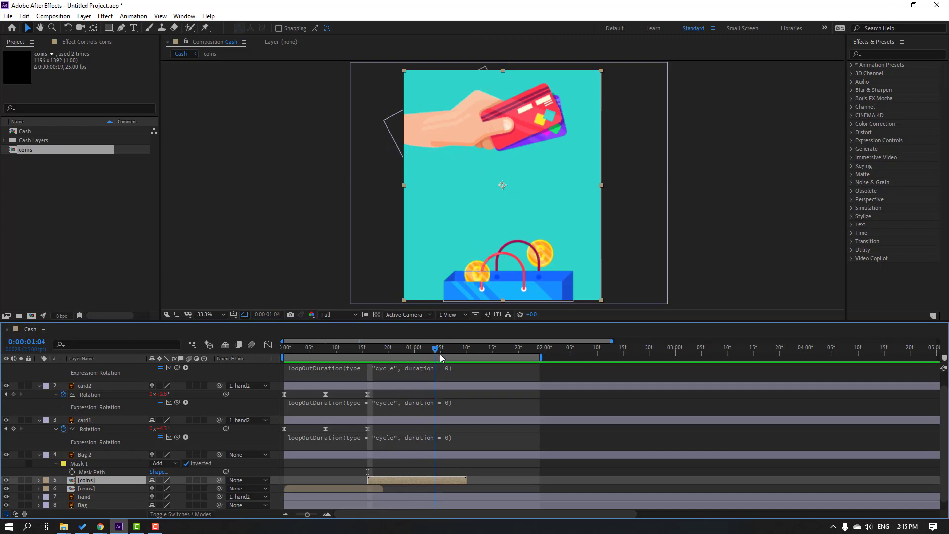
key("ctrl+d")
left_click_drag(404, 478, 459, 479)
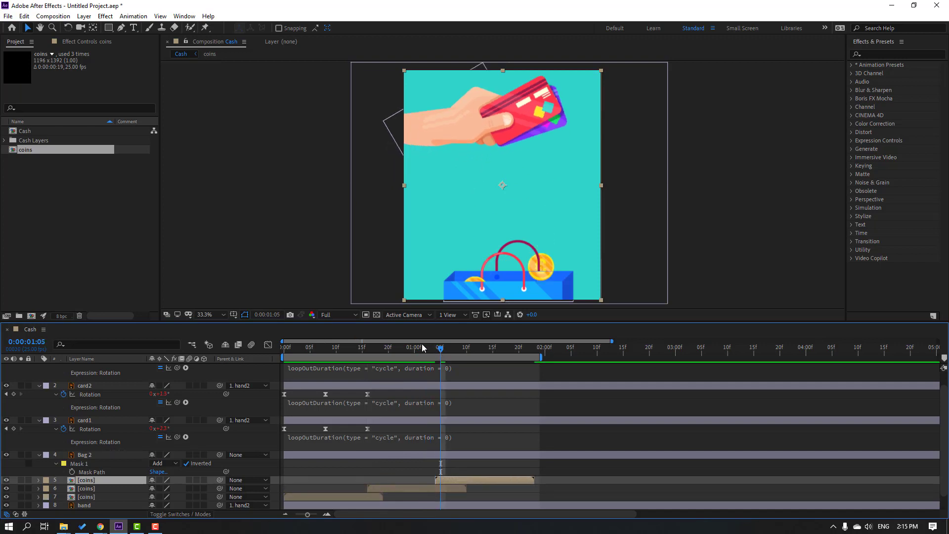
left_click_drag(423, 348, 477, 348)
left_click_drag(452, 481, 464, 480)
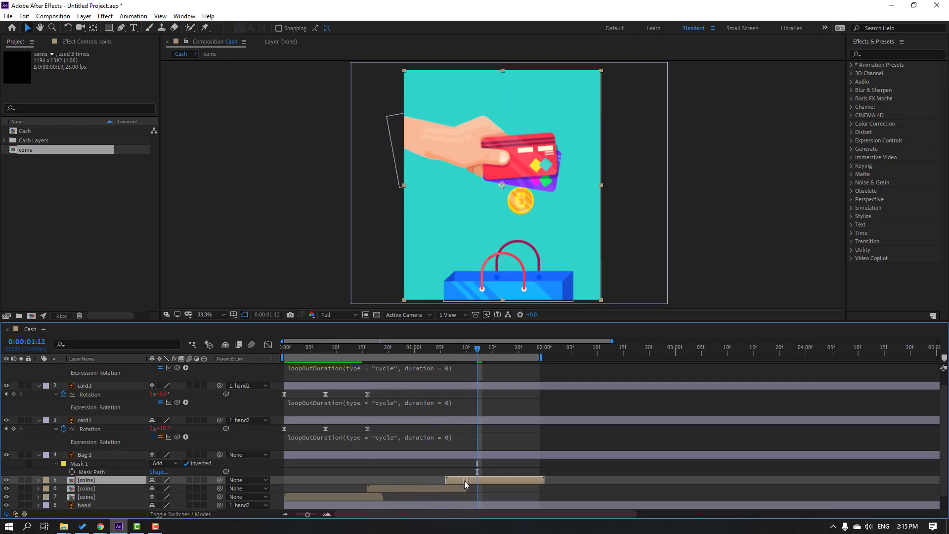
left_click_drag(442, 349, 465, 356)
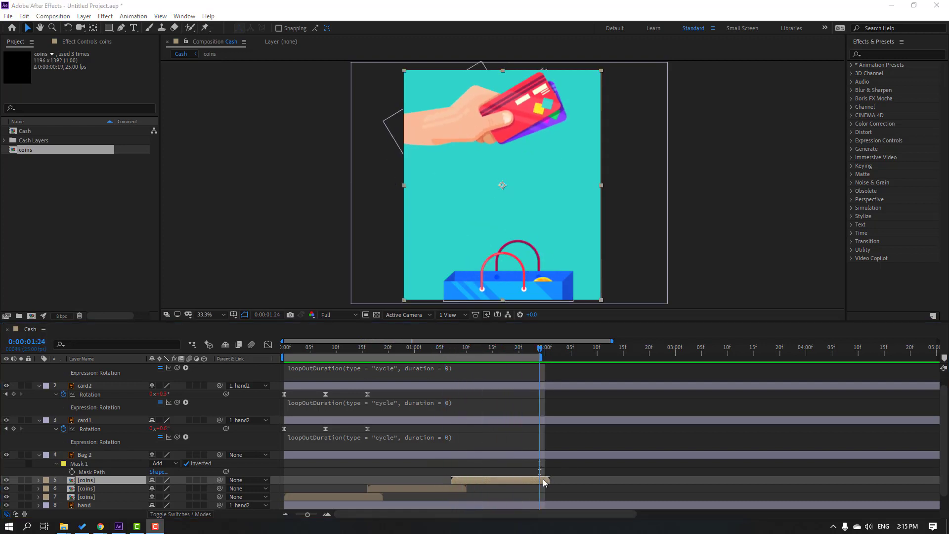
Step: Trim the end of the third coins layer to the work area's end at 0:00:01:24 and play back the full loop
left_click(544, 483)
left_click_drag(550, 482, 541, 485)
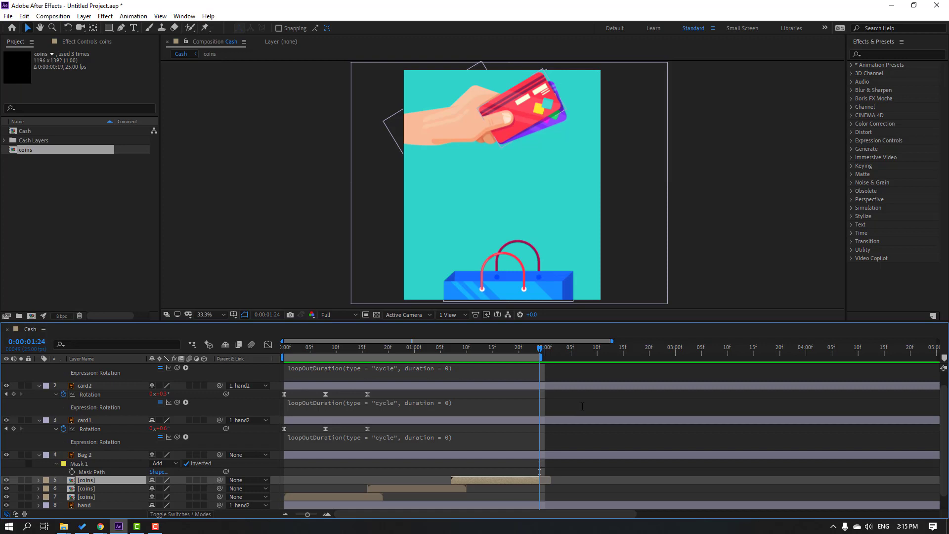
key("space")
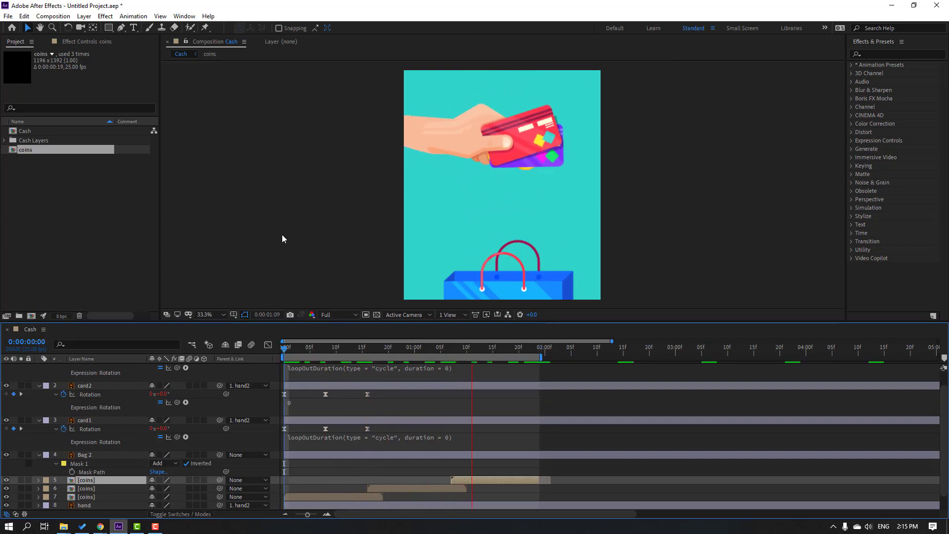
key("comma")
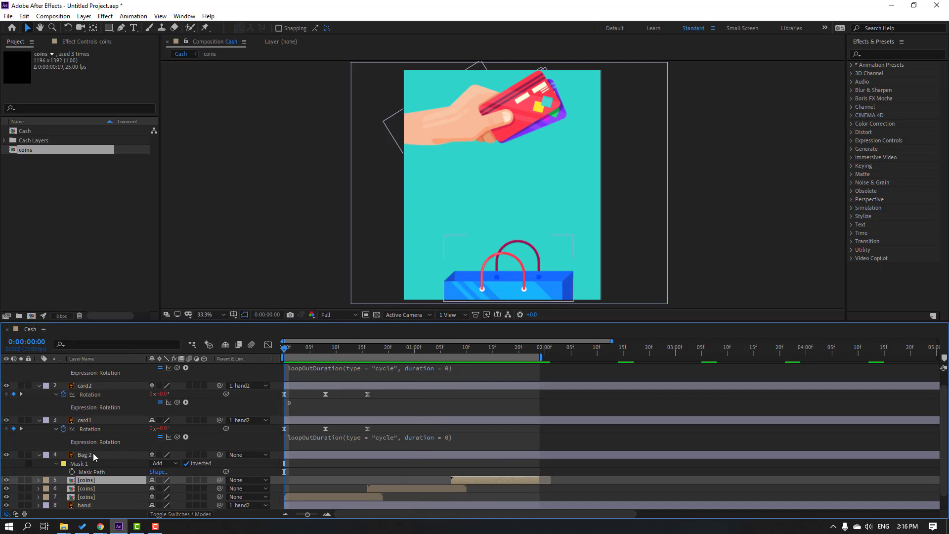
Step: Collapse the revealed properties of all layers in the Cash composition and deselect the layers
key("ctrl+a")
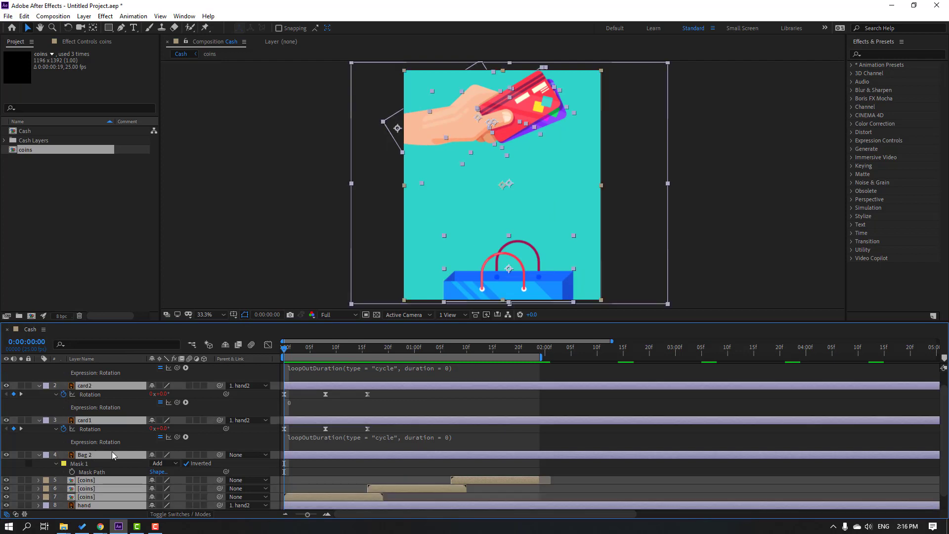
scroll(92, 368, "up", 1)
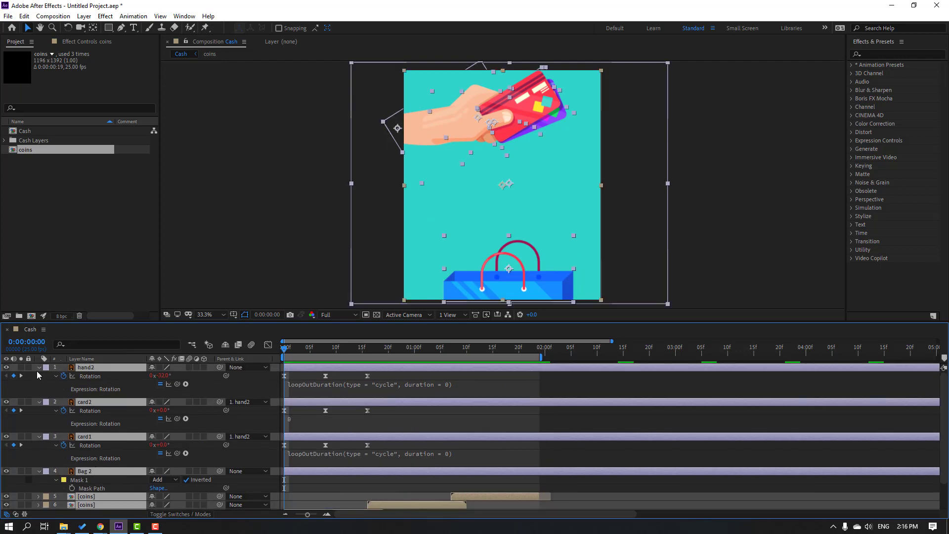
key("u")
left_click(151, 503)
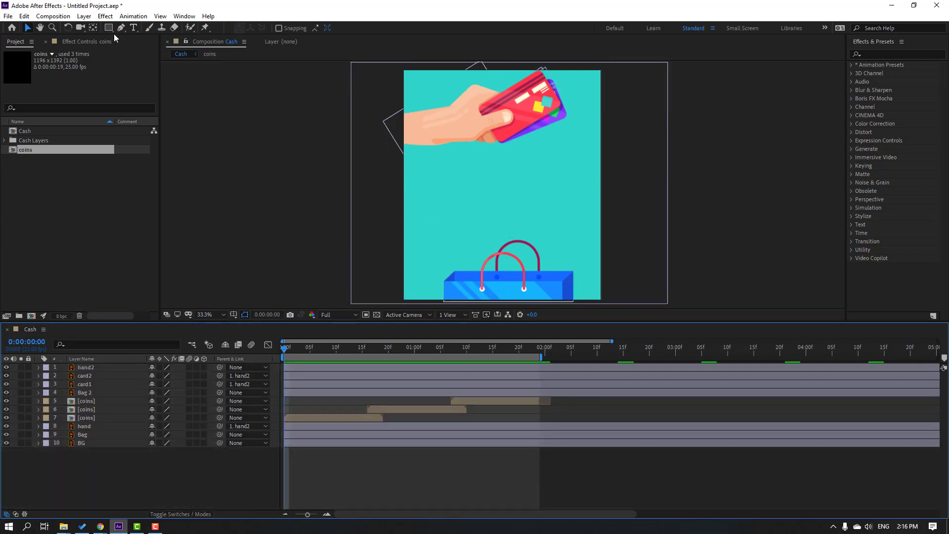
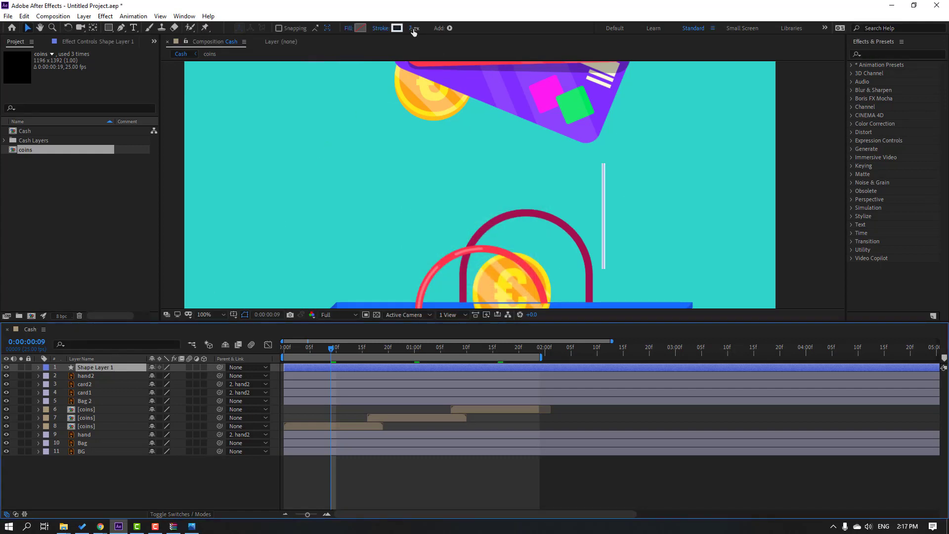
Step: Set the vertical line's stroke width to 16 px and recolour it with a pale tint of the turquoise background
left_click_drag(410, 28, 414, 28)
left_click(396, 28)
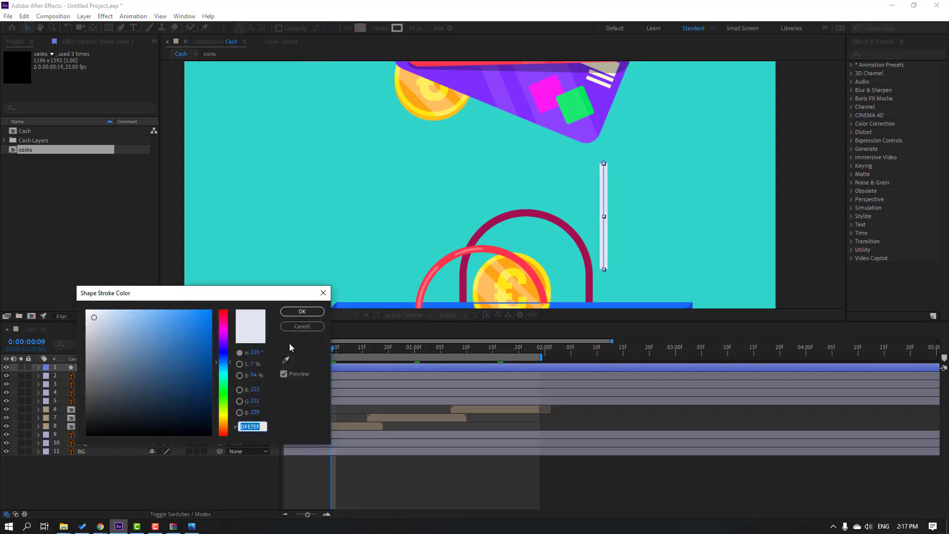
left_click(286, 360)
left_click(224, 373)
left_click(180, 328)
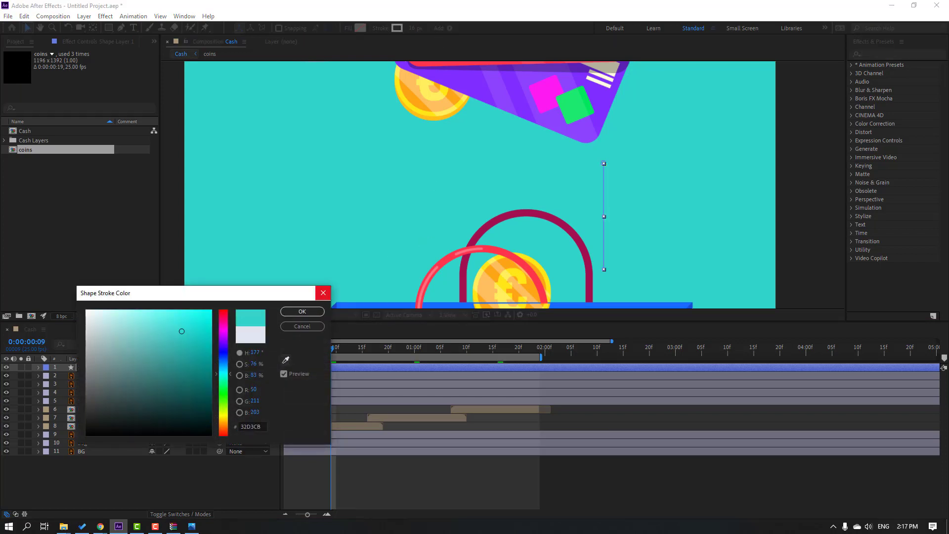
left_click(129, 321)
left_click(291, 313)
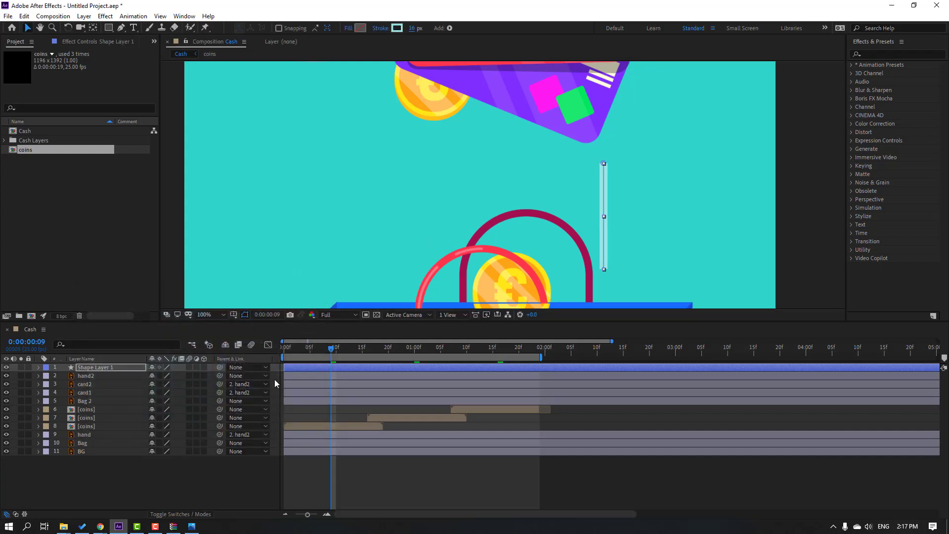
Step: Give the stroke of Shape Layer 1 a Round Cap line cap and check the line in the composition
left_click(36, 368)
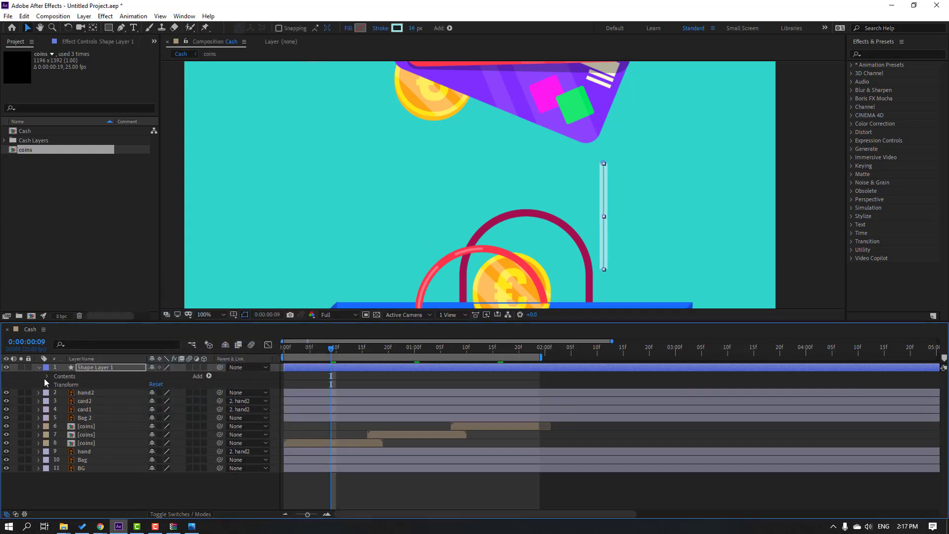
left_click(48, 377)
left_click(55, 385)
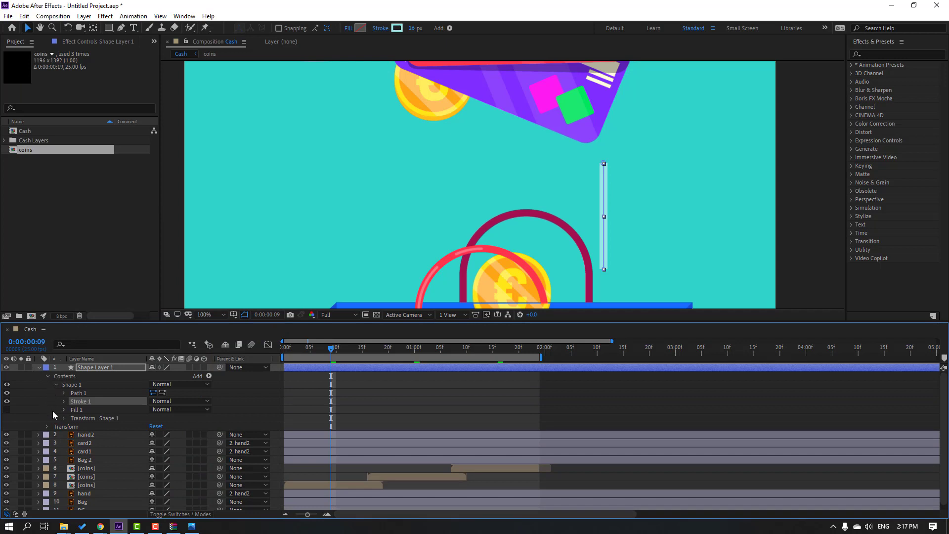
left_click(64, 402)
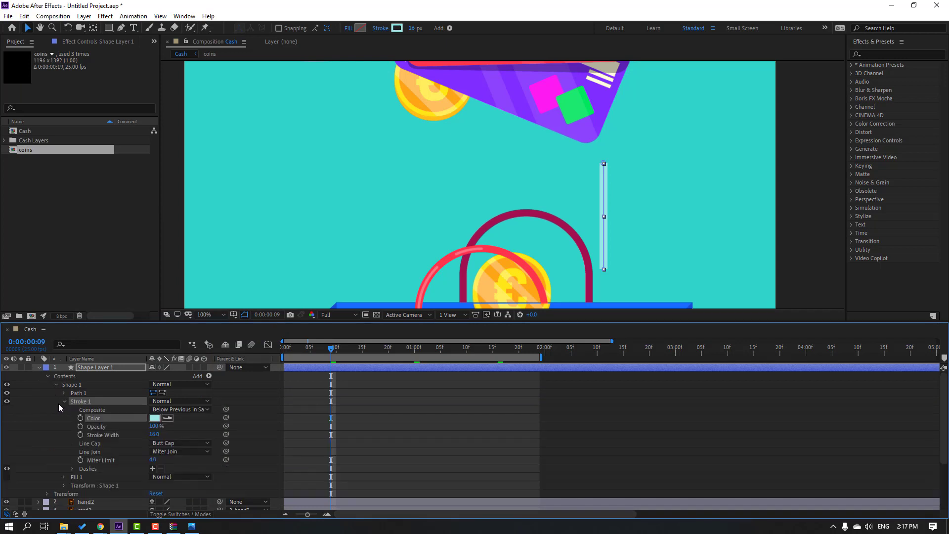
left_click(173, 443)
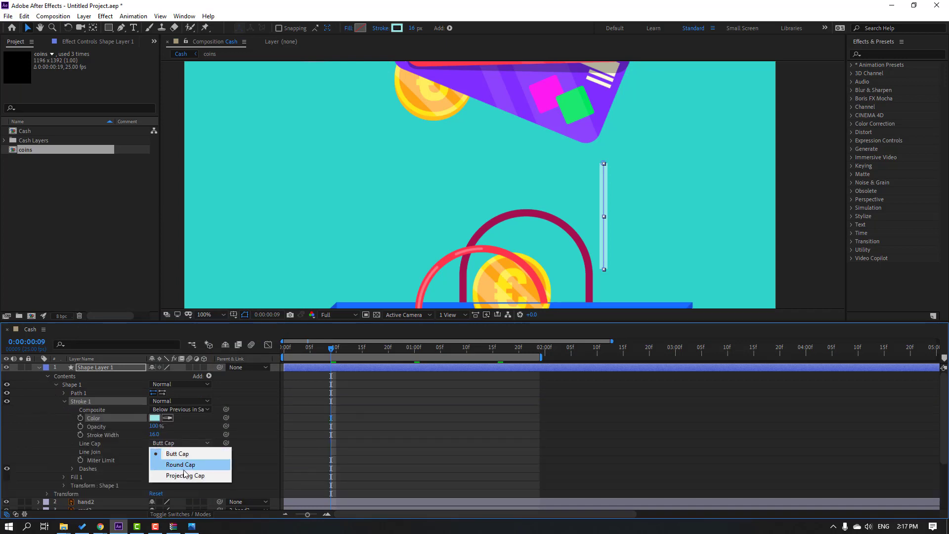
left_click(184, 466)
left_click(585, 456)
scroll(418, 251, "down", 2)
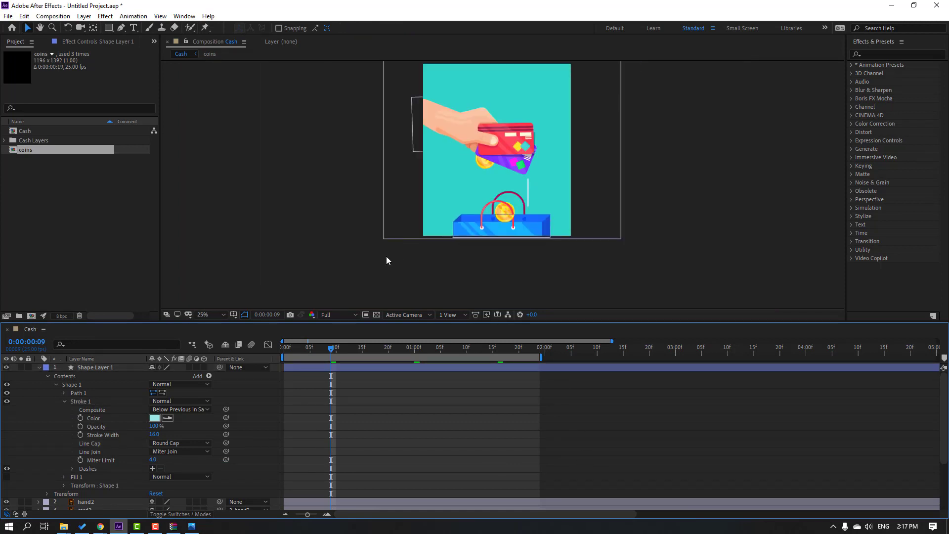
scroll(386, 260, "up", 4)
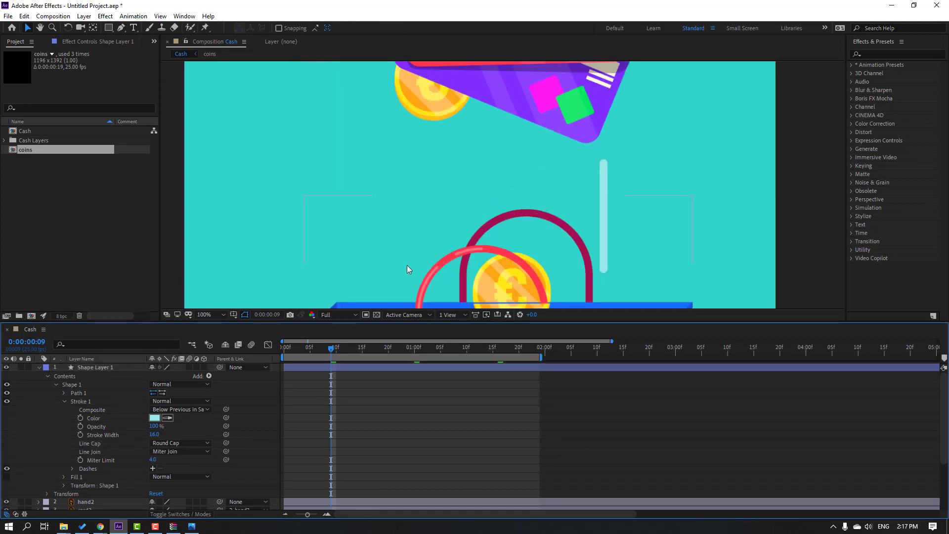
Step: Rename the shape layer as line and collapse its properties
left_click(93, 370)
key("Return")
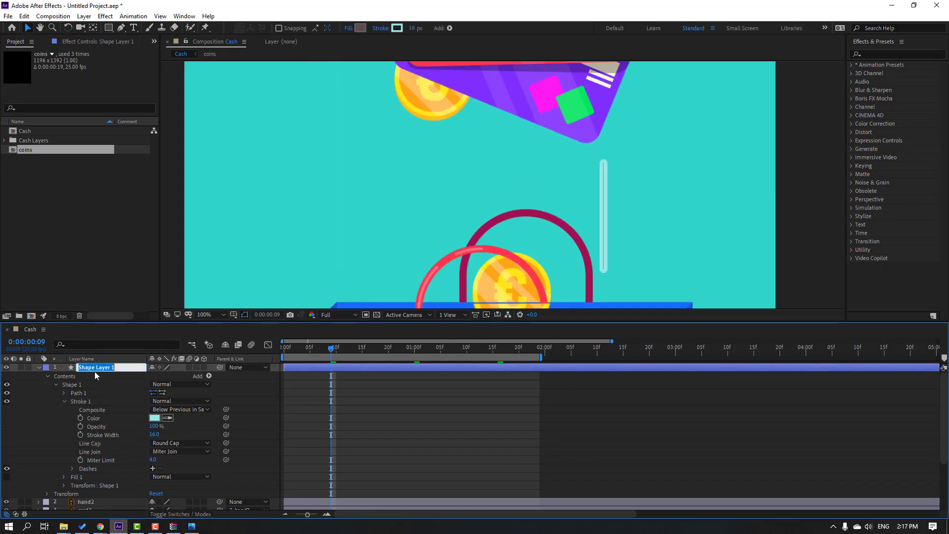
type("line")
key("Return")
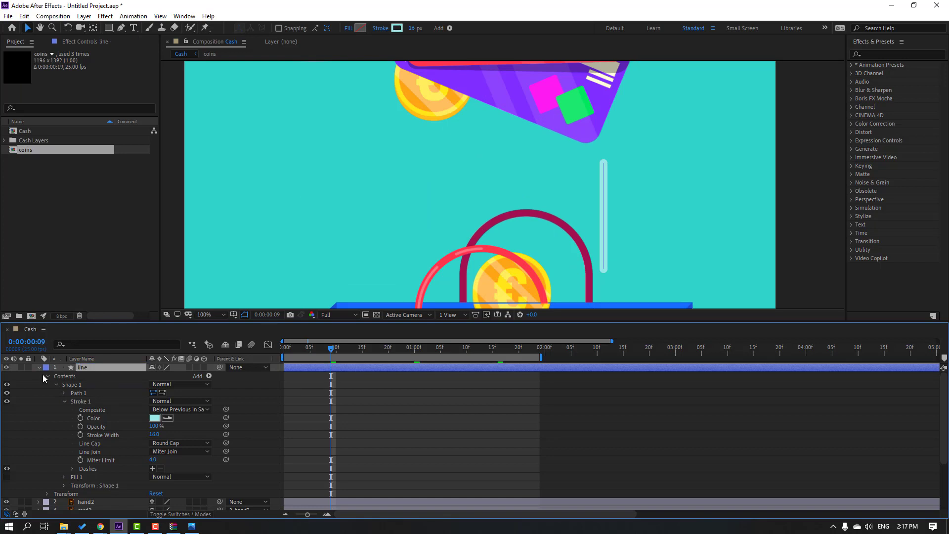
key("u")
Step: Add Trim Paths to the line layer and reveal its Start, End and Offset properties
left_click(450, 29)
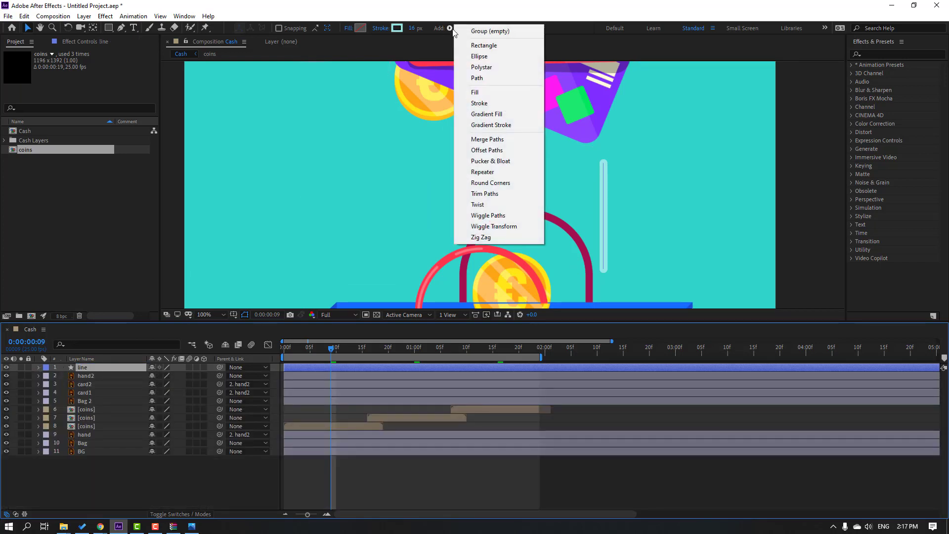
left_click(492, 193)
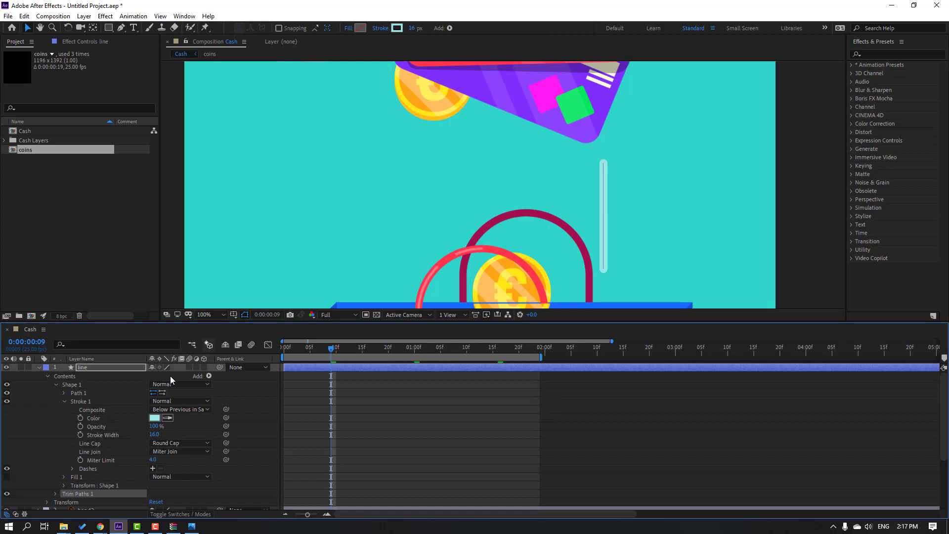
left_click(51, 452)
left_click(55, 445)
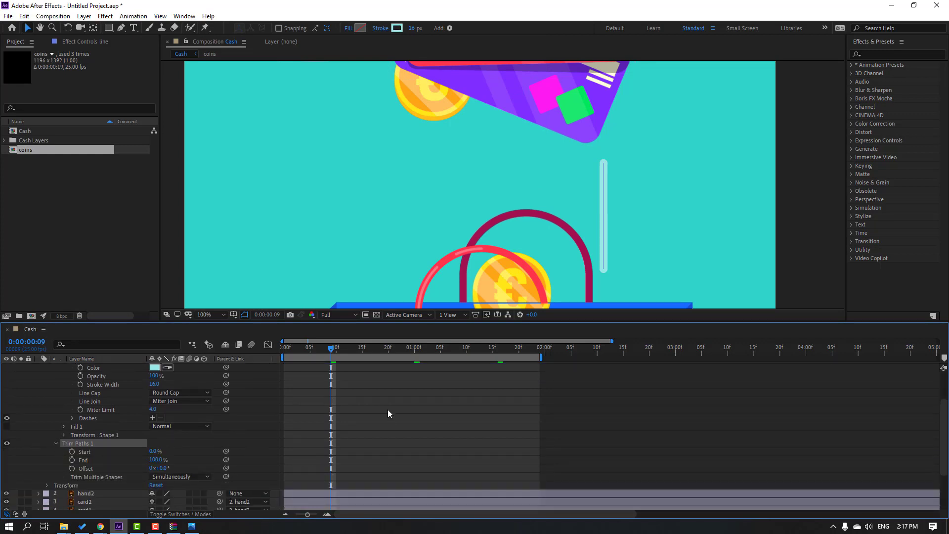
Step: Keyframe the Trim Paths End from 0% at frame 0 to 100% at frame 7
left_click_drag(331, 349, 256, 363)
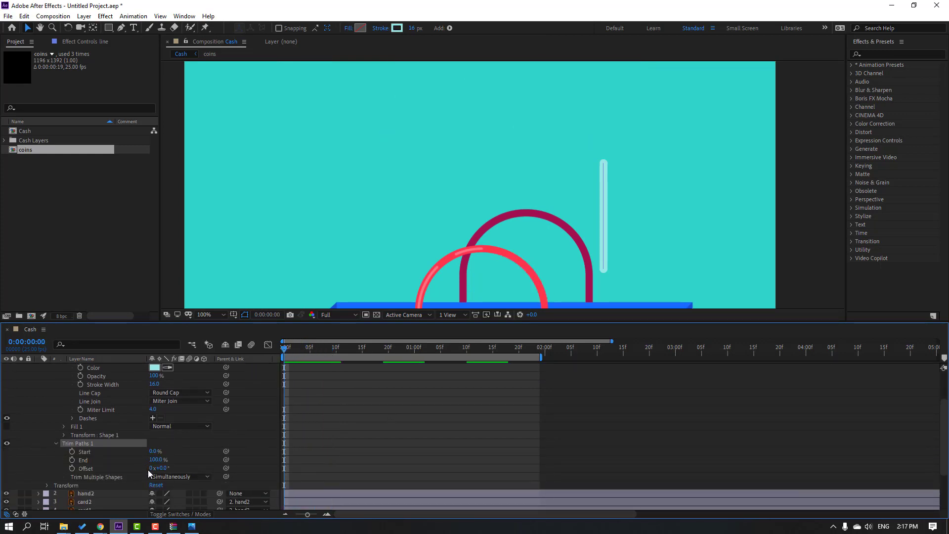
left_click_drag(158, 462, 93, 474)
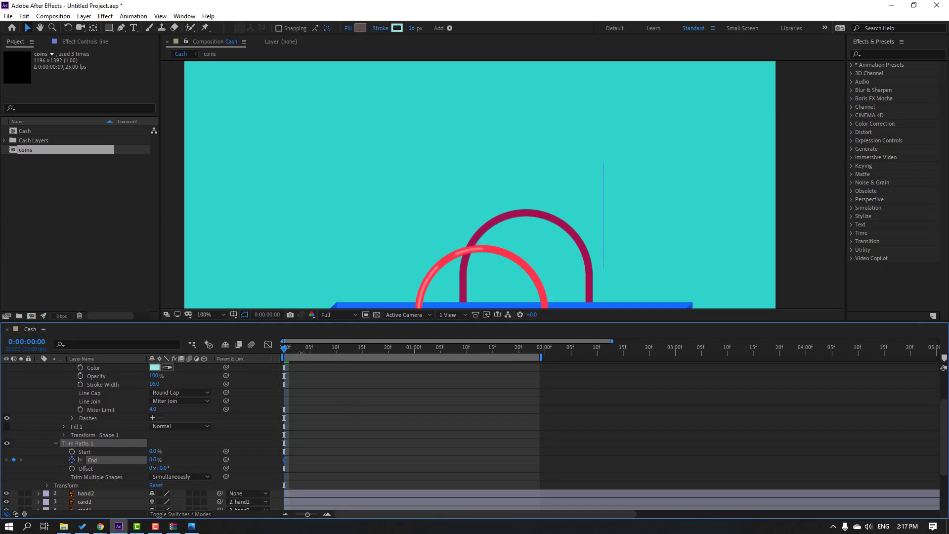
left_click_drag(292, 354, 320, 352)
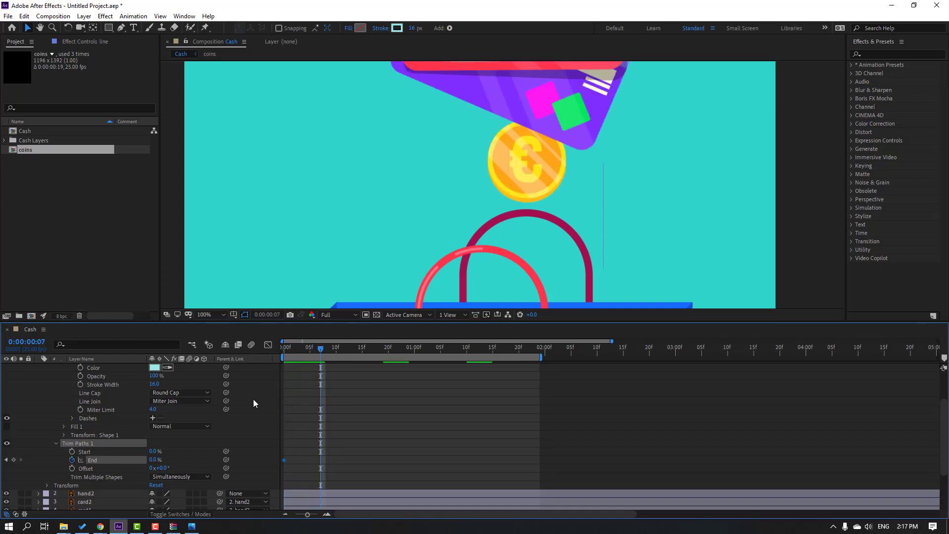
left_click_drag(154, 460, 225, 460)
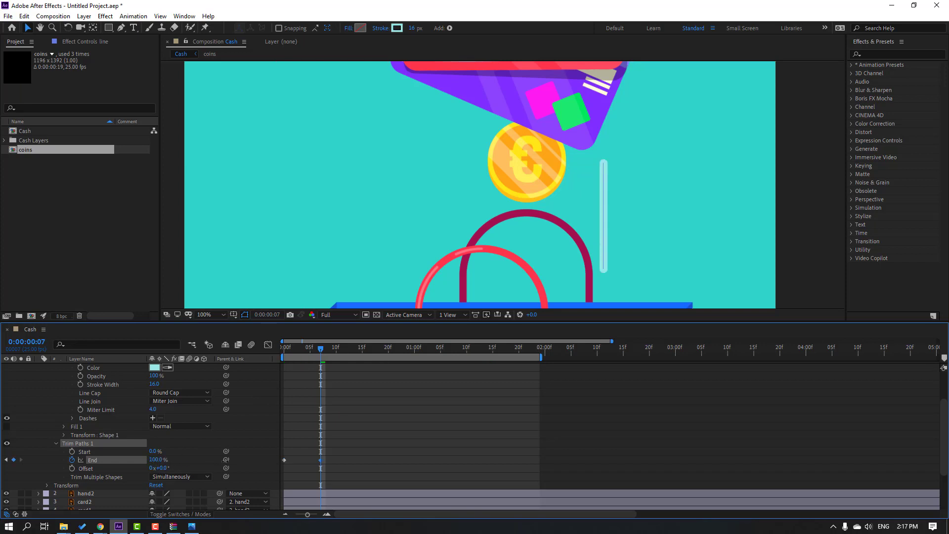
Step: Keyframe the Trim Paths Start from 0% at frame 3 to 100% at frame 10 and preview the line
left_click_drag(317, 350, 336, 351)
left_click(73, 452)
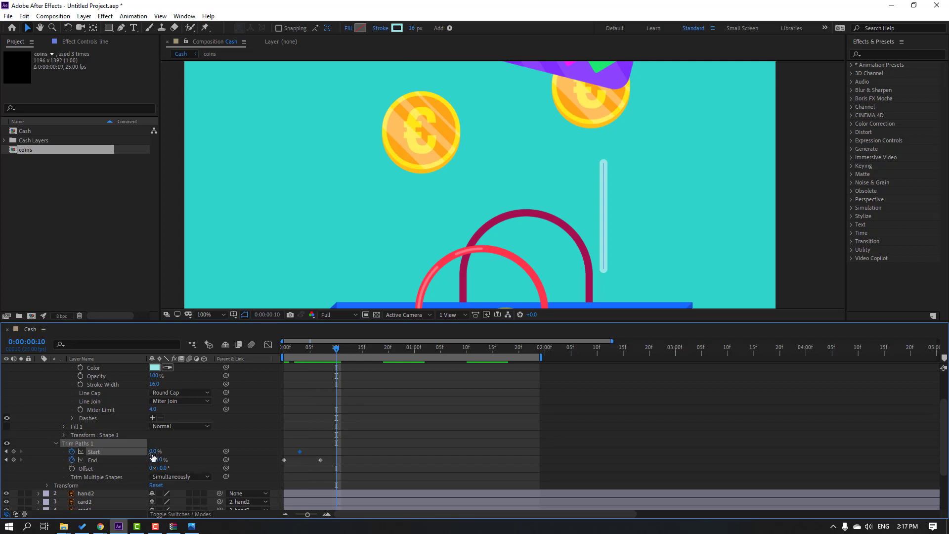
left_click(153, 452)
type("100")
key("Return")
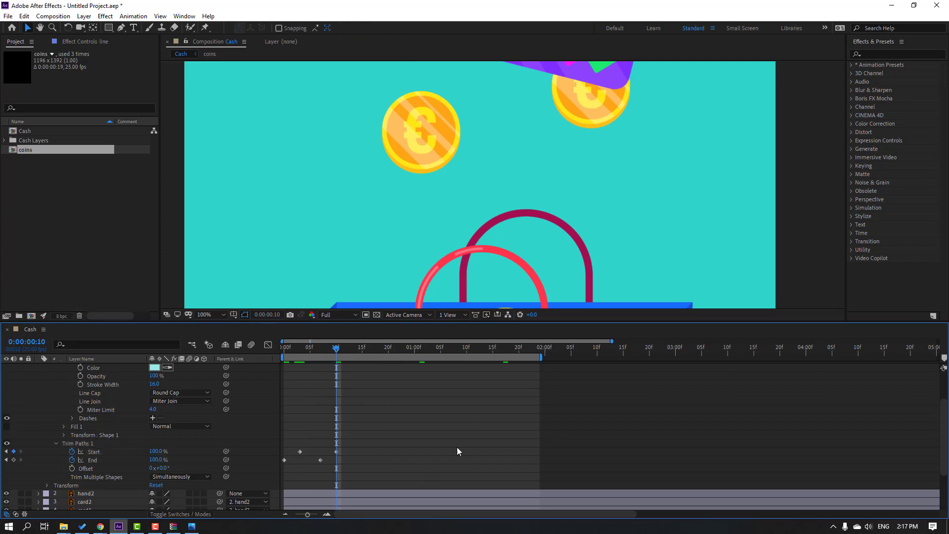
key("space")
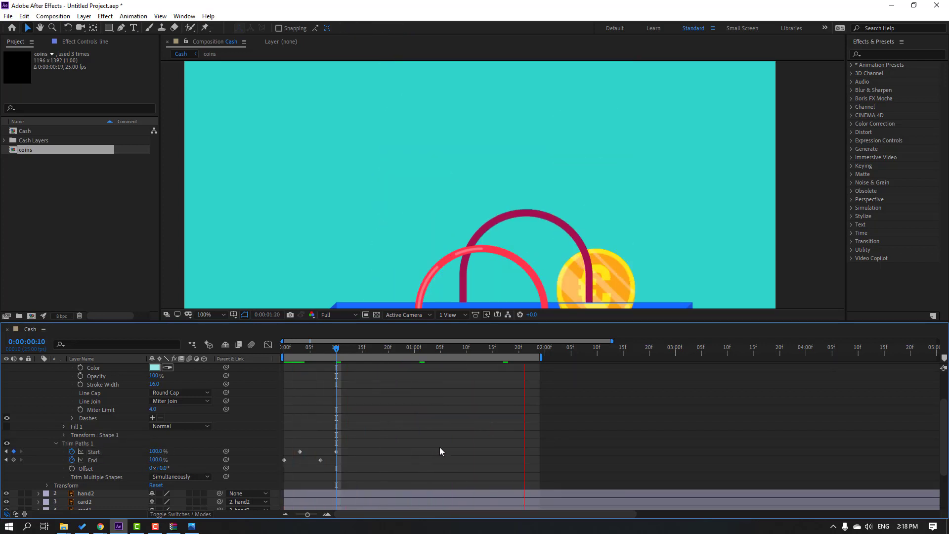
key("space")
Step: Shift both Start keyframes two frames later so the first sits at frame 5, and play back the timing
left_click(299, 452)
left_click_drag(299, 451, 311, 452)
key("space")
Step: Apply Easy Ease to all Start and End keyframes of the line layer and preview the motion
left_click_drag(438, 429, 285, 467)
right_click(284, 461)
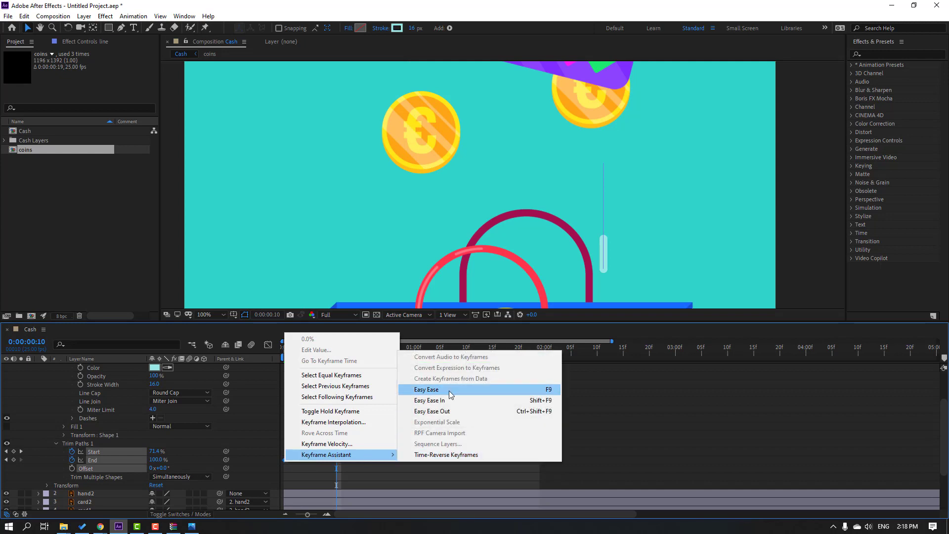
left_click(430, 384)
key("space")
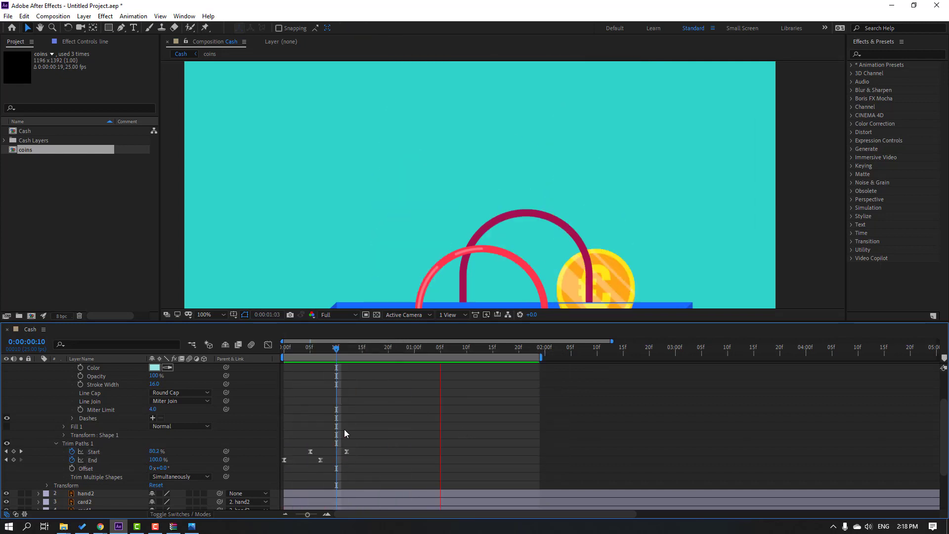
Step: Move the last Start keyframe to frame 10 and review the line against the whole illustration
left_click_drag(347, 452, 337, 452)
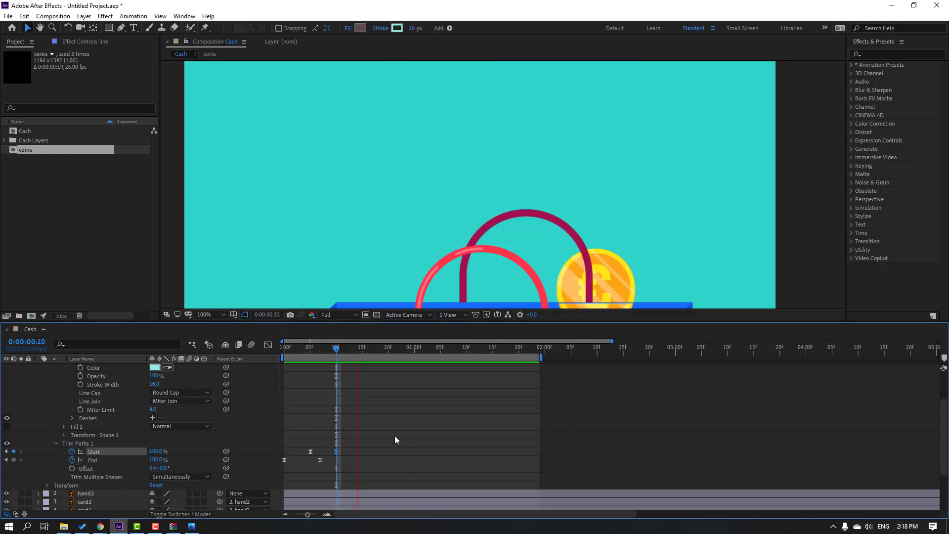
scroll(440, 252, "down", 2)
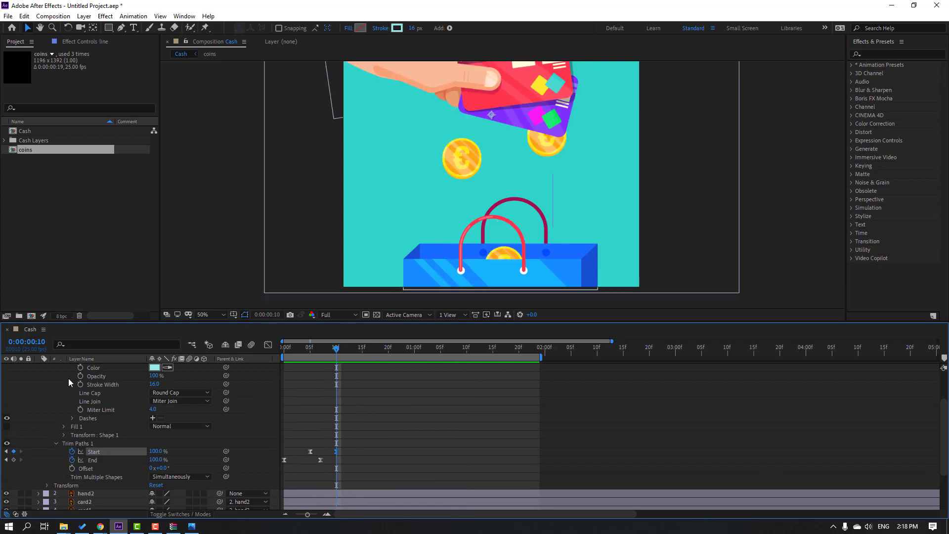
scroll(52, 387, "up", 3)
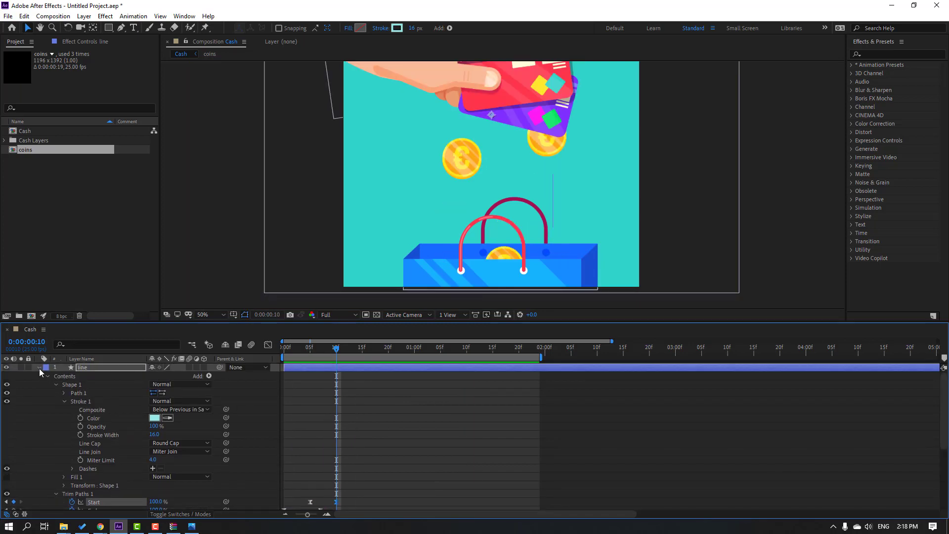
Step: Split the line layer at frame 10, keep only the first part, start it at frame 5 and preview the loop
left_click(40, 368)
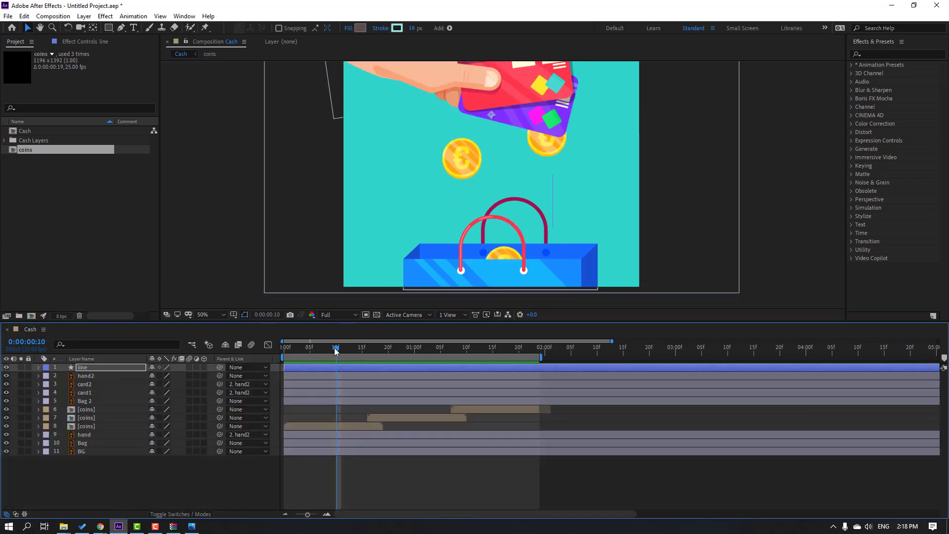
key("u")
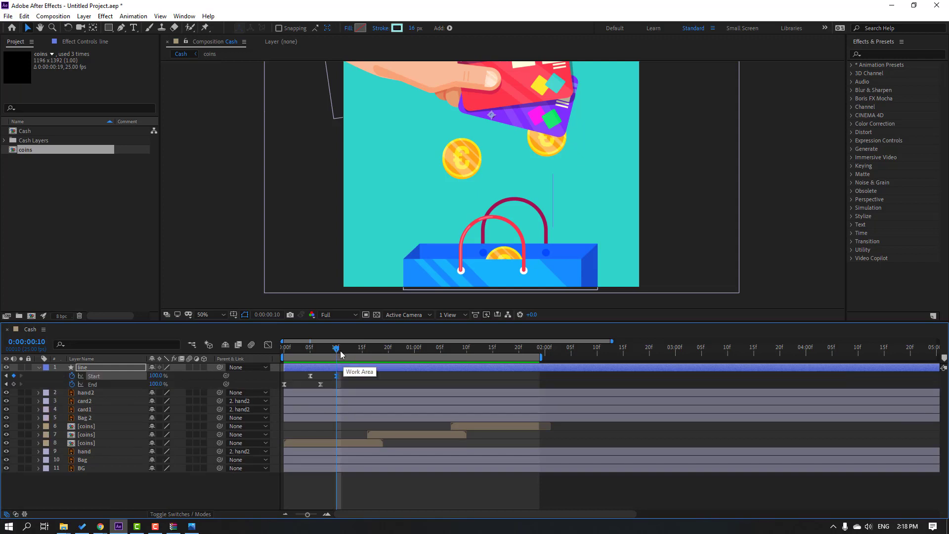
left_click(24, 16)
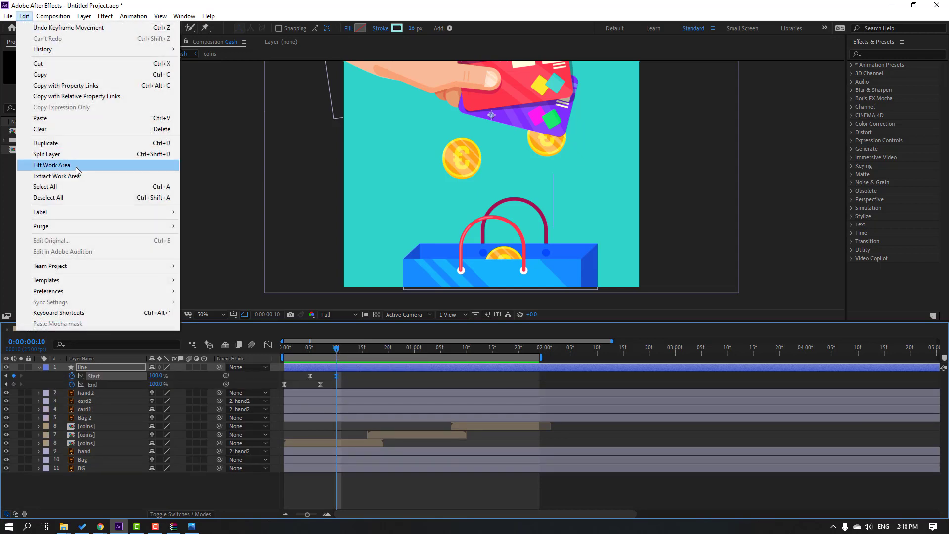
left_click(89, 154)
mouse_move(313, 345)
left_mouse_down()
mouse_move(298, 346)
mouse_move(359, 370)
mouse_move(328, 349)
mouse_move(339, 349)
mouse_move(321, 350)
mouse_move(340, 349)
mouse_move(334, 372)
mouse_move(304, 353)
mouse_move(352, 345)
mouse_move(319, 351)
left_mouse_up()
key("space")
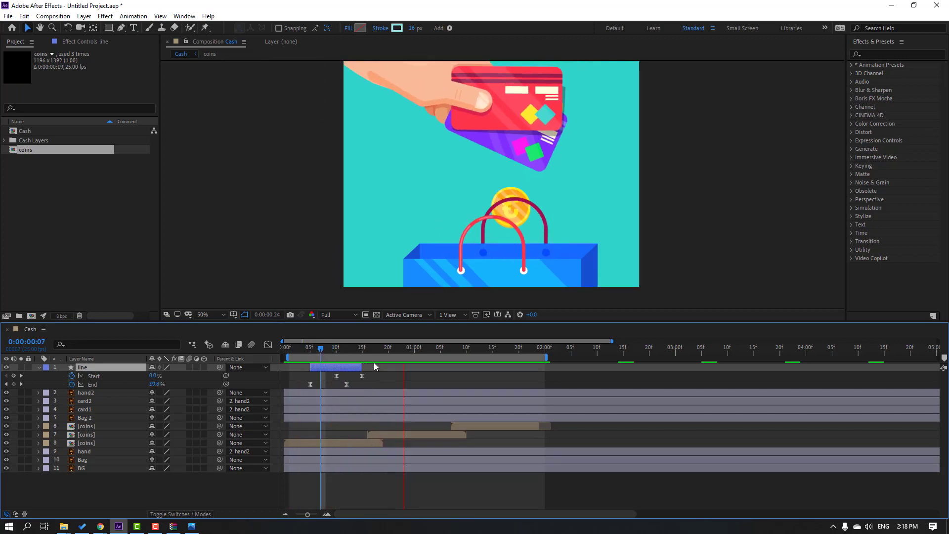
key("space")
Step: Collapse the line layer, place it between the lowest coins layer and the hand layer, and play back
left_click(39, 368)
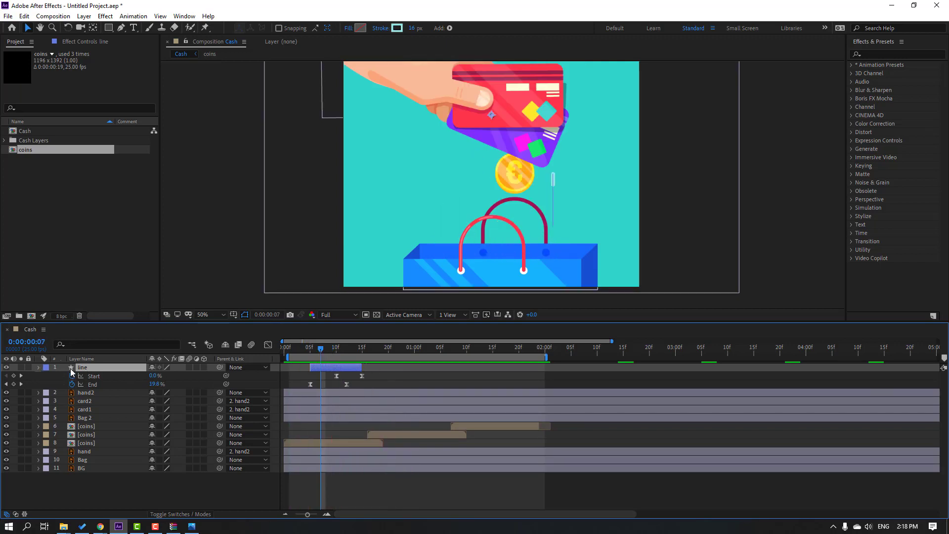
left_click_drag(70, 368, 133, 426)
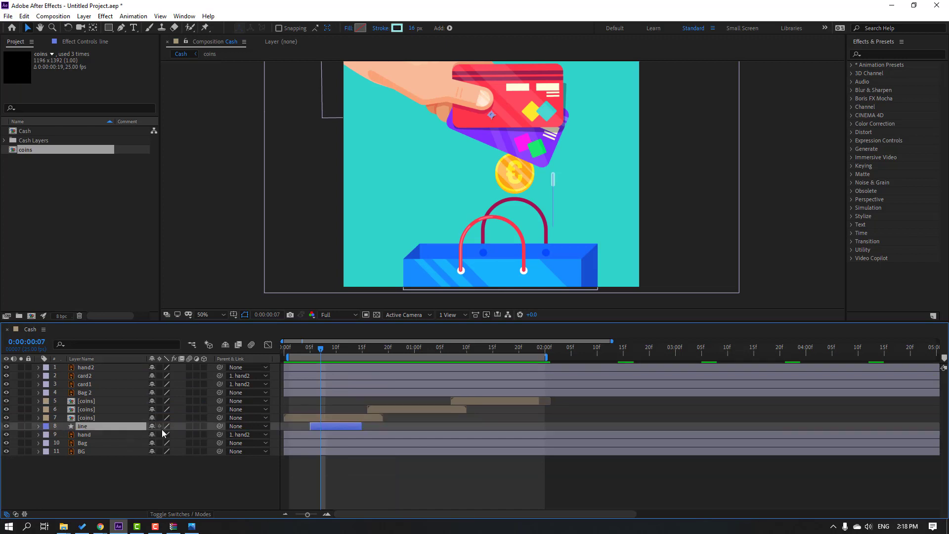
key("space")
Step: Duplicate the line layer at frame 8 and position the copy slightly lower, left of the falling coin
left_click_drag(318, 349, 324, 349)
key("ctrl+d")
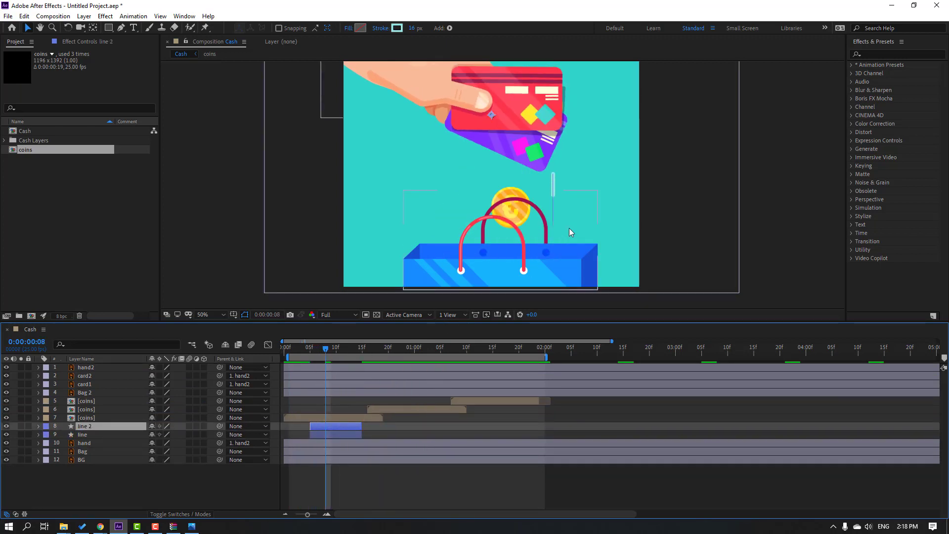
mouse_move(490, 121)
left_mouse_down()
mouse_move(401, 121)
mouse_move(411, 122)
mouse_move(409, 142)
left_mouse_up()
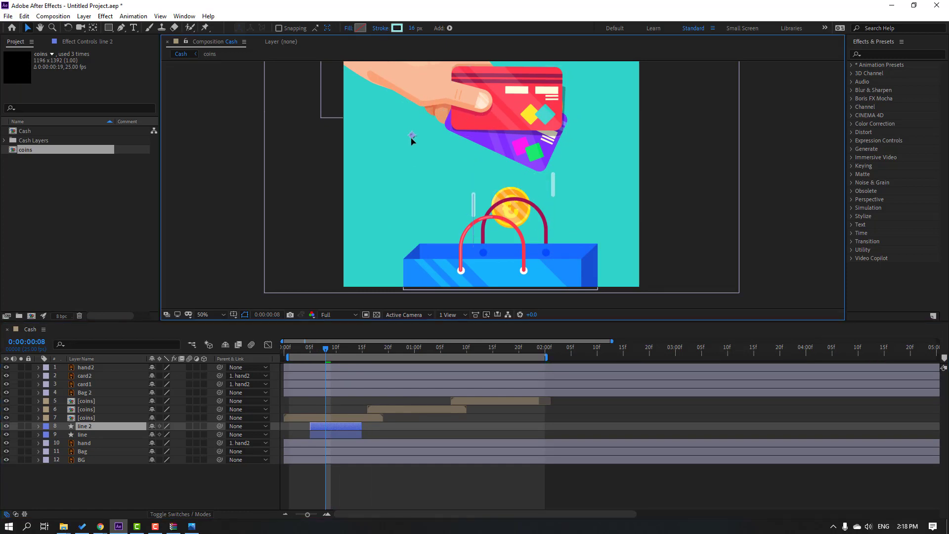
Step: Start the line 2 layer at frame 6, duplicate it, and start the new copy at frame 8
left_click(329, 423)
key("ctrl+d")
left_click_drag(333, 431, 348, 426)
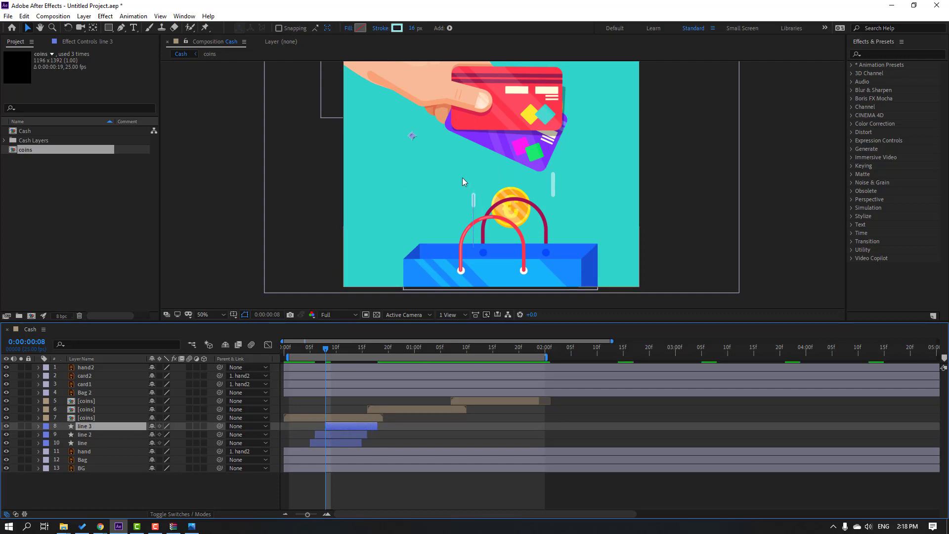
Step: Move the line 3 copy between the other two lines, slightly higher than both, and preview the loop
left_click_drag(413, 137, 438, 120)
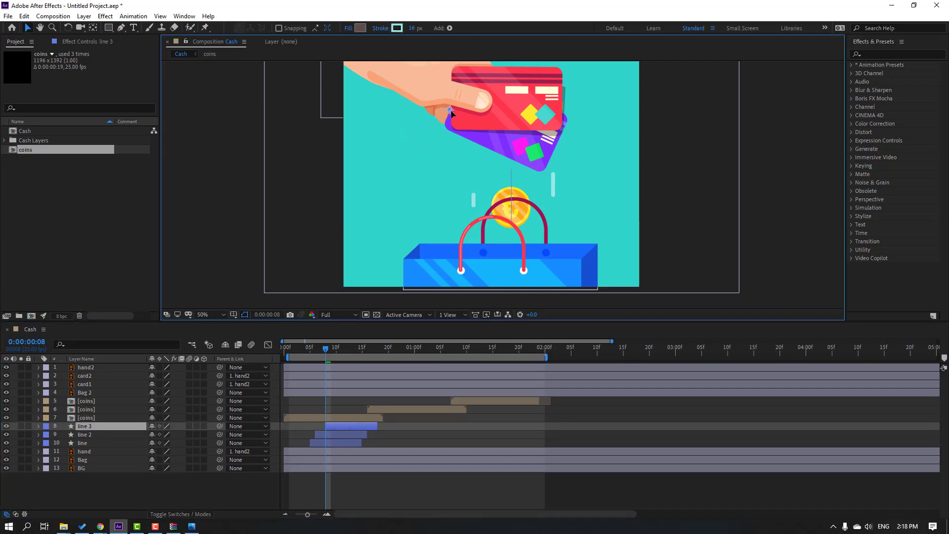
left_click(406, 431)
key("space")
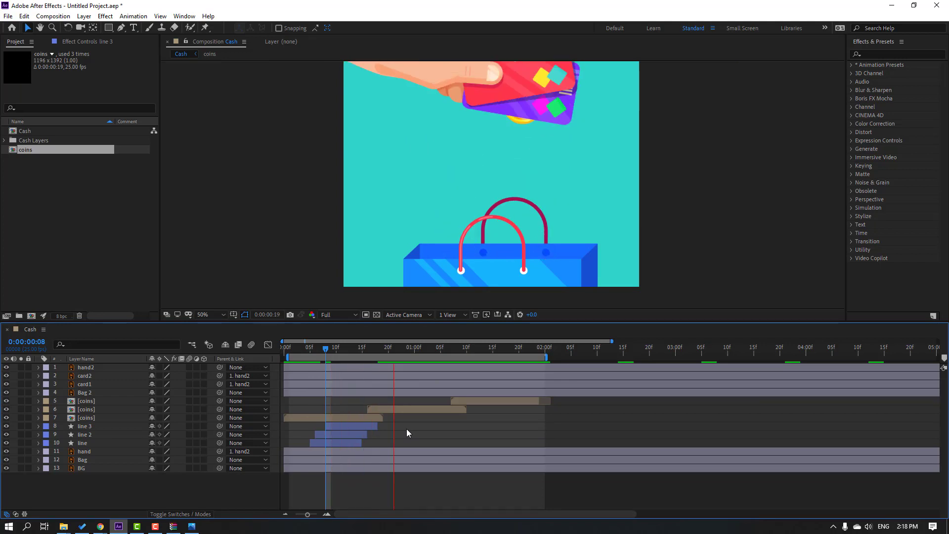
scroll(346, 254, "down", 2)
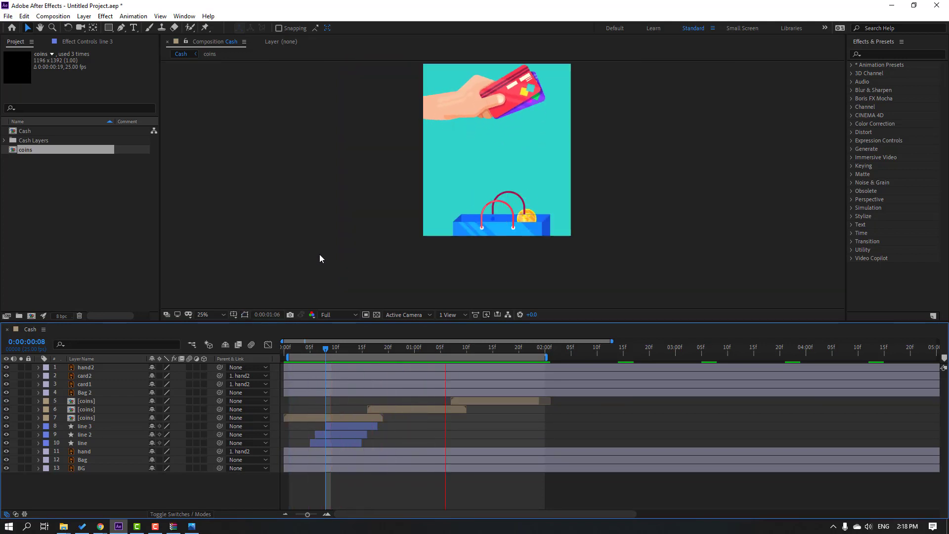
scroll(325, 254, "up", 2)
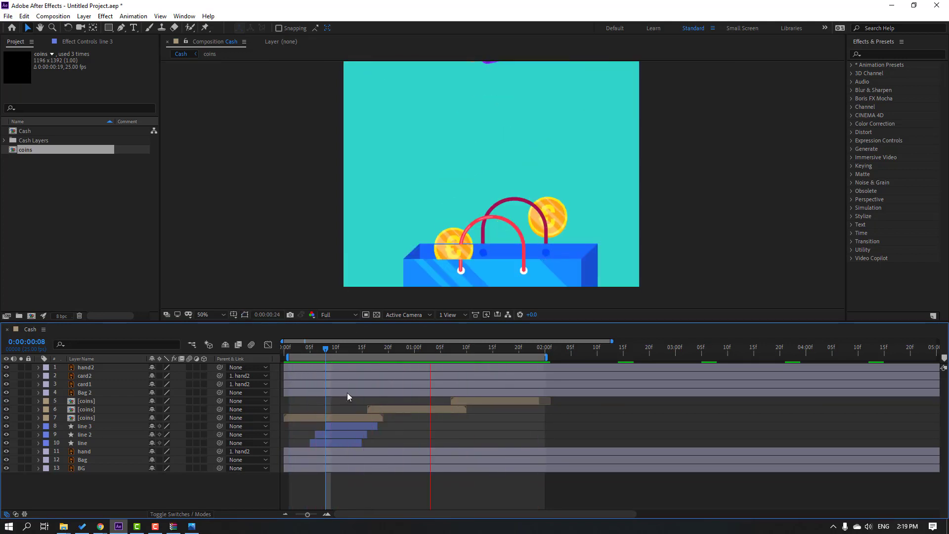
Step: Pre-compose the line, line 2 and line 3 layers into a new composition named lines
left_click_drag(316, 346, 358, 352)
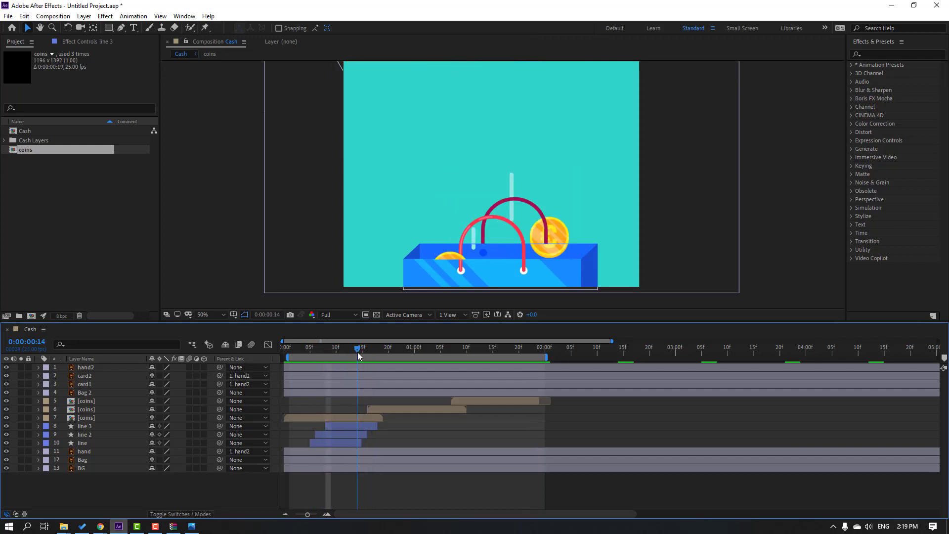
left_click(322, 442)
left_click(343, 427, "shift")
right_click(94, 431)
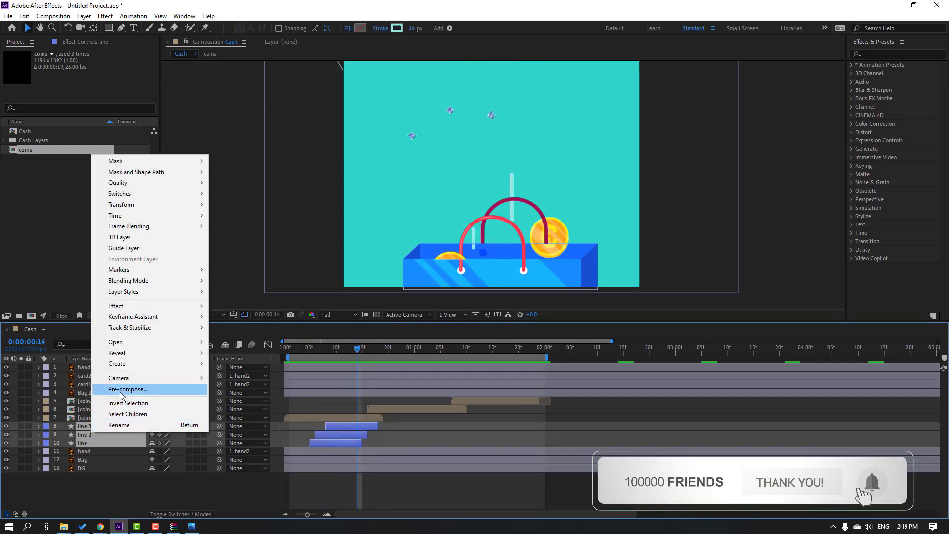
left_click(154, 389)
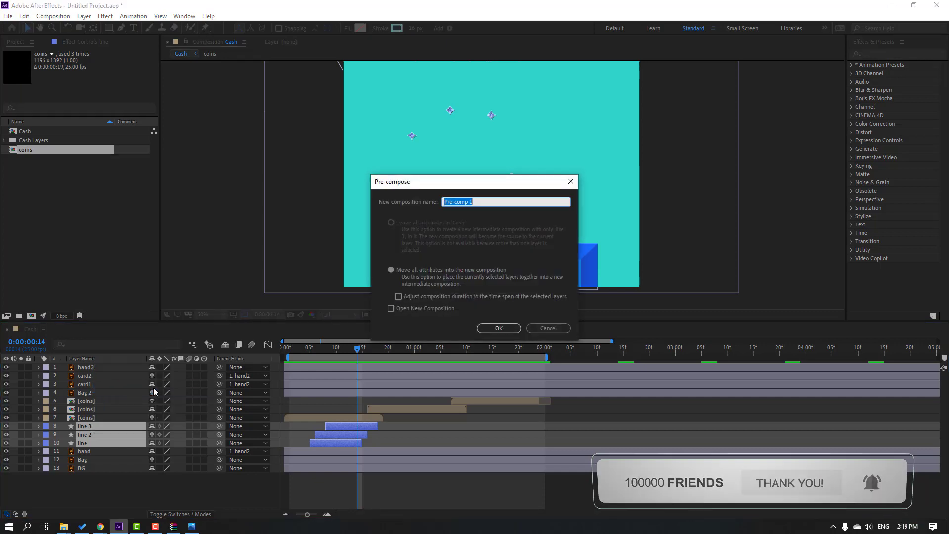
type("lines")
key("Return")
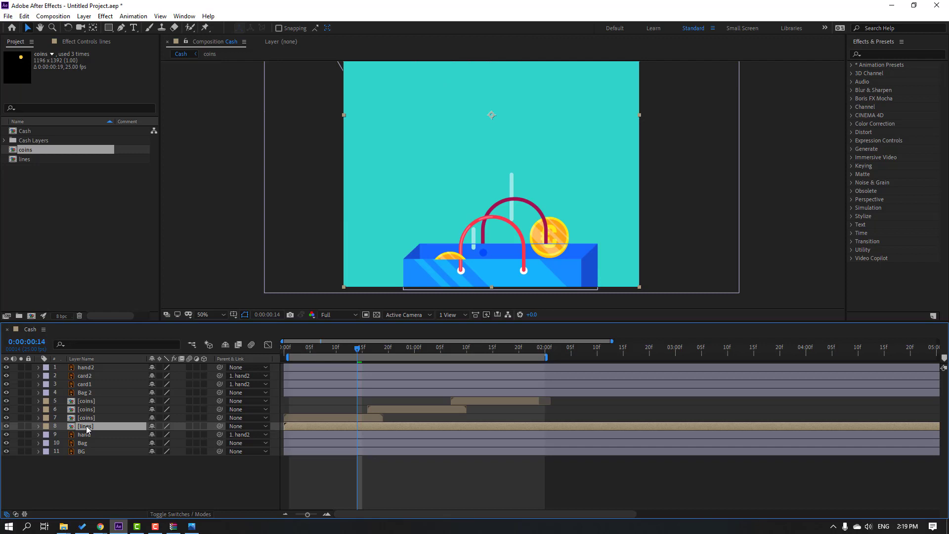
Step: Open the lines composition, trim it to a work area spanning the line layers, and return to Cash
double_click(87, 426)
left_click_drag(416, 356, 294, 357)
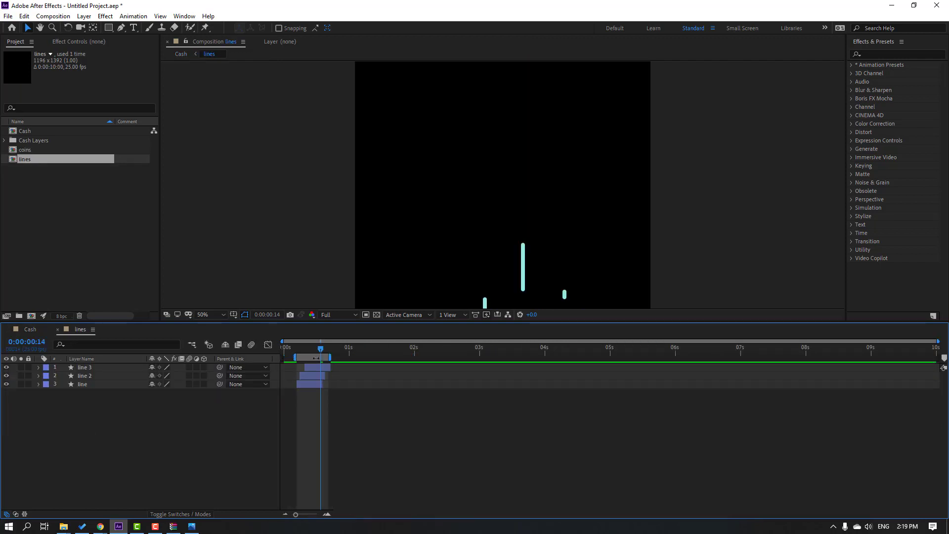
right_click(316, 357)
left_click(330, 386)
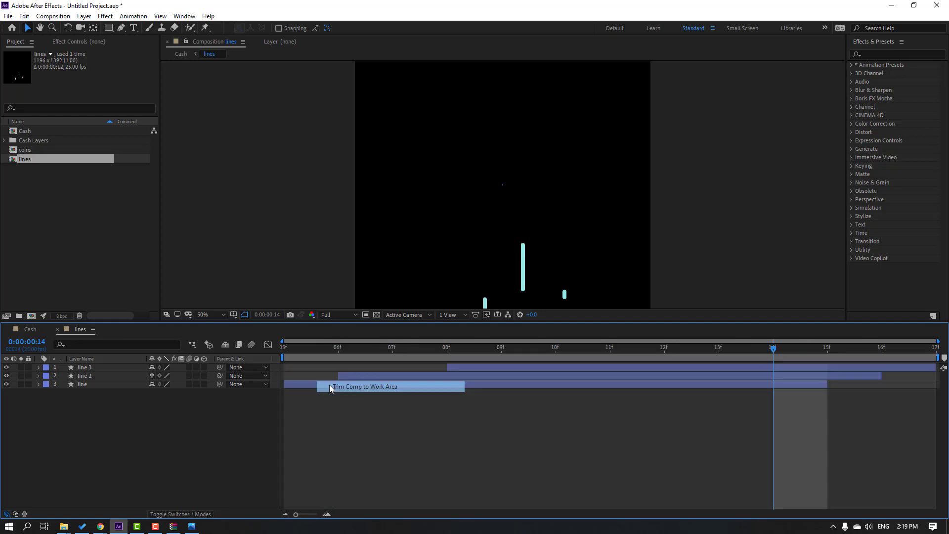
left_click(58, 329)
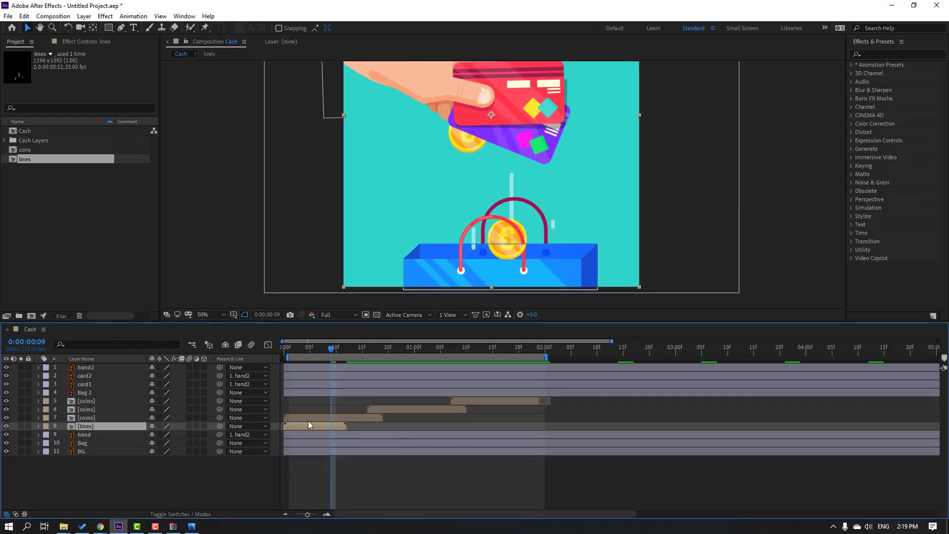
Step: Start the lines layer at frame 5, duplicate it, and start the copy at frame 16
mouse_move(328, 351)
left_mouse_down()
mouse_move(307, 352)
mouse_move(330, 352)
left_mouse_up()
left_click_drag(297, 426, 325, 427)
left_click_drag(301, 349, 363, 355)
key("ctrl+d")
left_click_drag(330, 426, 371, 426)
left_click_drag(325, 346, 405, 351)
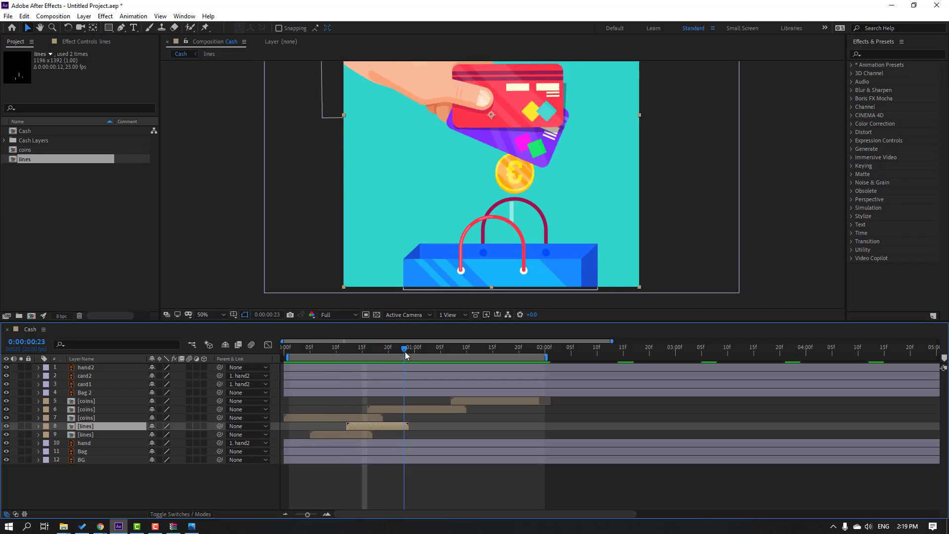
left_click_drag(361, 428, 382, 428)
left_click(394, 346)
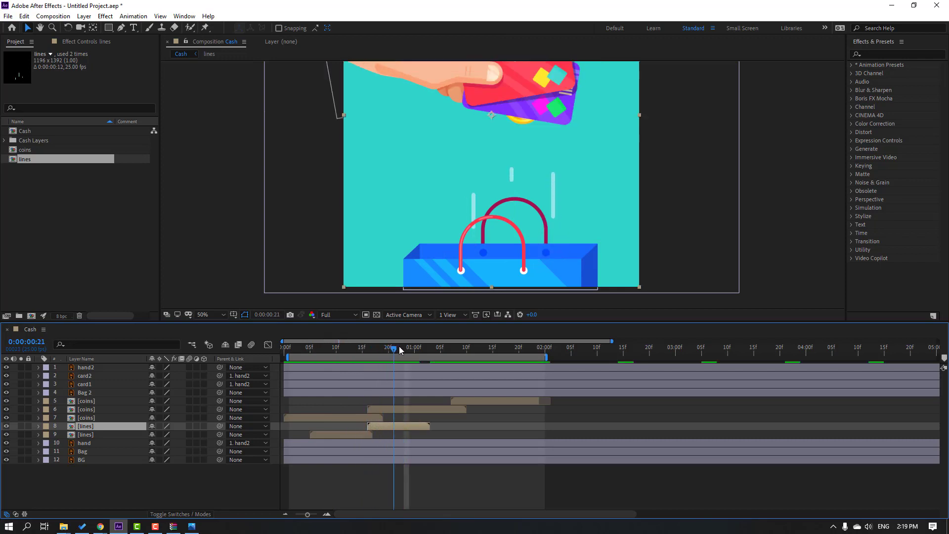
Step: Duplicate the lines layer twice more, start the copies at 1:01 and 1:13, and preview the loop
left_click_drag(399, 346, 445, 347)
key("ctrl+d")
left_click_drag(382, 426, 495, 428)
key("ctrl+d")
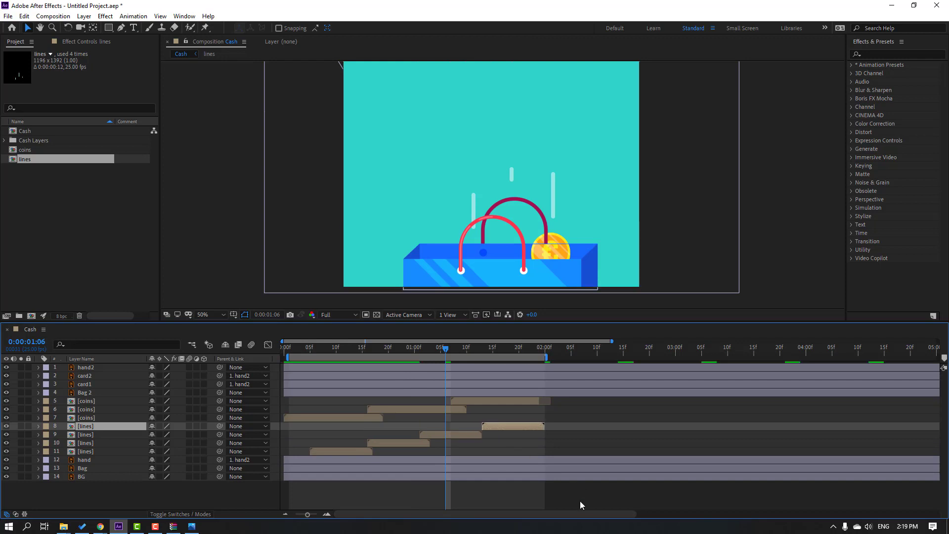
left_click(580, 503)
key("comma")
key("space")
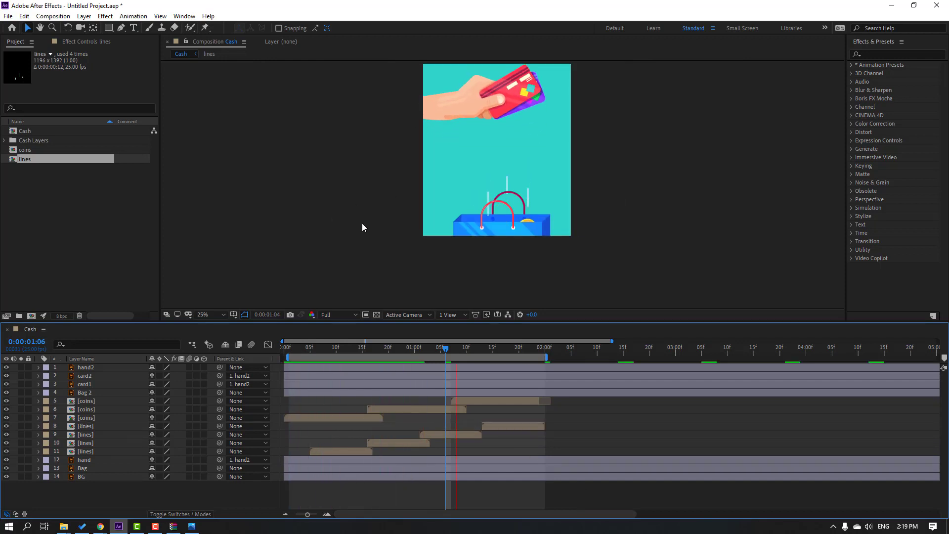
key("space")
Step: Move all four lines layers together higher, above the falling coins at frame 12, and play back
left_click(347, 349)
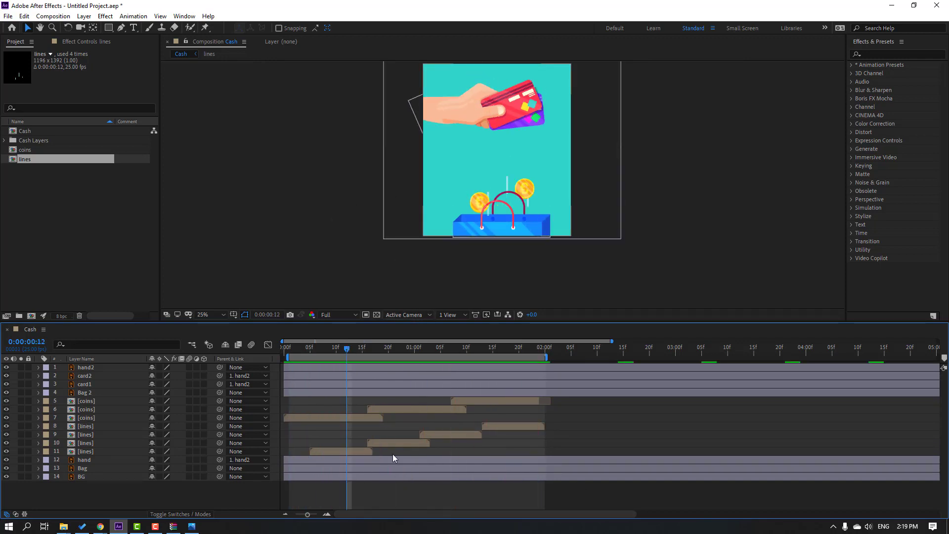
left_click(345, 453)
left_click(498, 429, "shift")
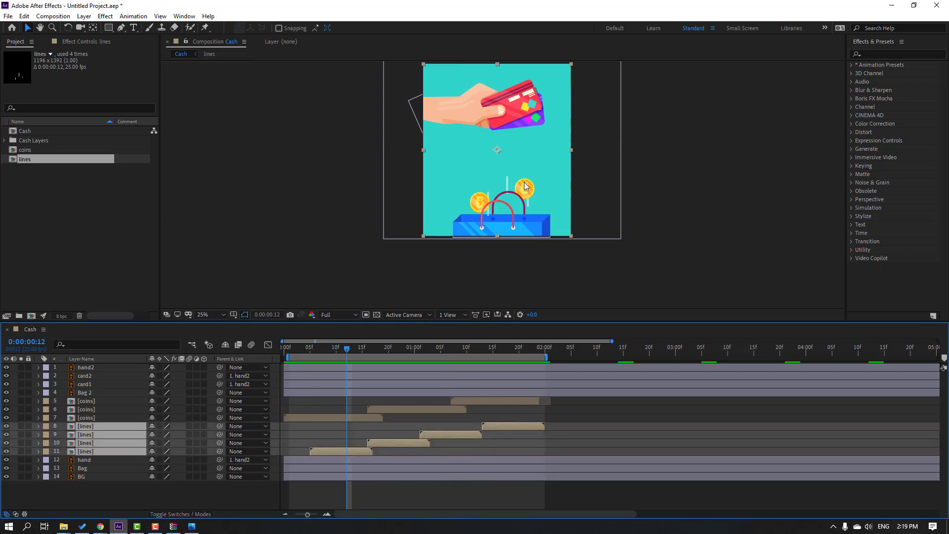
key("space")
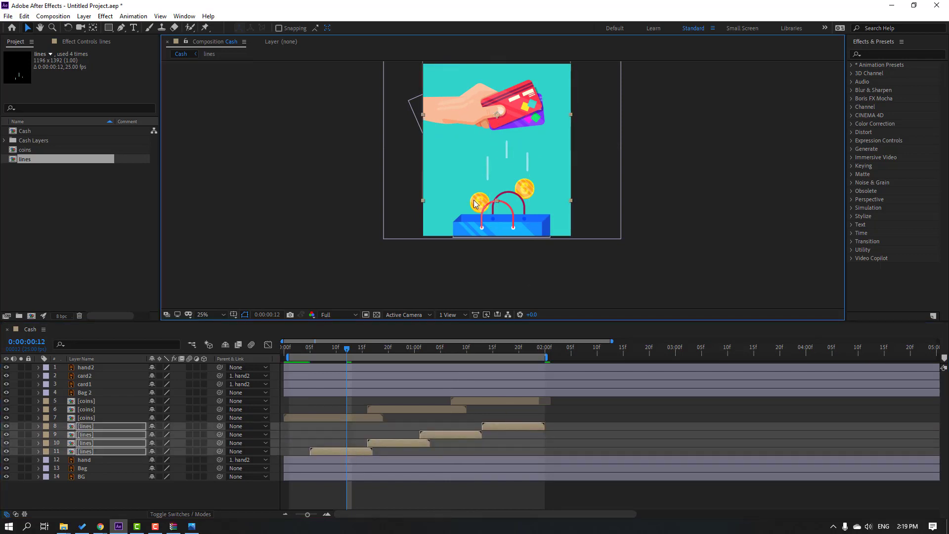
key("period")
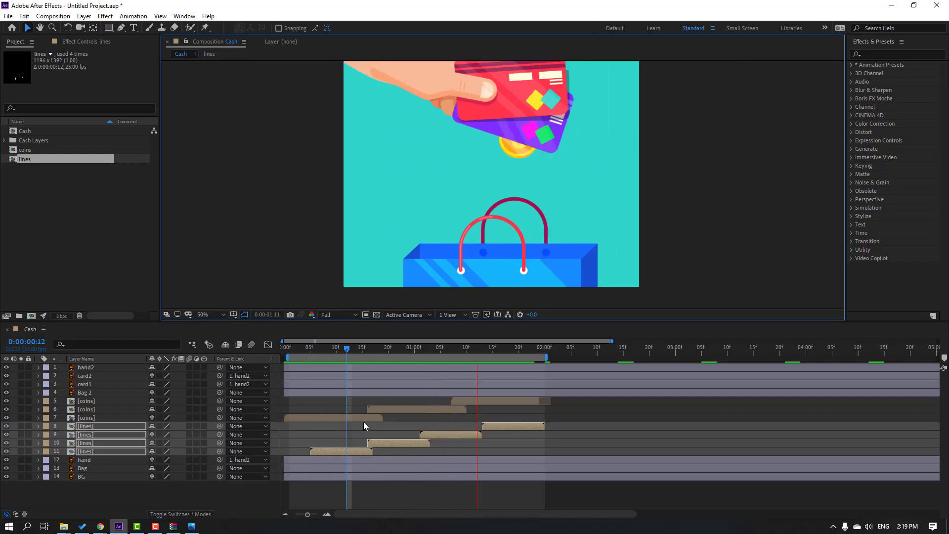
key("space")
Step: At frame 22, move the lines layer that starts at frame 16 down, below the cards and emerging coin
left_click(395, 445)
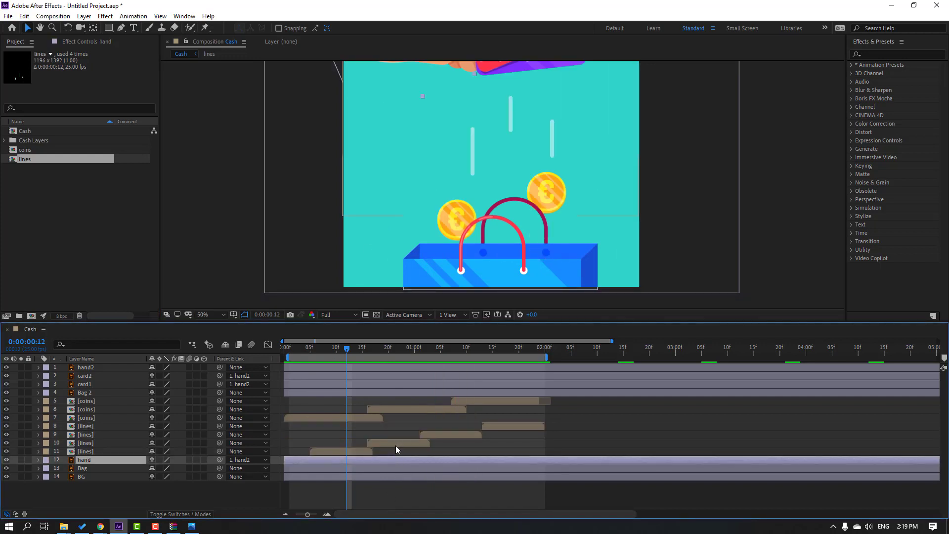
left_click_drag(353, 354, 399, 350)
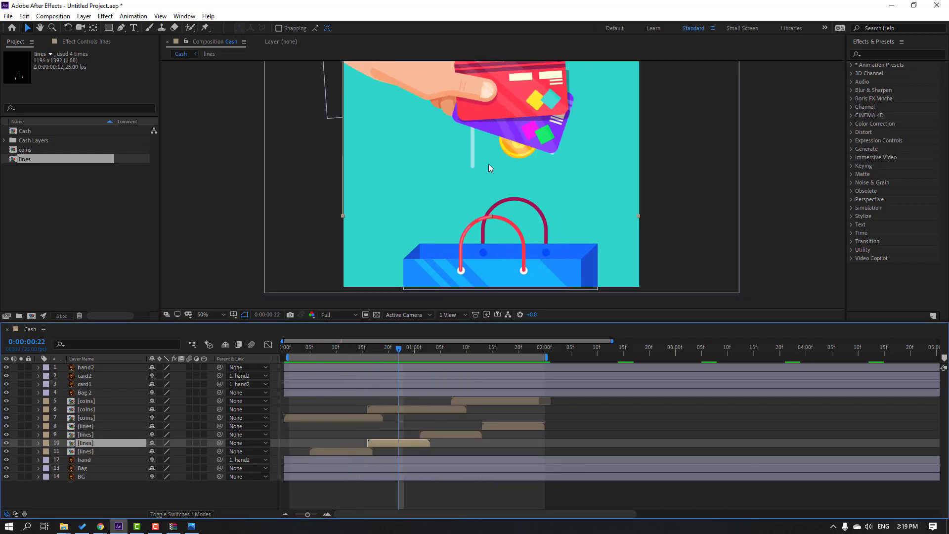
left_click_drag(507, 155, 504, 193)
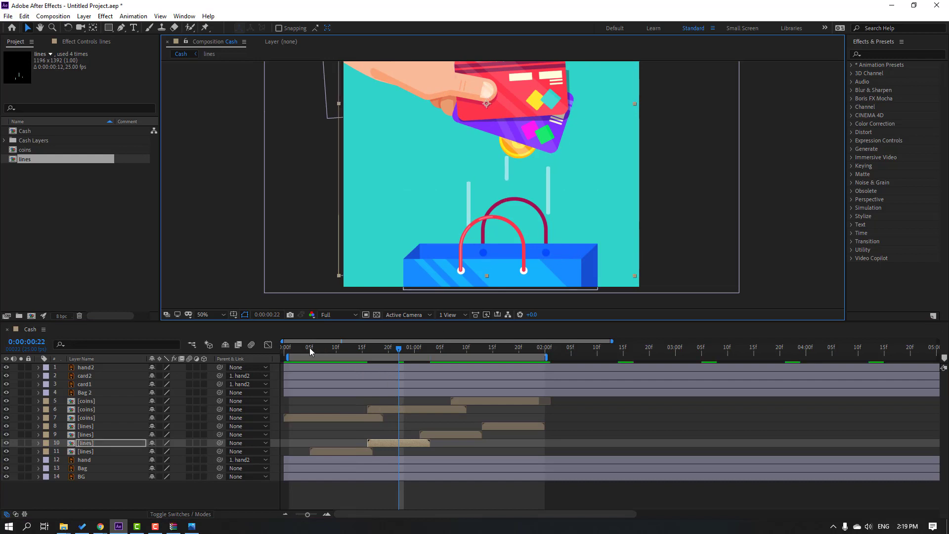
Step: At 1:18, move the last lines layer slightly lower, just above the falling coins, and preview the loop
left_click_drag(310, 348, 452, 342)
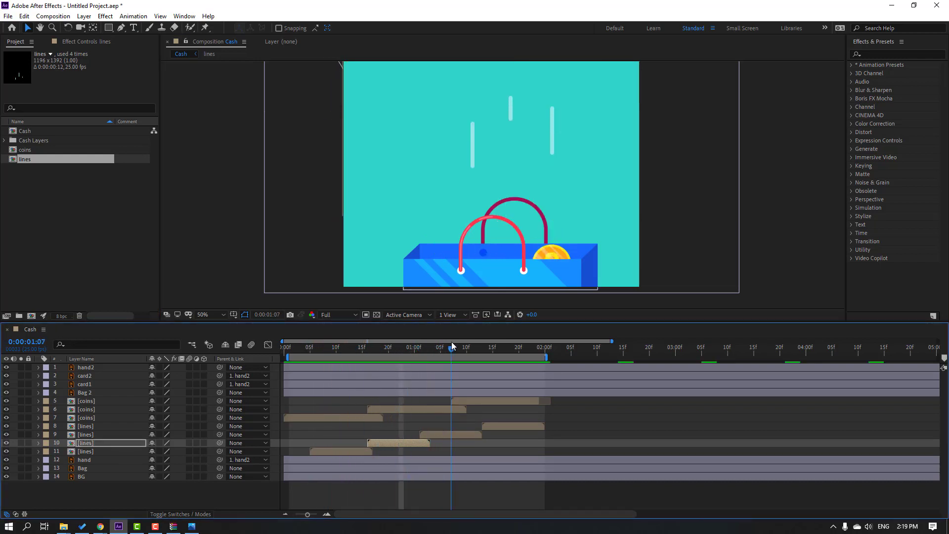
left_click(510, 347)
left_click(515, 425)
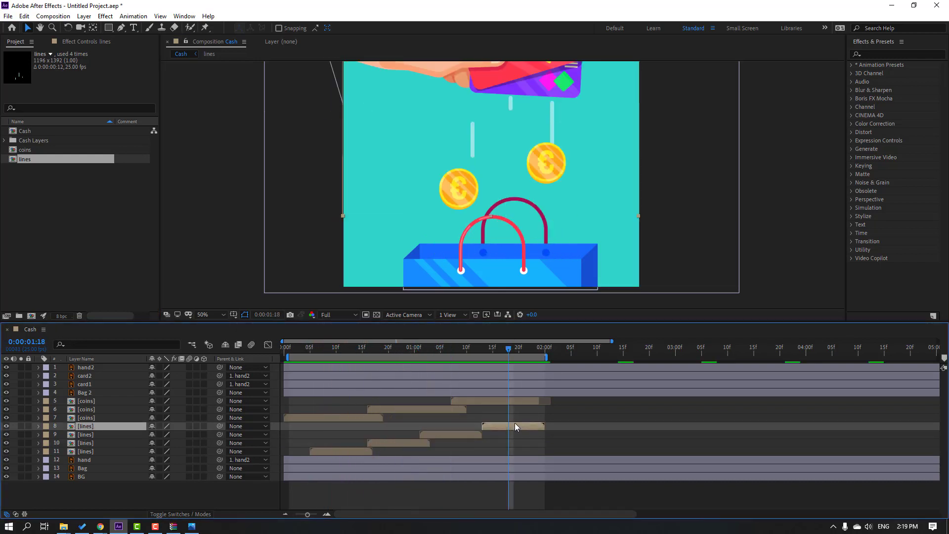
left_click(505, 112)
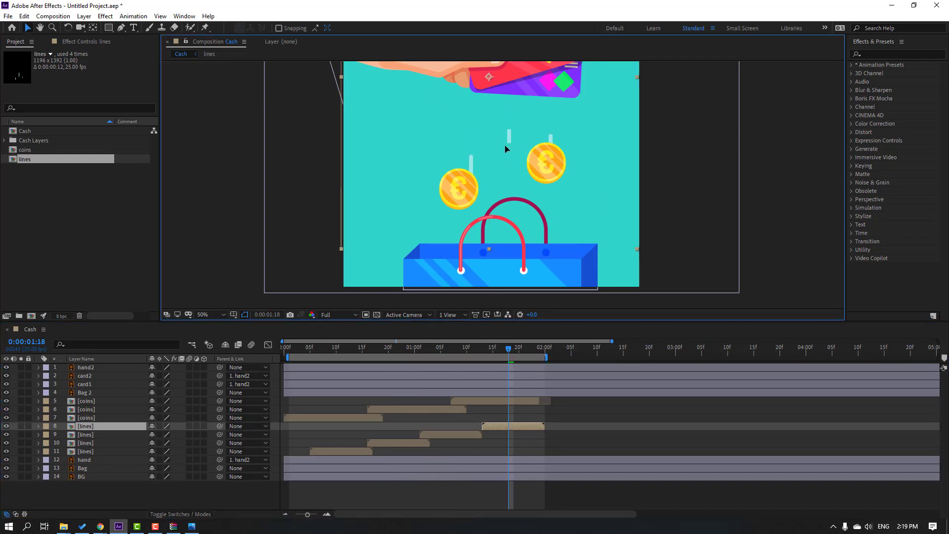
key("space")
key("comma")
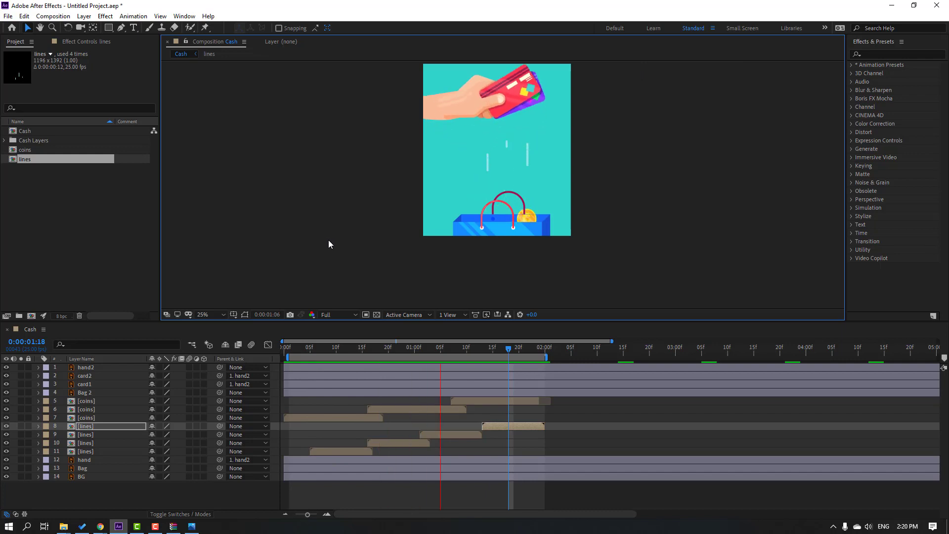
key("period")
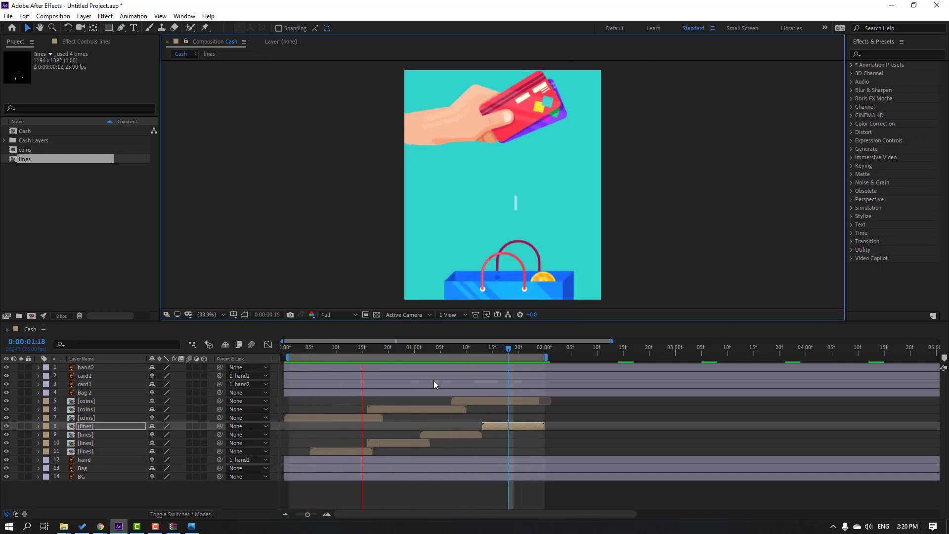